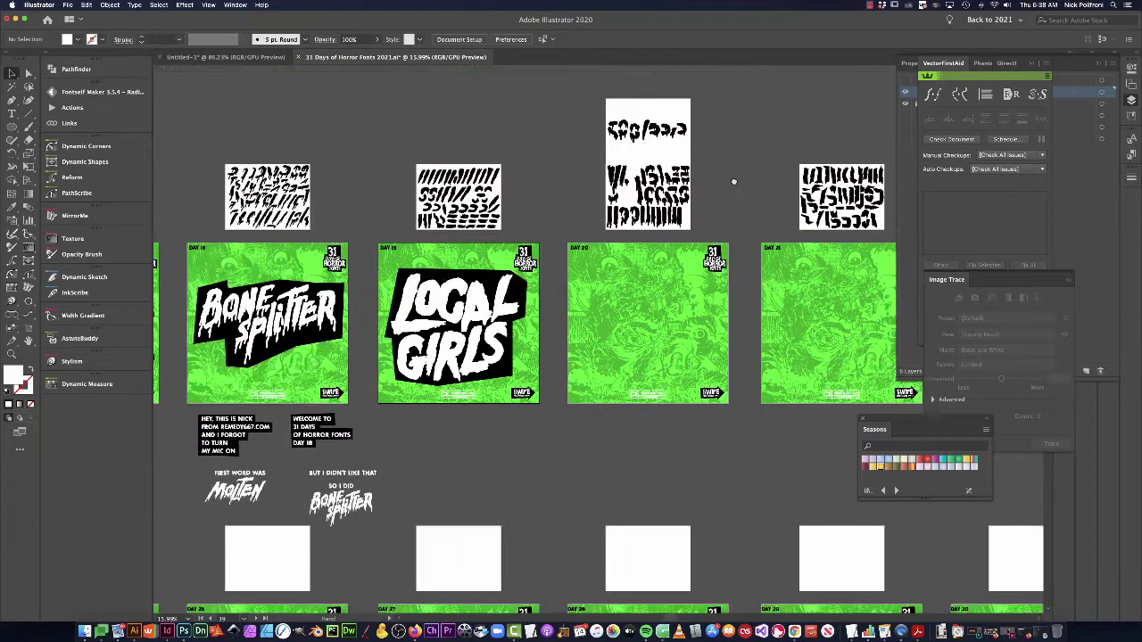
Transfer the two black drip-stroke images above the Day 20 artboard from Layer 3 to Layer 1 in place, leaving only Layer 1 visible.
left_click_drag(672, 224, 717, 236)
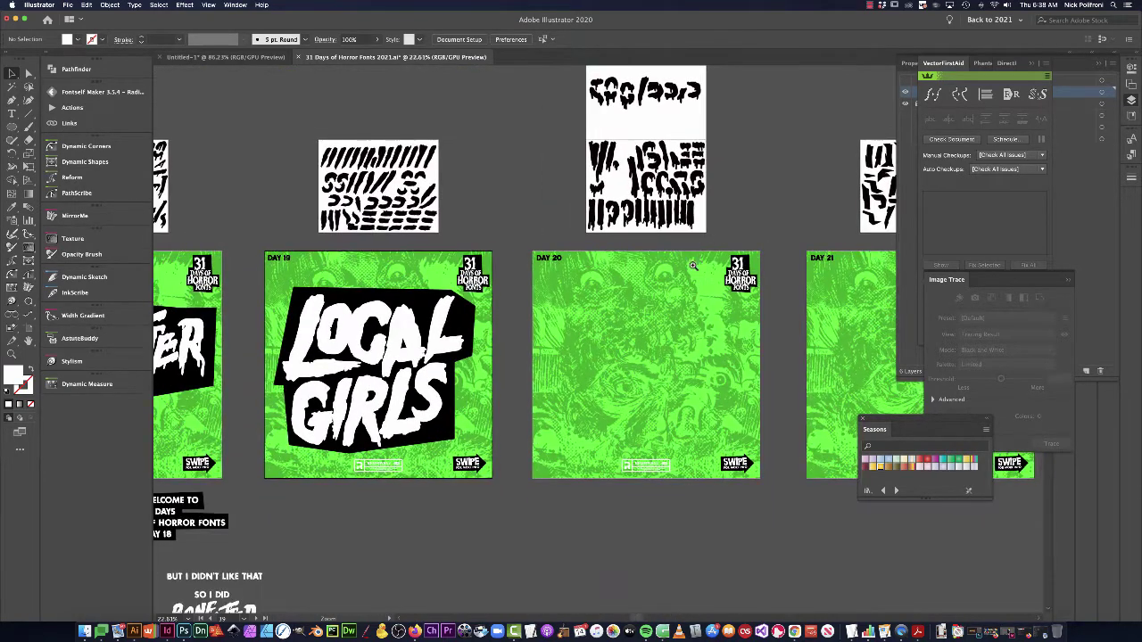
left_click_drag(727, 185, 686, 255)
left_click(617, 162)
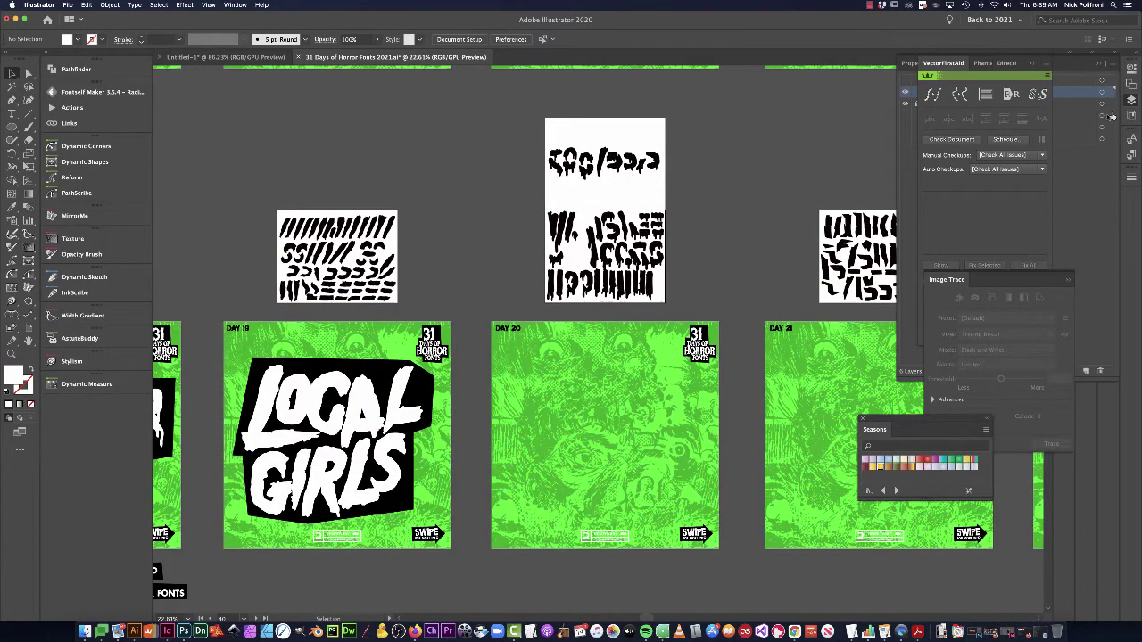
left_click(1084, 158)
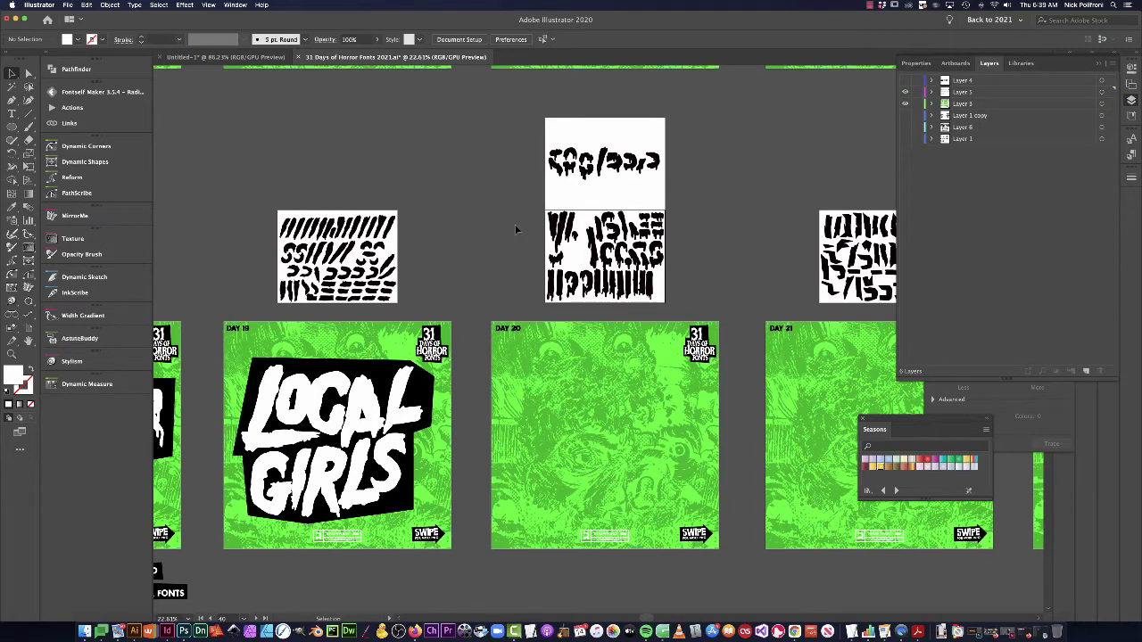
left_click(559, 185)
left_click(585, 259, "shift")
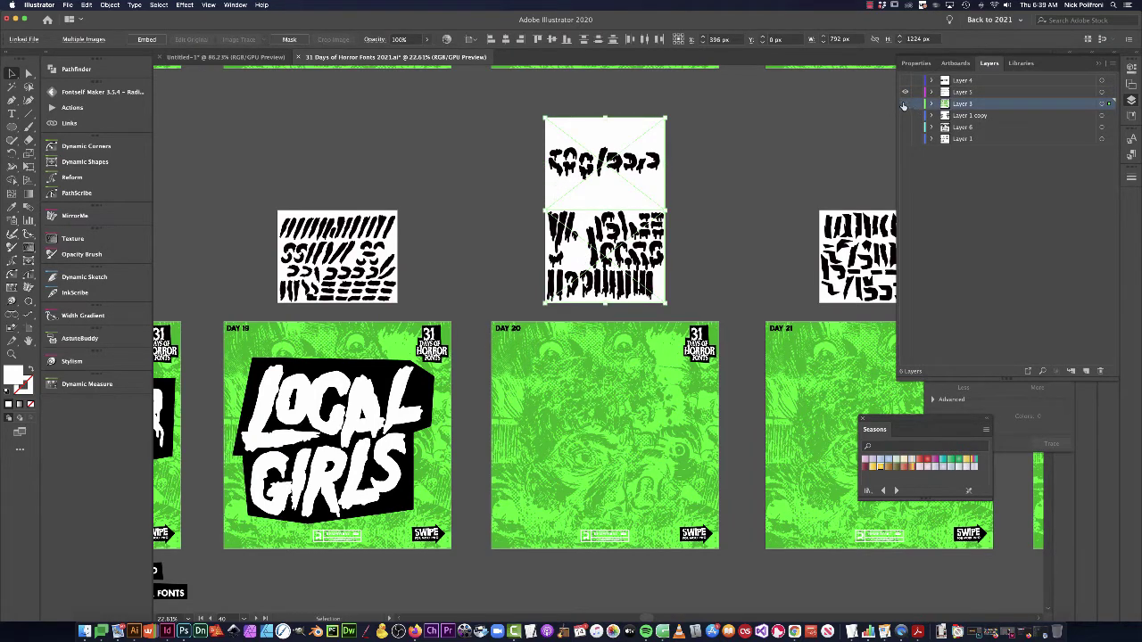
left_click(905, 139)
left_click(991, 143)
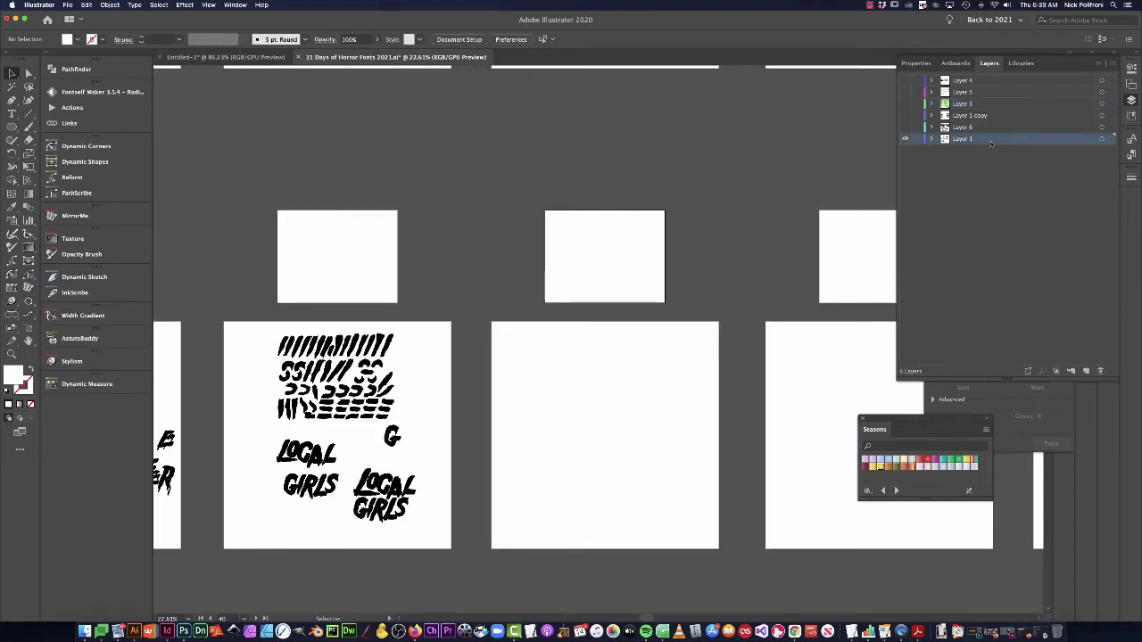
key("super+f")
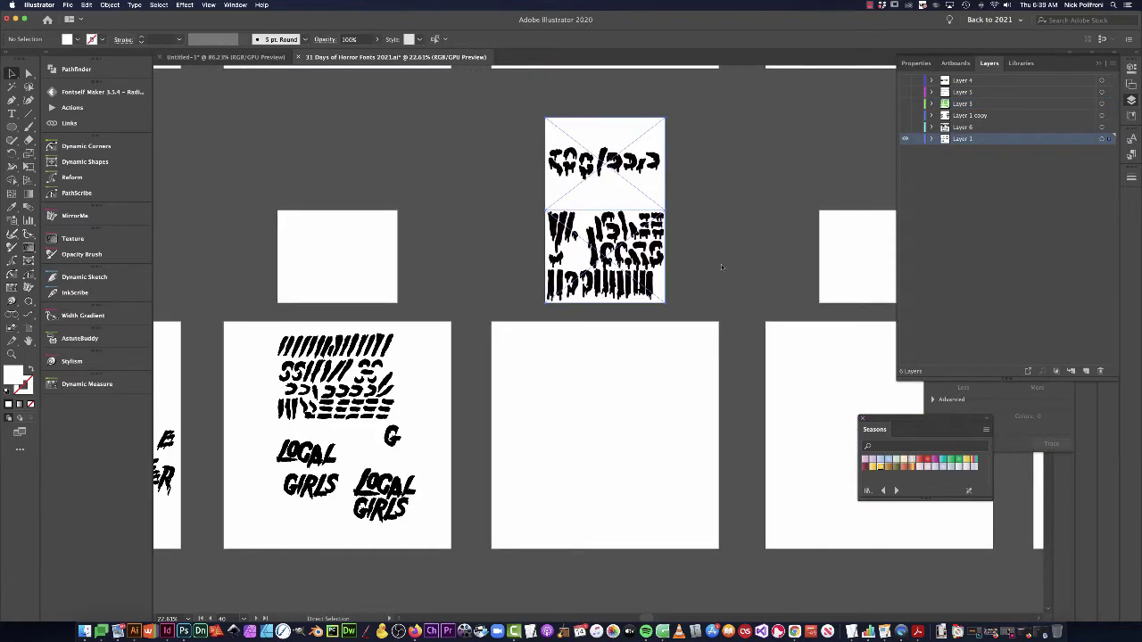
Move both drip-stroke images straight down onto the large square artboard beneath them.
left_click_drag(571, 263, 571, 471)
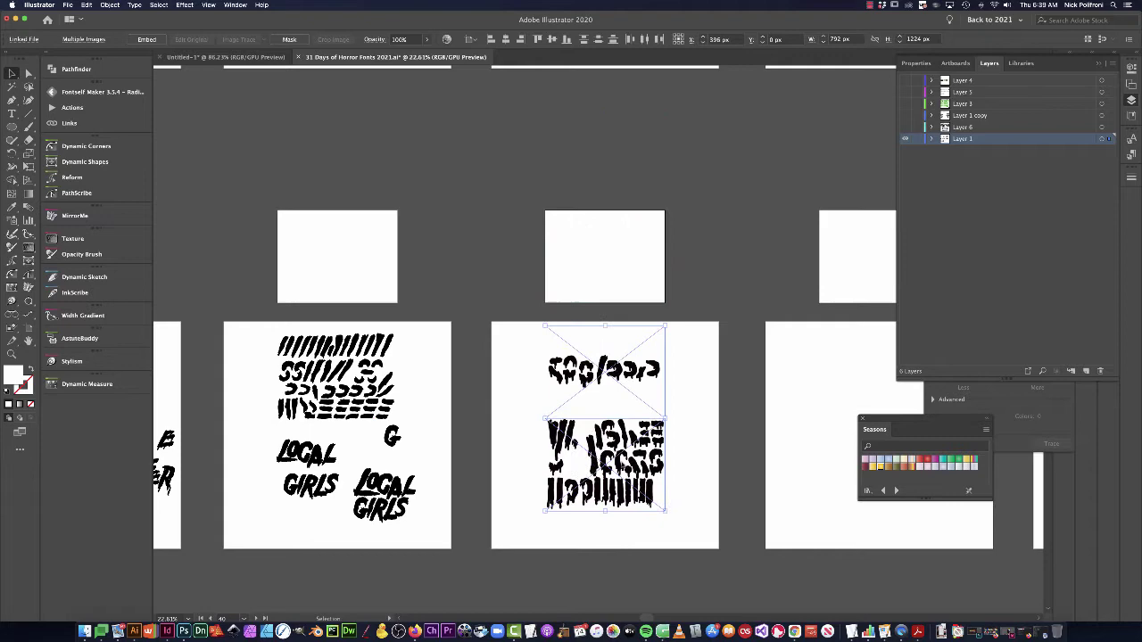
left_click(760, 365)
left_click_drag(697, 388, 708, 287)
left_click_drag(600, 321, 704, 336)
left_click_drag(803, 337, 764, 322)
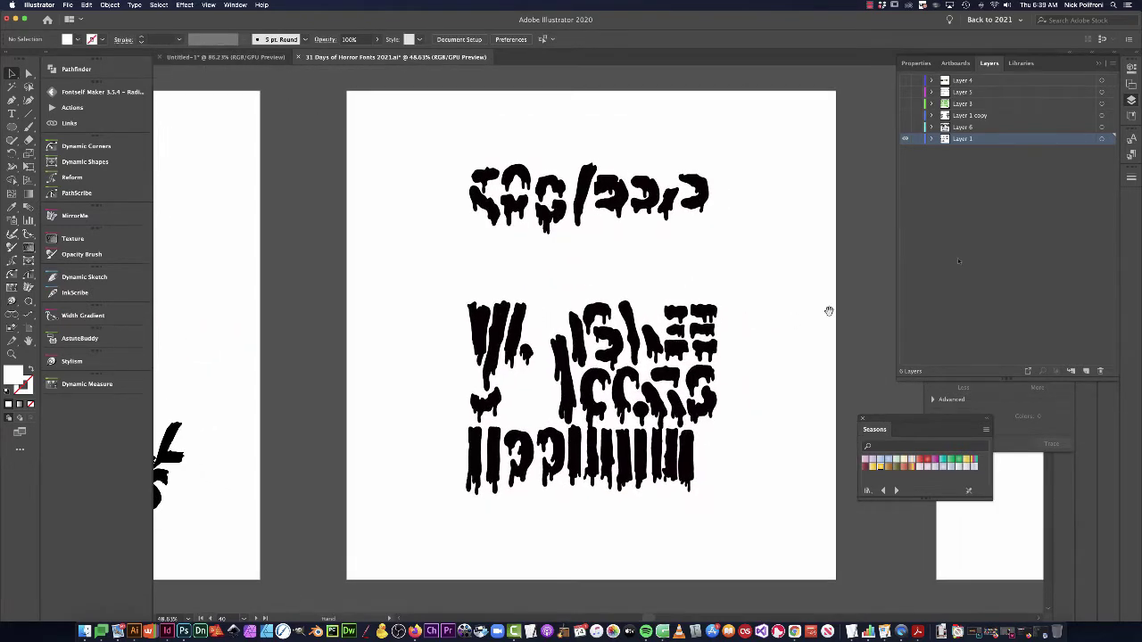
Image-trace the lower and upper drip-stroke images, each with the Curse of Dracula preset.
left_click(1098, 63)
left_click(683, 335)
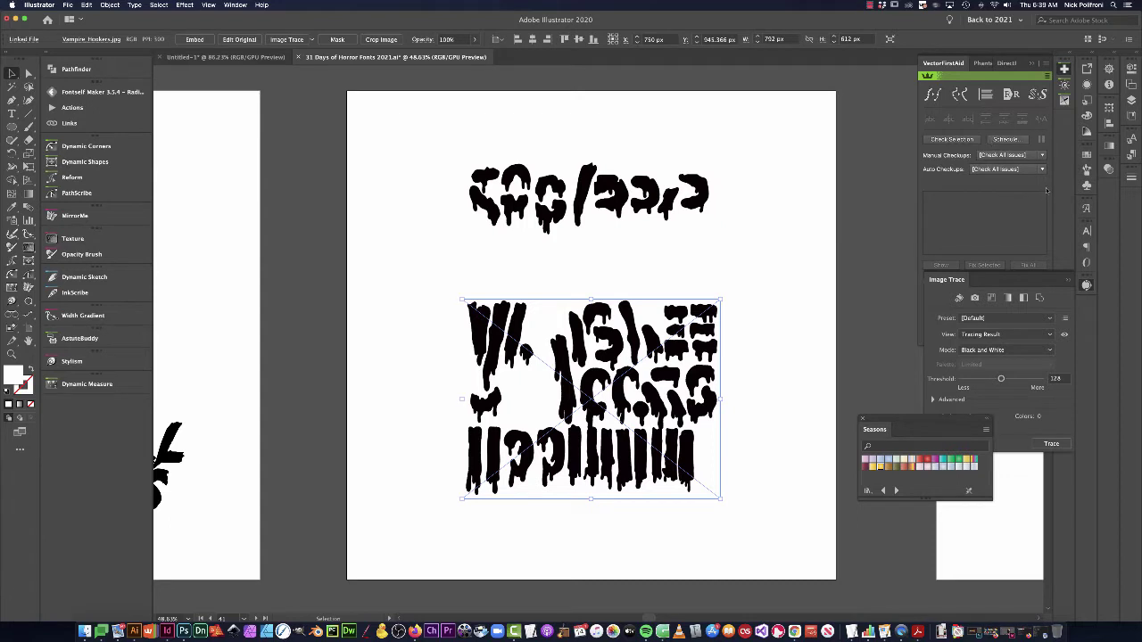
left_click(1033, 63)
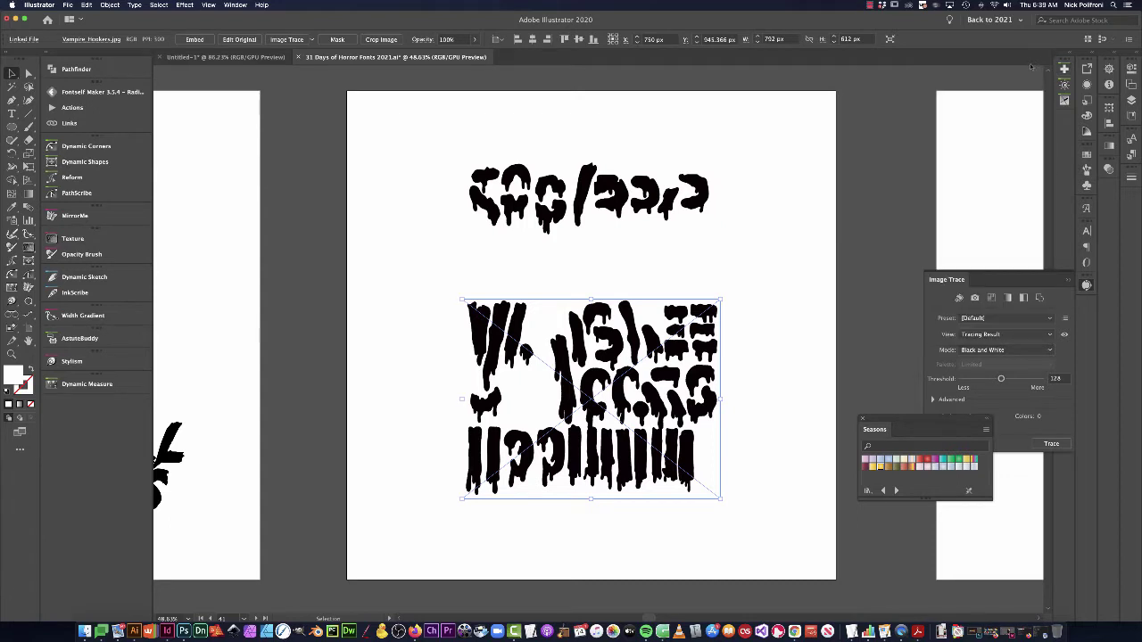
left_click(1032, 317)
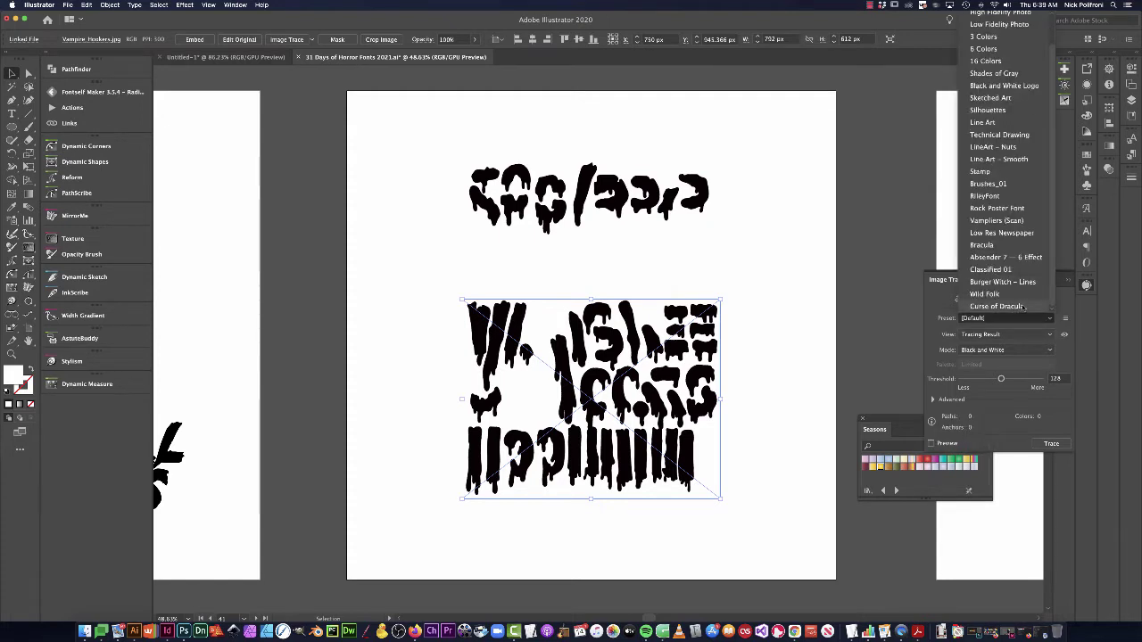
key("Return")
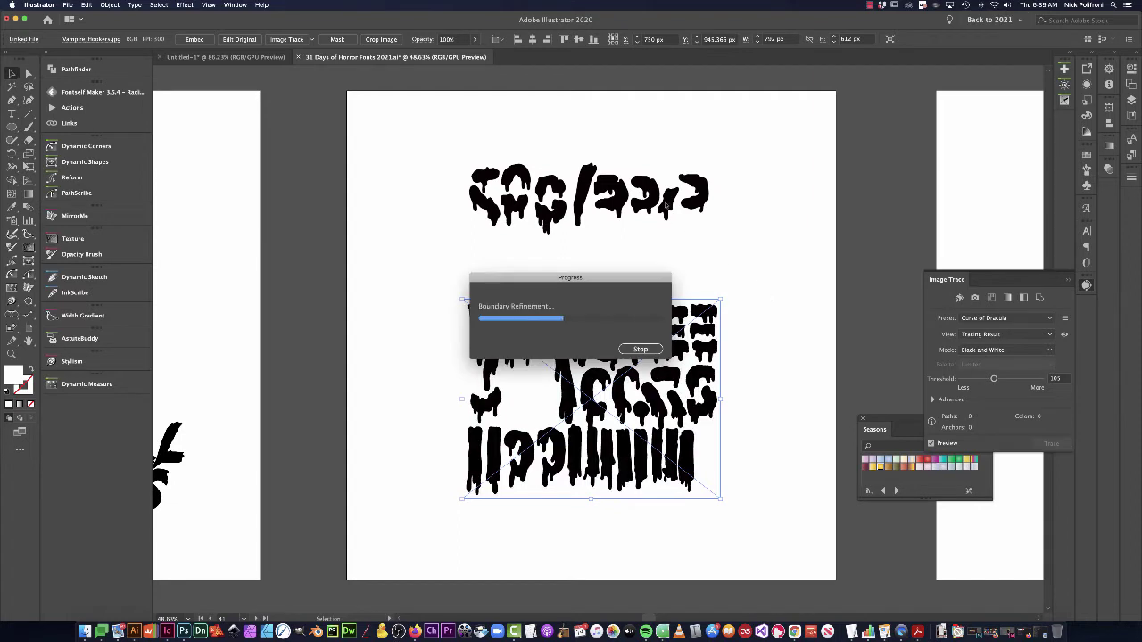
left_click(664, 206)
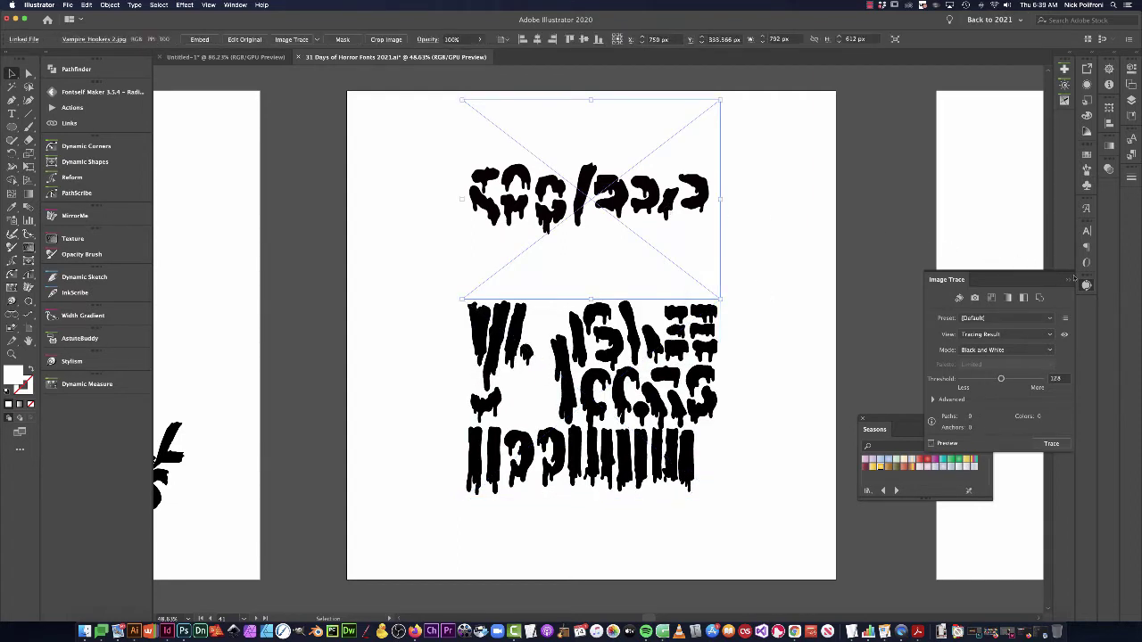
left_click(1013, 318)
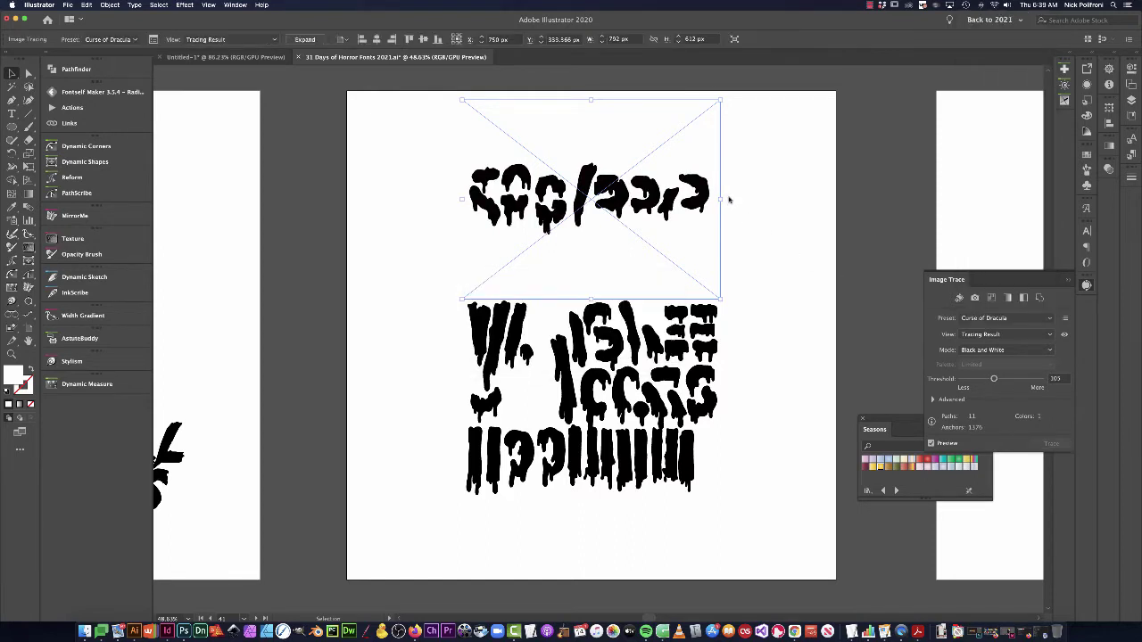
left_click(756, 180)
Expand both image tracings into editable vector paths.
left_click(625, 189)
left_click(297, 41)
left_click(597, 327)
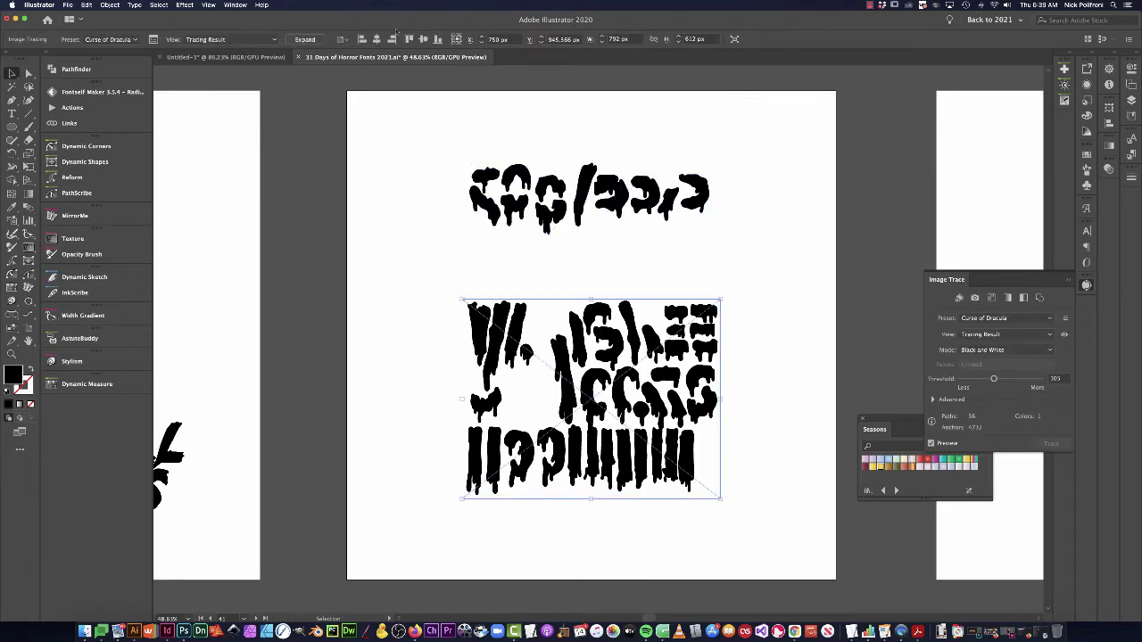
left_click(304, 39)
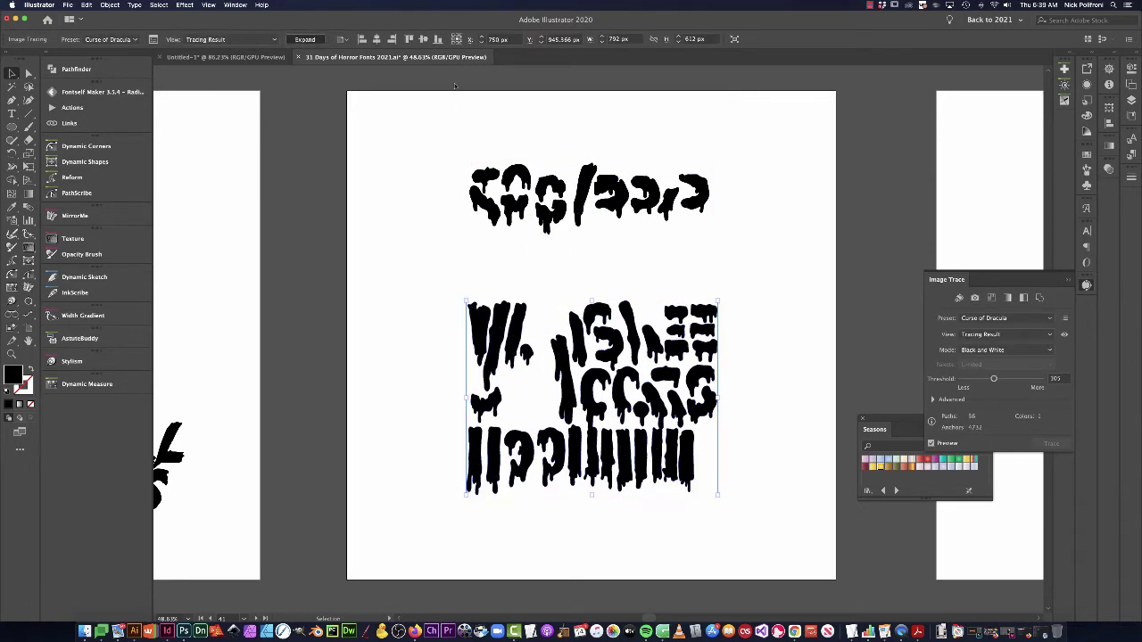
left_click(790, 361)
Remove redundant points from both expanded groups with VectorFirstAid, and fix all issues found by checking the selection.
left_click(703, 195)
left_click(671, 380, "shift")
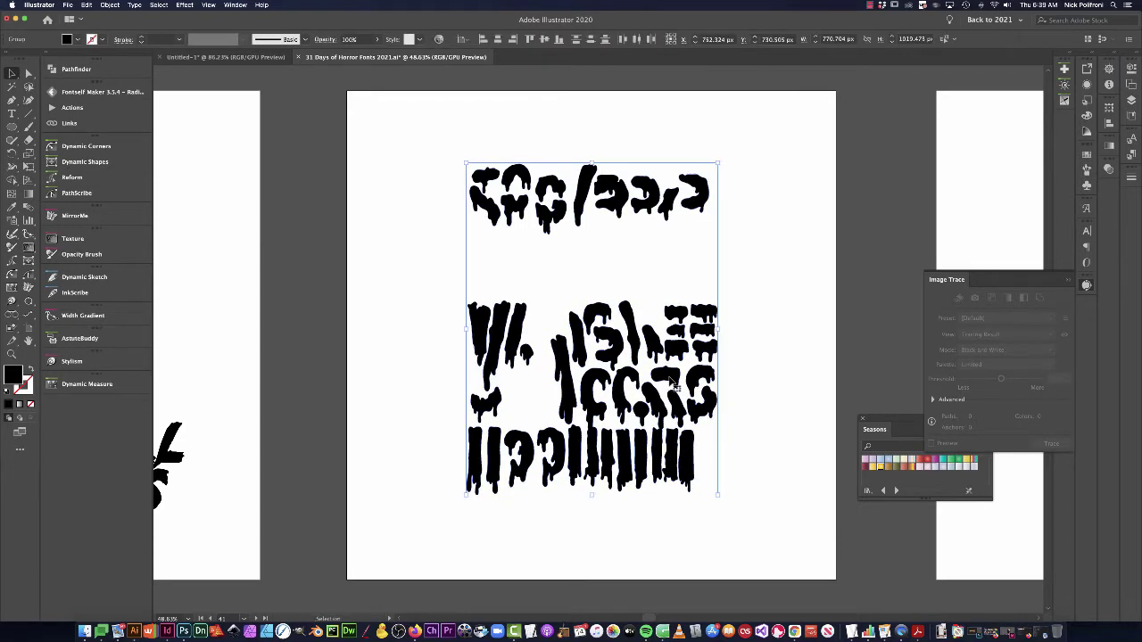
left_click(1064, 69)
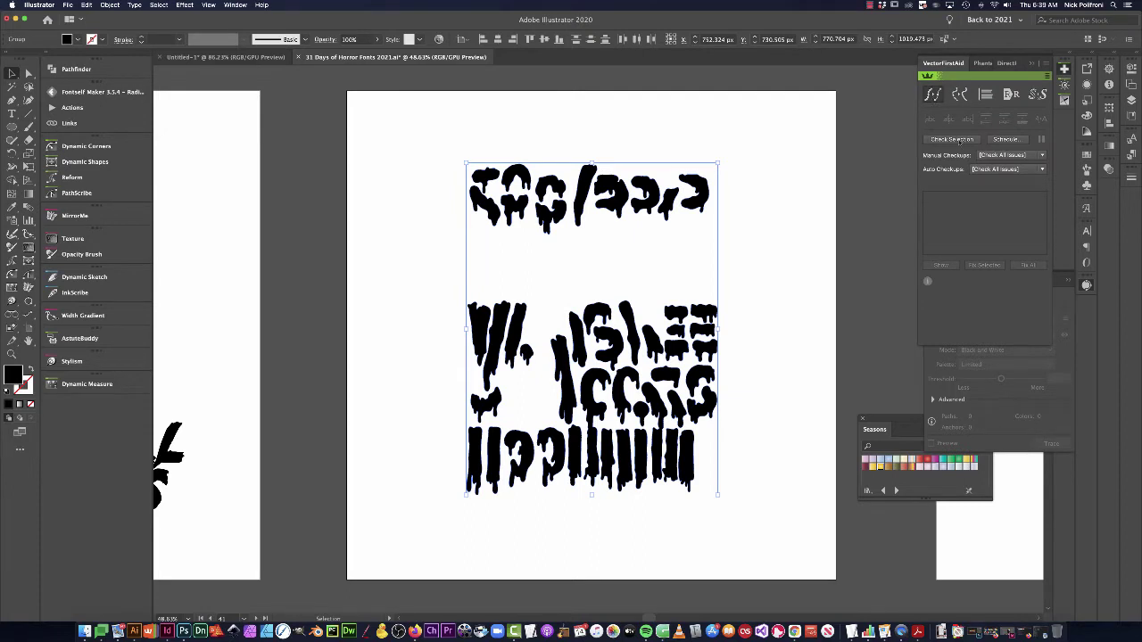
left_click(960, 142)
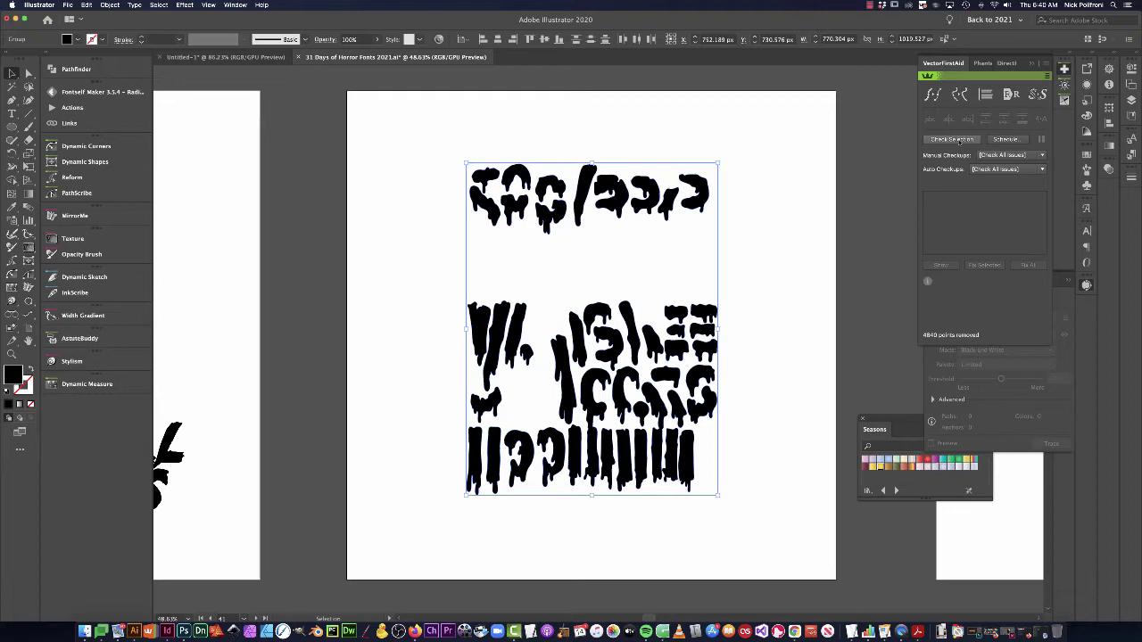
left_click(959, 142)
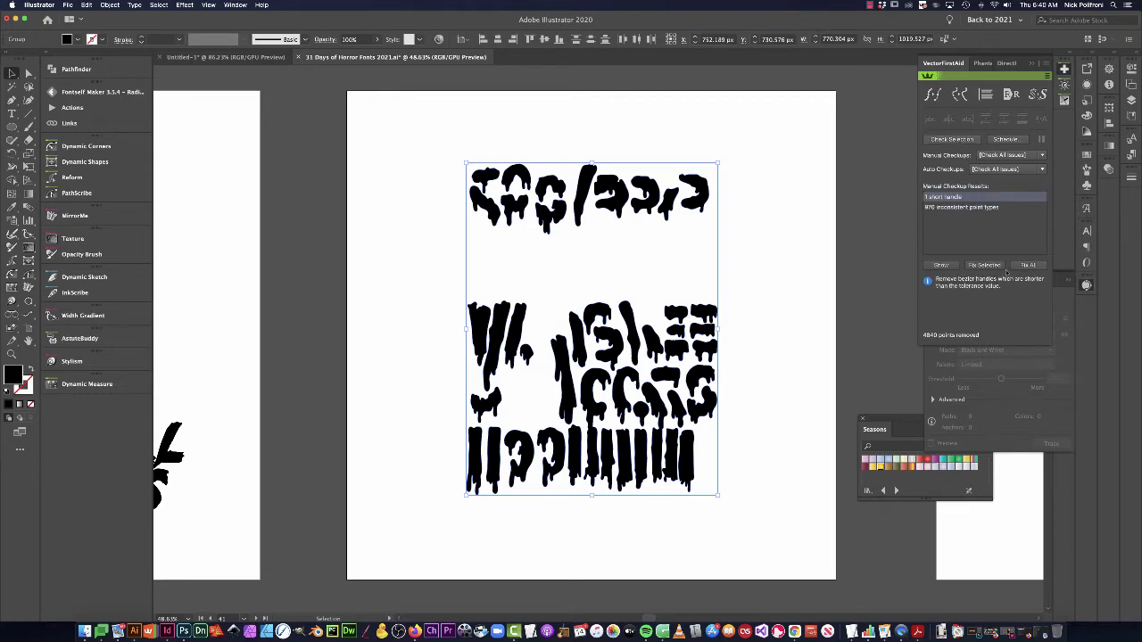
left_click(1027, 265)
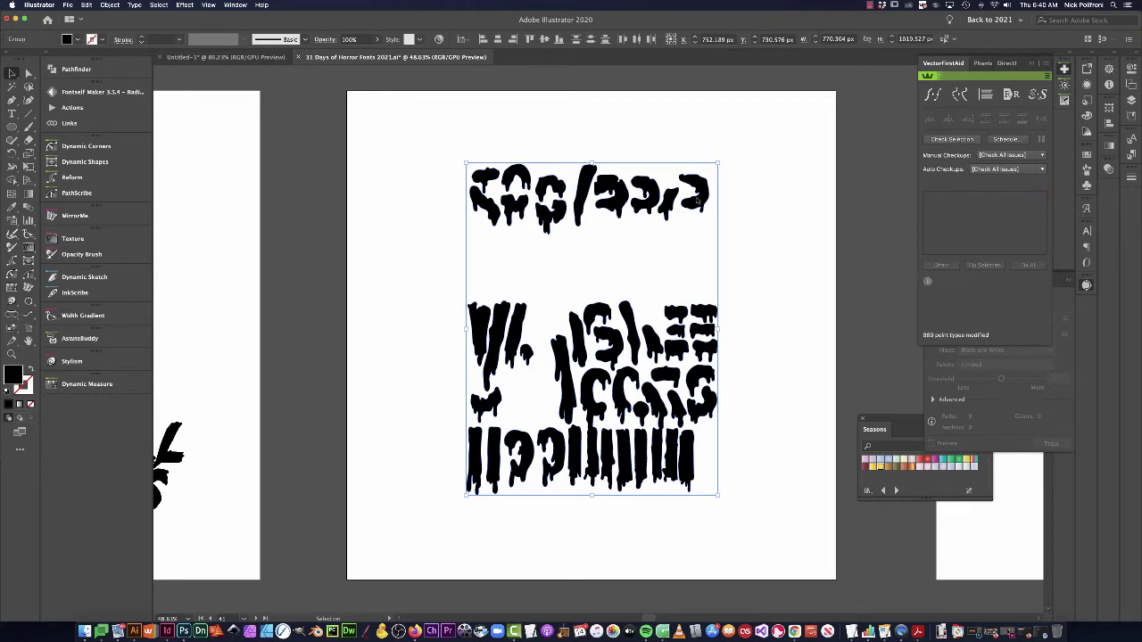
Arrange the two stroke groups close together near the artboard's upper-left corner and ungroup them into separate paths.
left_click_drag(698, 201, 603, 160)
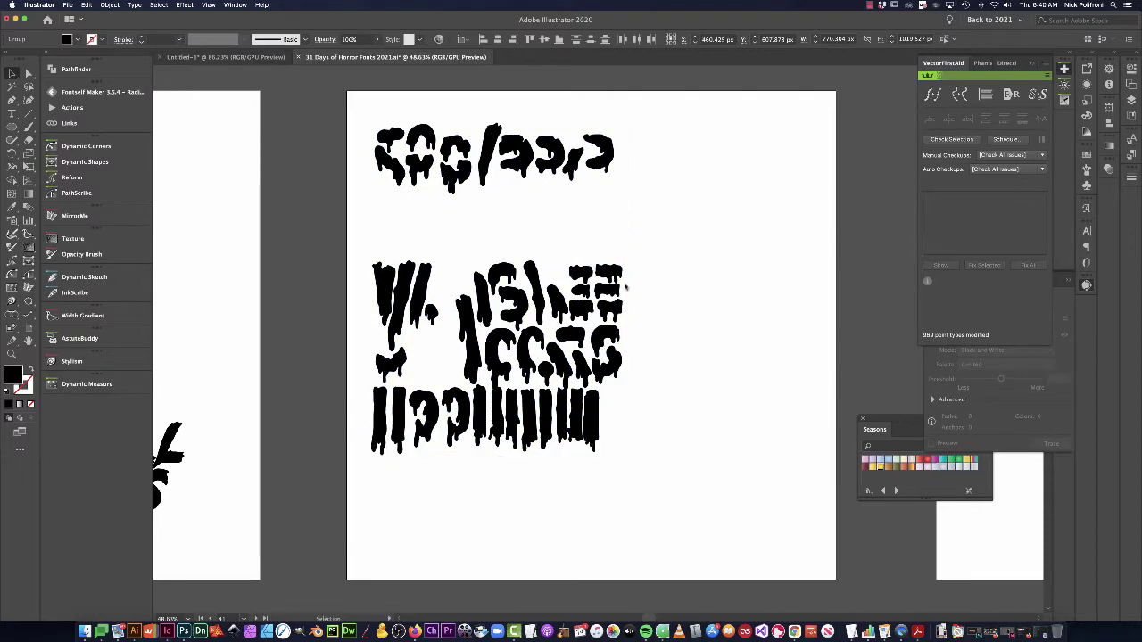
left_click(625, 287)
left_click_drag(612, 270, 610, 198)
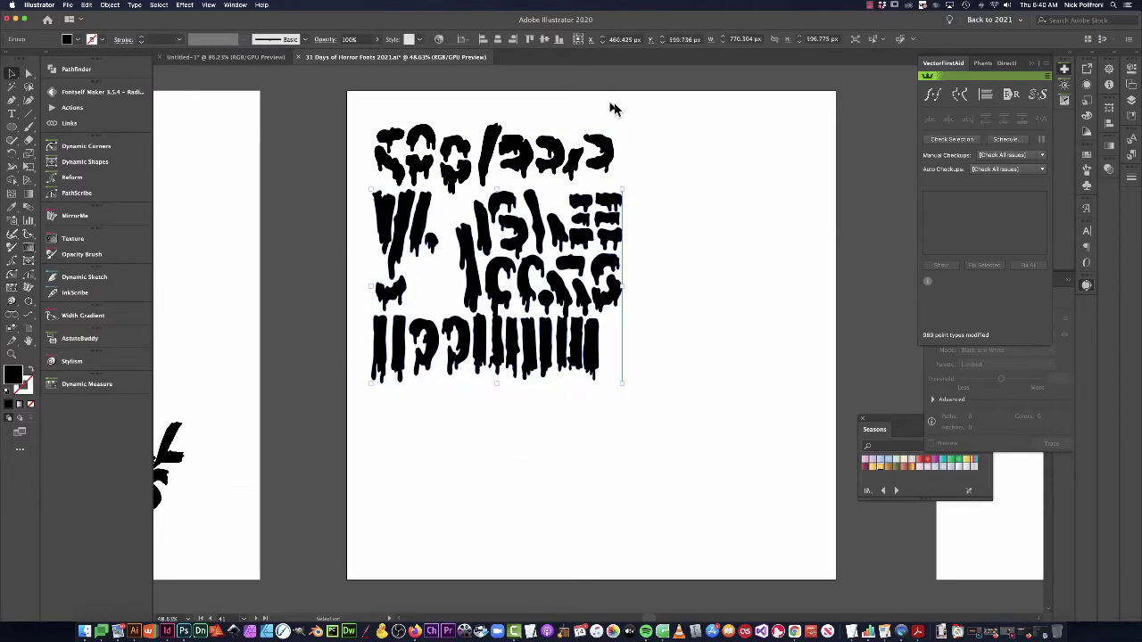
left_click(596, 158, "shift")
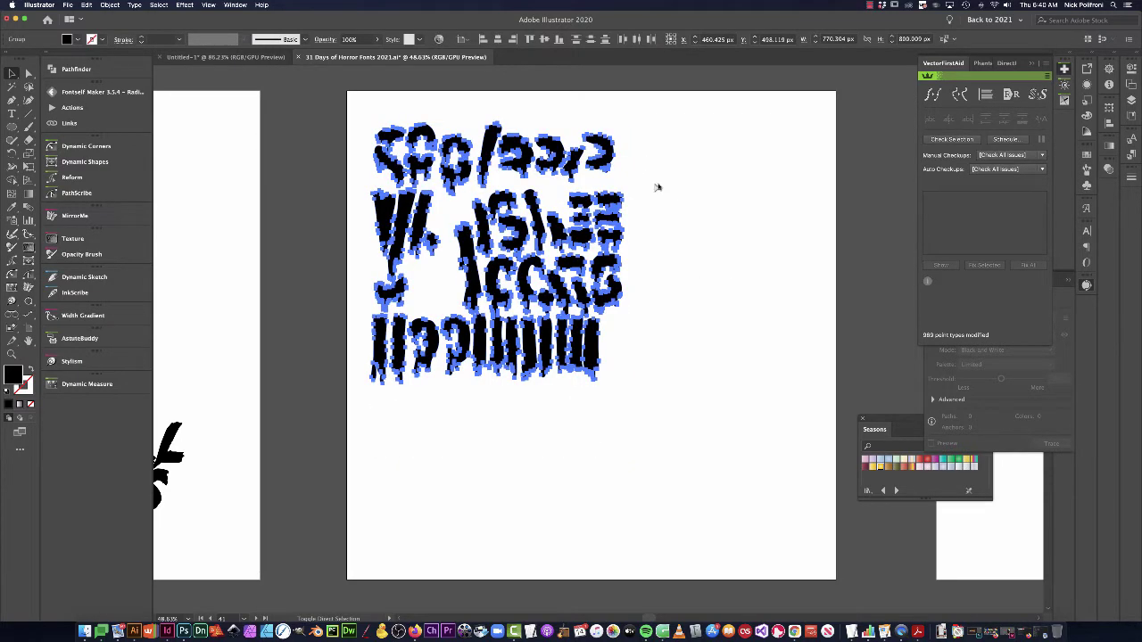
left_click(686, 250)
Copy the first row's short diagonal stroke and the third row's last curved stroke below the grid, overlapping them as one letter.
left_click_drag(400, 173, 449, 460)
left_click(607, 263)
left_click_drag(609, 260, 426, 436)
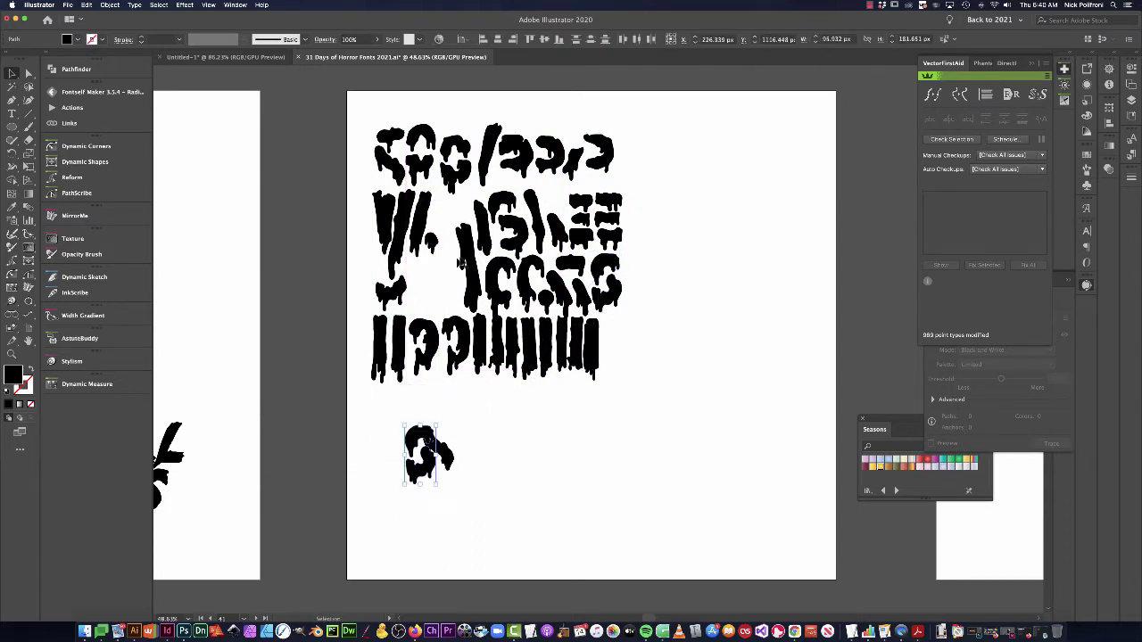
Place copies of two vertical drip strokes from the fourth row beside the first letter, deleting the unwanted copied pieces.
left_click(507, 357)
left_click_drag(507, 357, 470, 480)
left_click(523, 420)
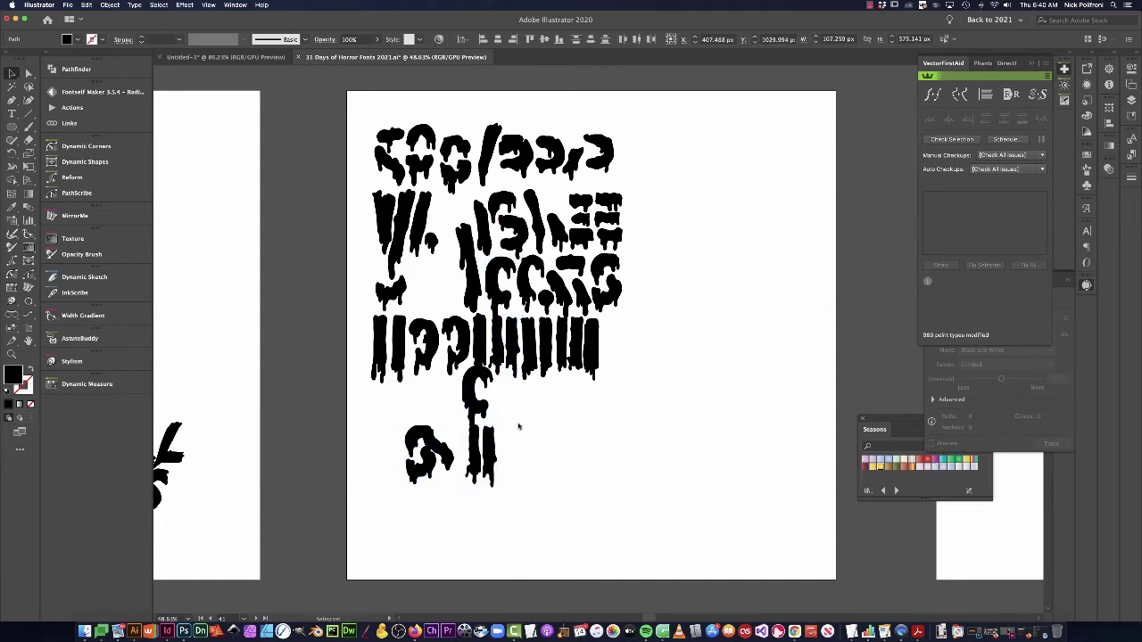
left_click(485, 410)
key("Delete")
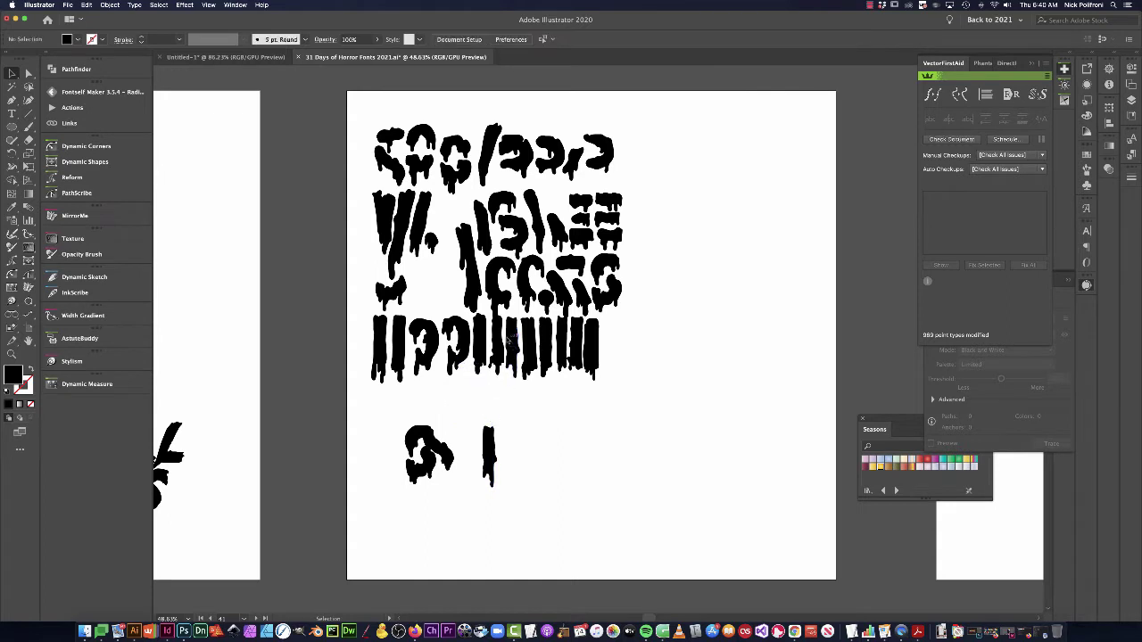
left_click_drag(480, 341, 468, 455)
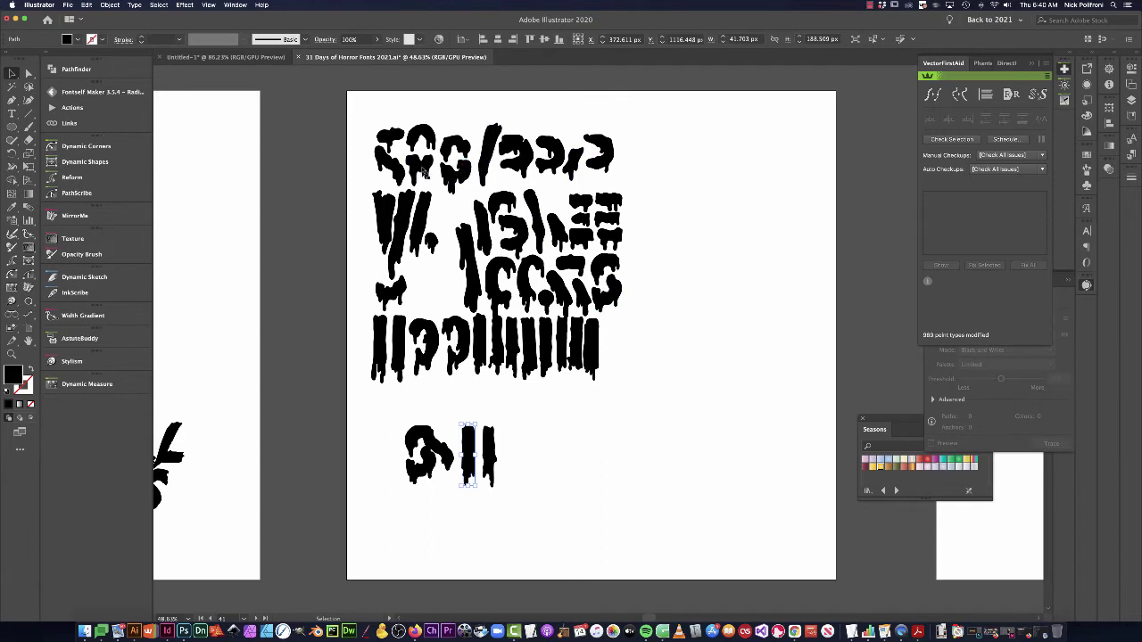
Copy the first row's small M-shaped drip piece and the fourth row's last two vertical strokes, stacking the strokes above it as a U.
left_click_drag(427, 172, 526, 492)
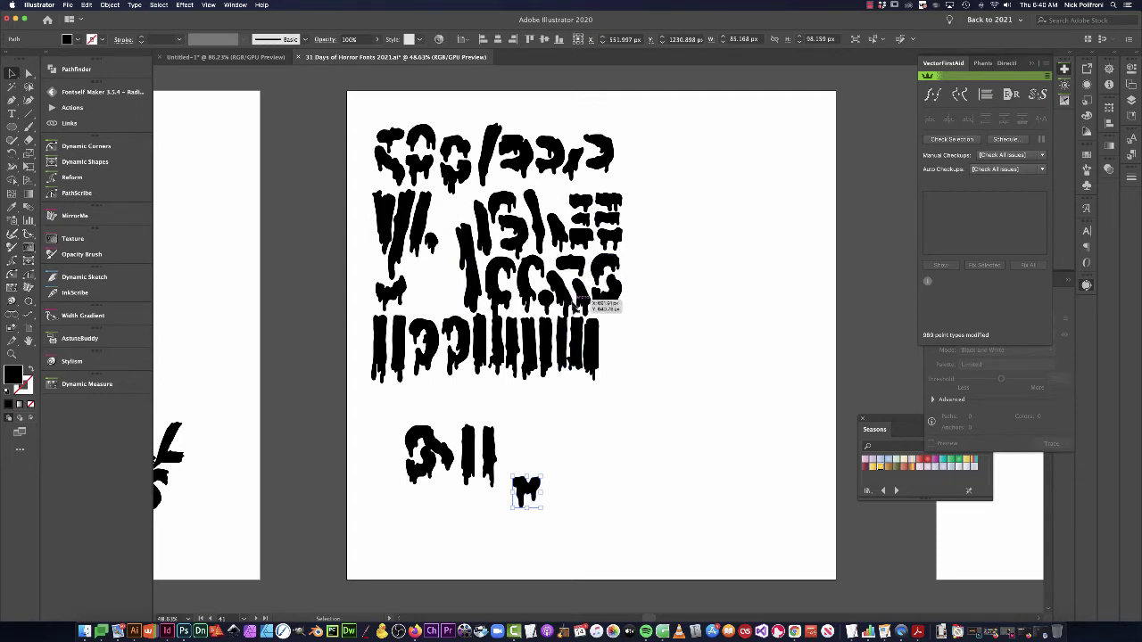
left_click(585, 351)
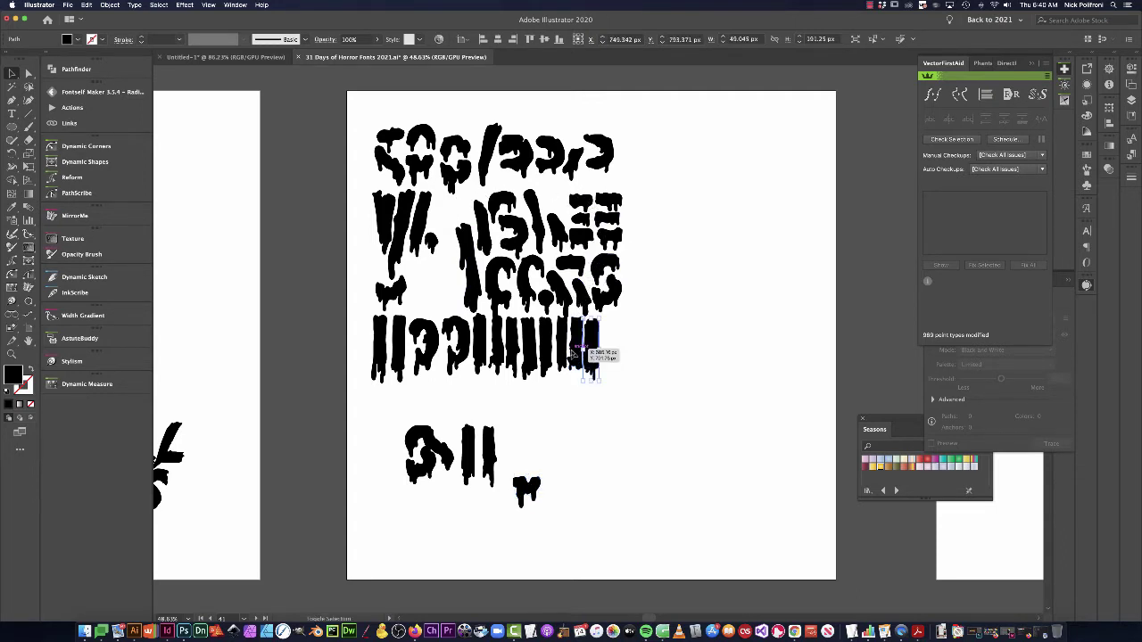
left_click_drag(591, 365, 533, 465)
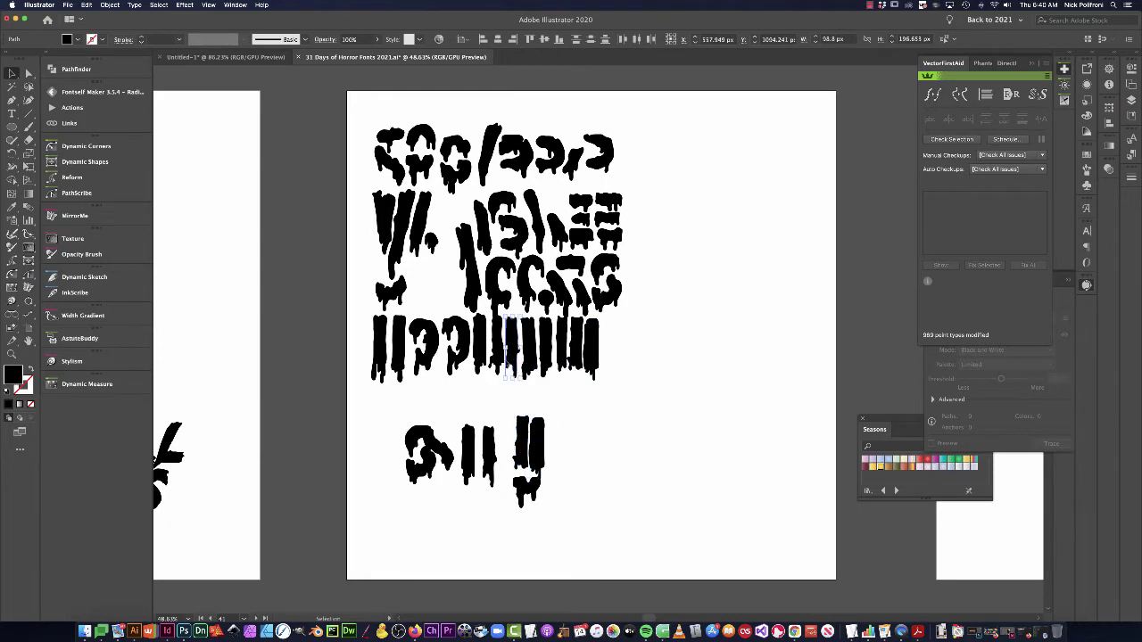
Build an N below the grid from copies of two vertical fourth-row strokes and a second-row slanted stroke reflected across the vertical axis.
left_click(506, 362)
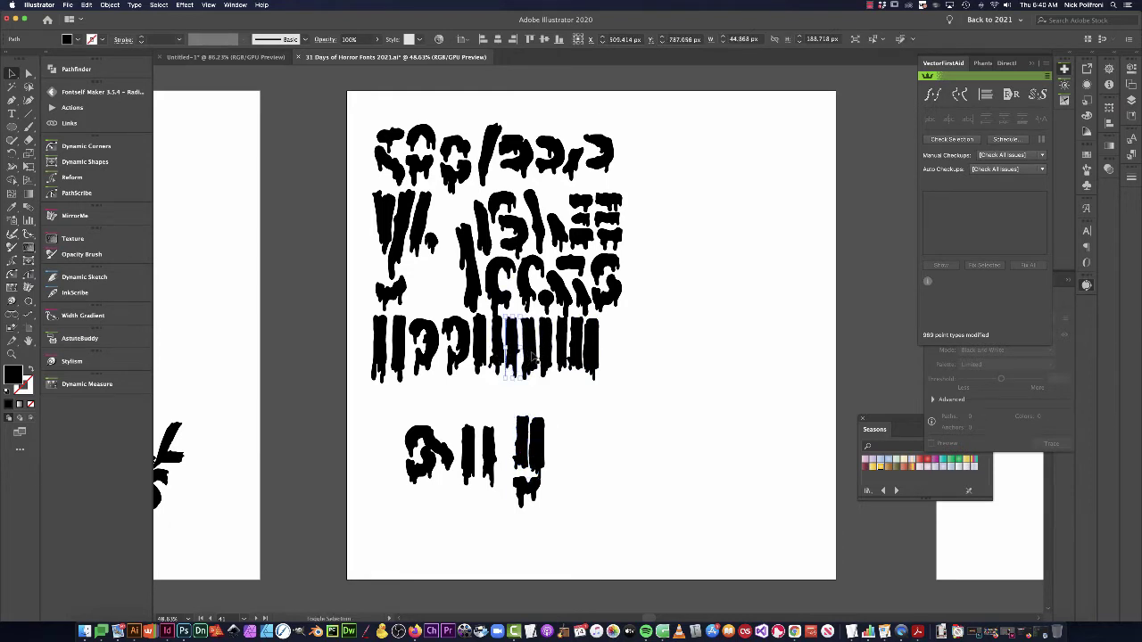
left_click_drag(548, 350, 623, 482)
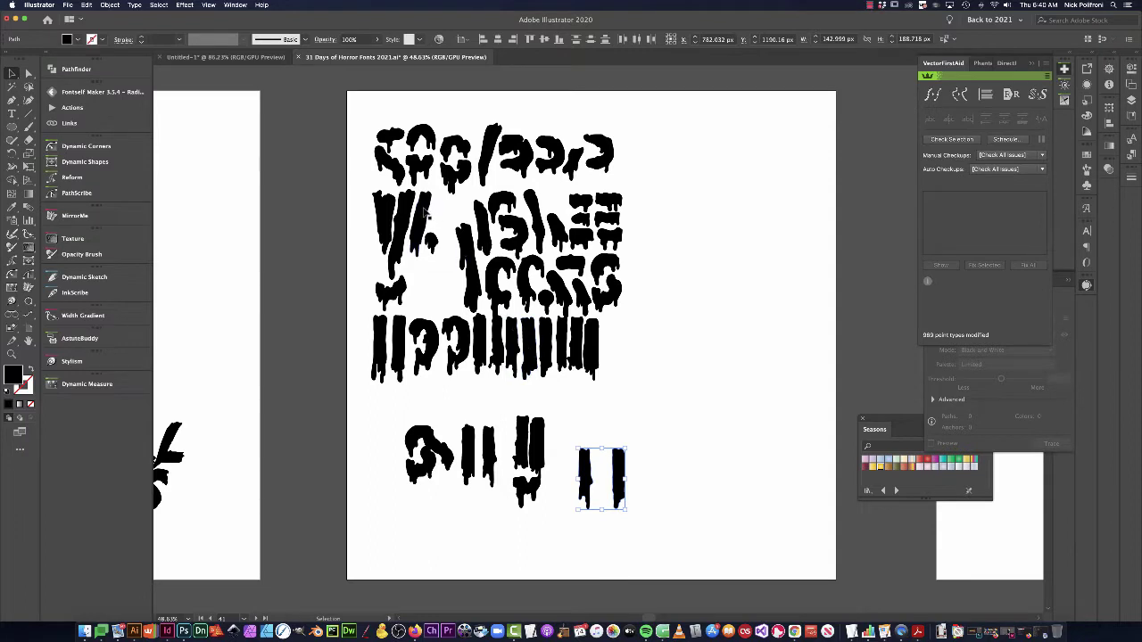
left_click_drag(425, 212, 604, 470)
right_click(604, 470)
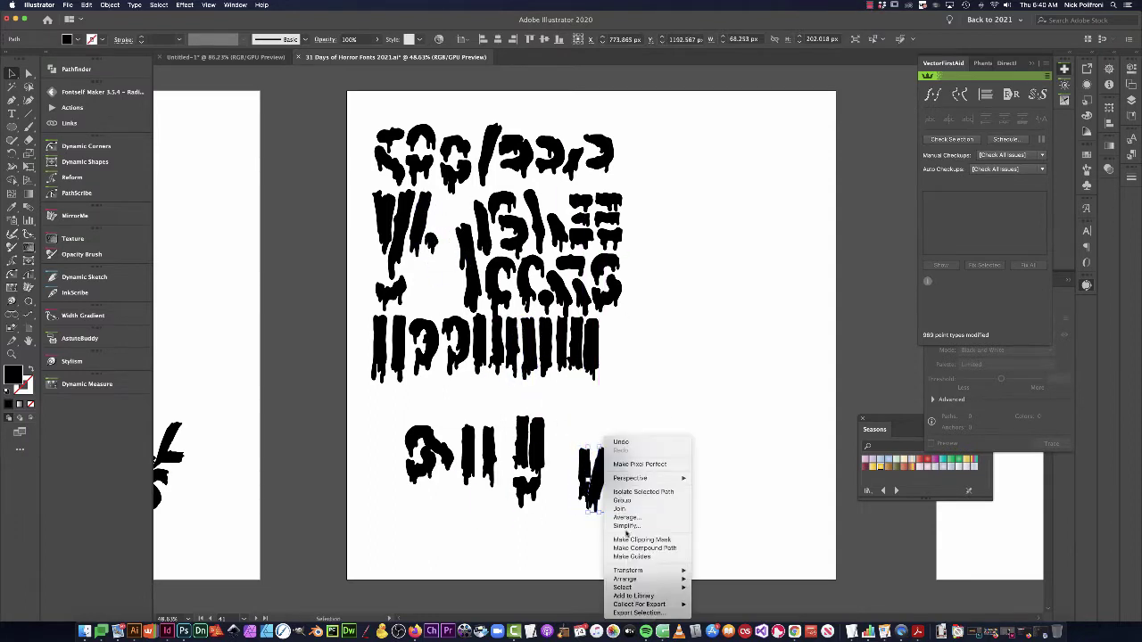
mouse_move(669, 570)
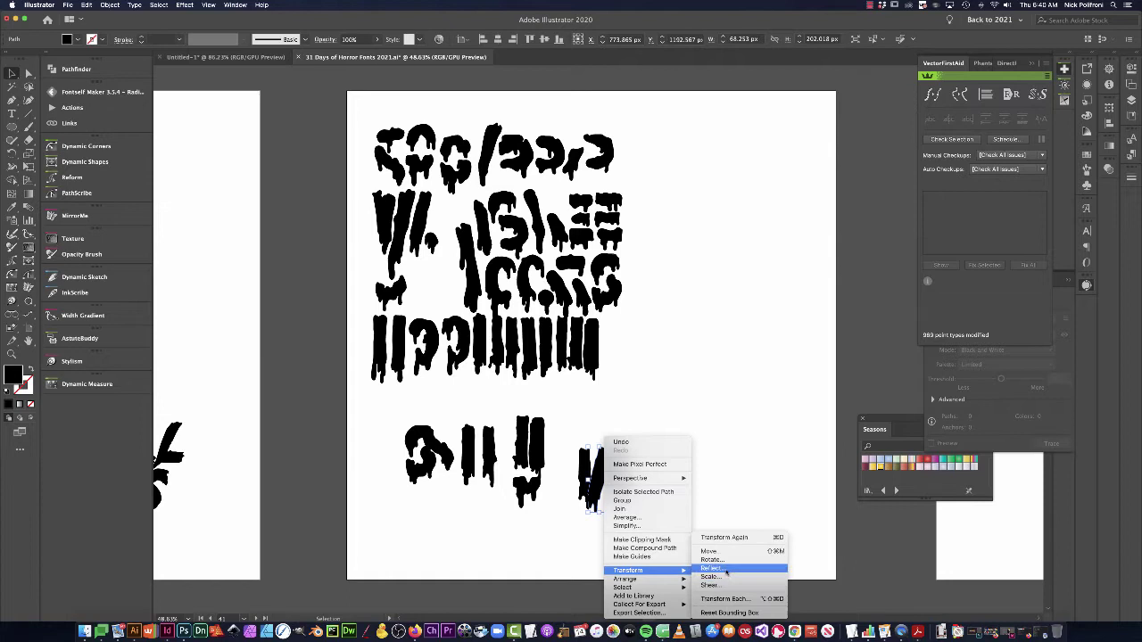
left_click(711, 568)
key("Return")
left_click(666, 474)
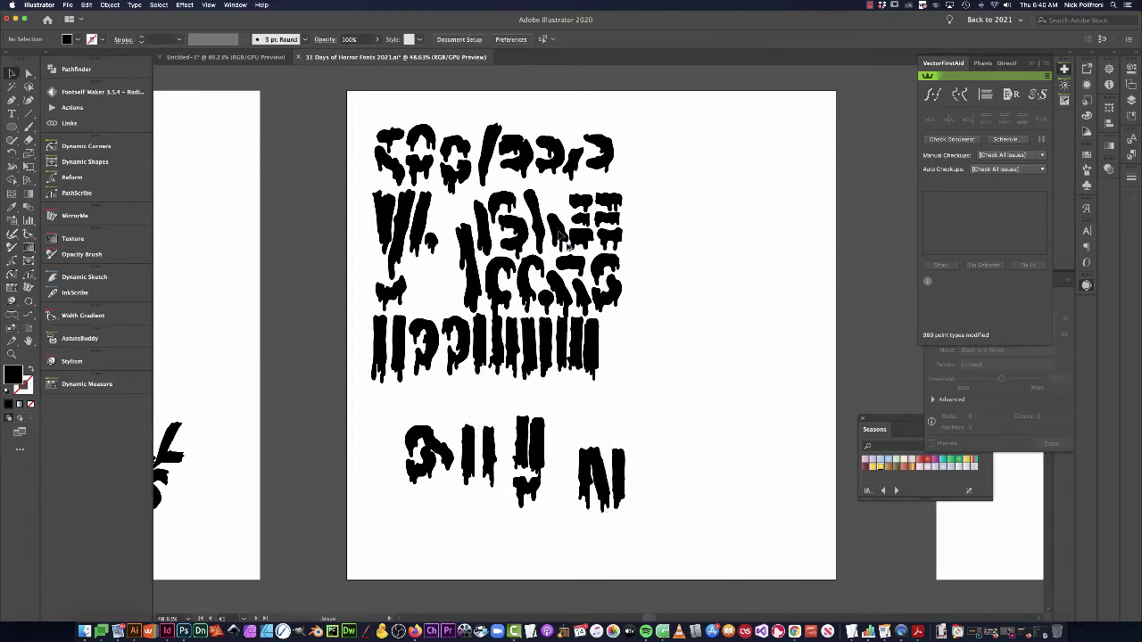
Assemble a K from copied diagonal, leg and stem strokes, and an E from the second row's last three crossbars plus a vertical stem.
left_click_drag(559, 234, 673, 430)
left_click_drag(493, 144, 667, 429)
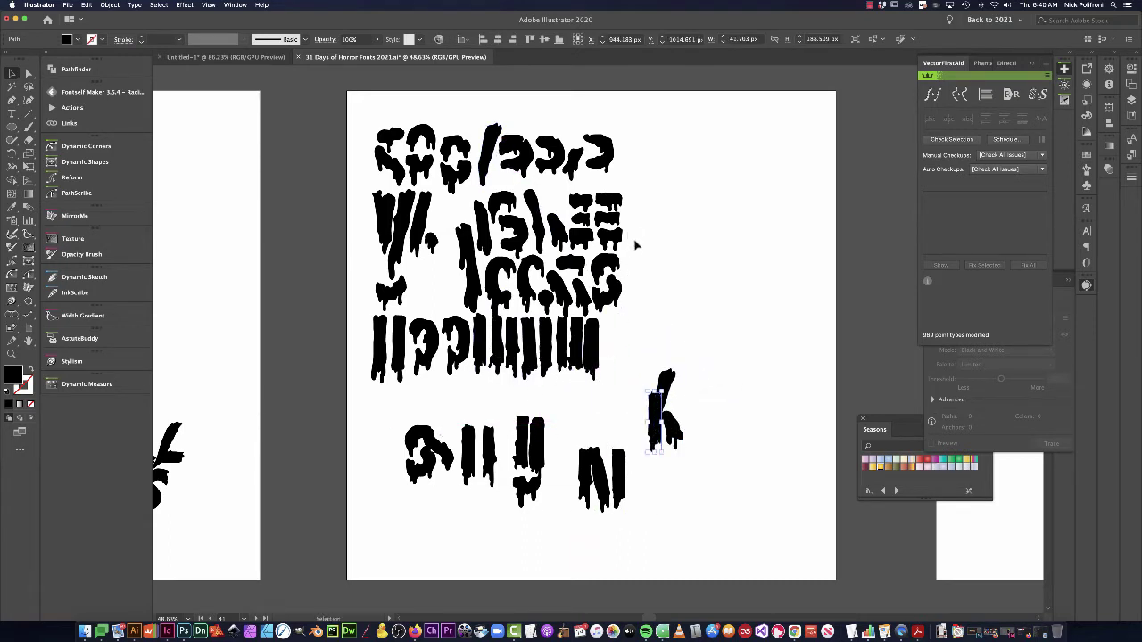
left_click_drag(635, 242, 733, 464)
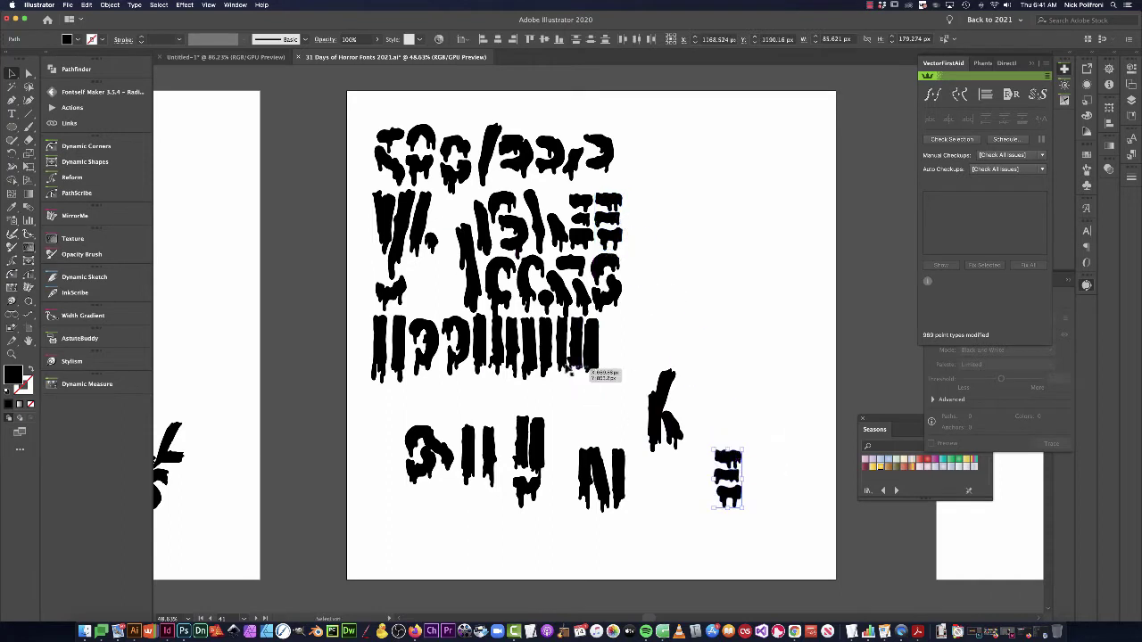
left_click_drag(484, 351, 720, 486)
key("super+z")
left_click_drag(479, 352, 734, 475)
left_click(760, 386)
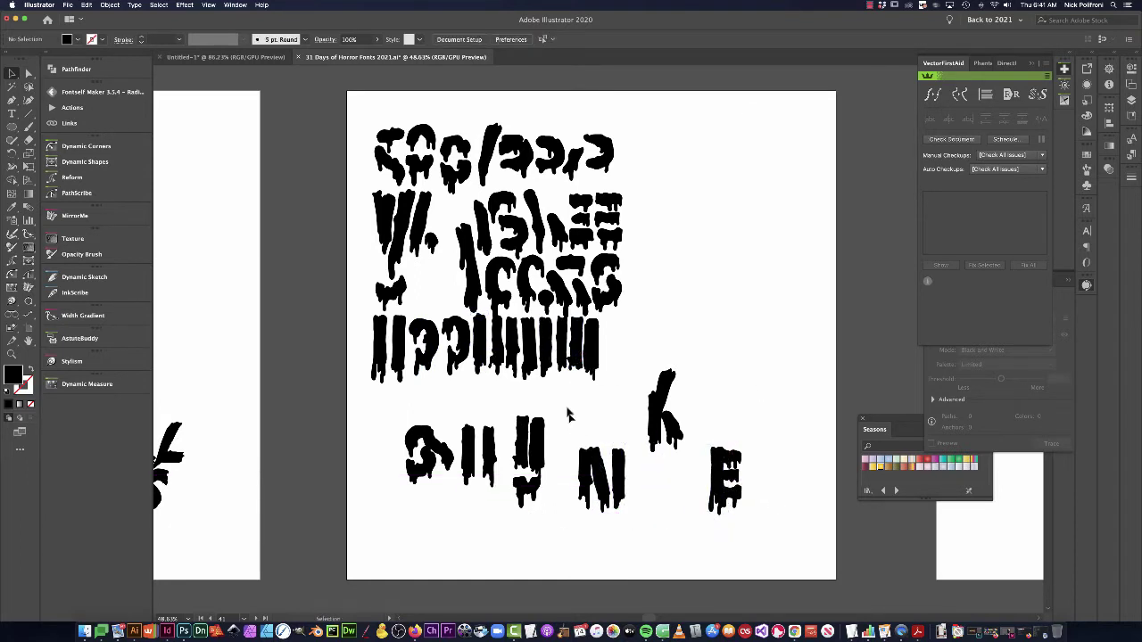
Build another N beside the E from copies of two vertical strokes and the first row's tall diagonal reflected across the vertical axis.
left_click_drag(394, 355, 765, 482)
left_click_drag(494, 165, 802, 490)
right_click(798, 490)
mouse_move(839, 570)
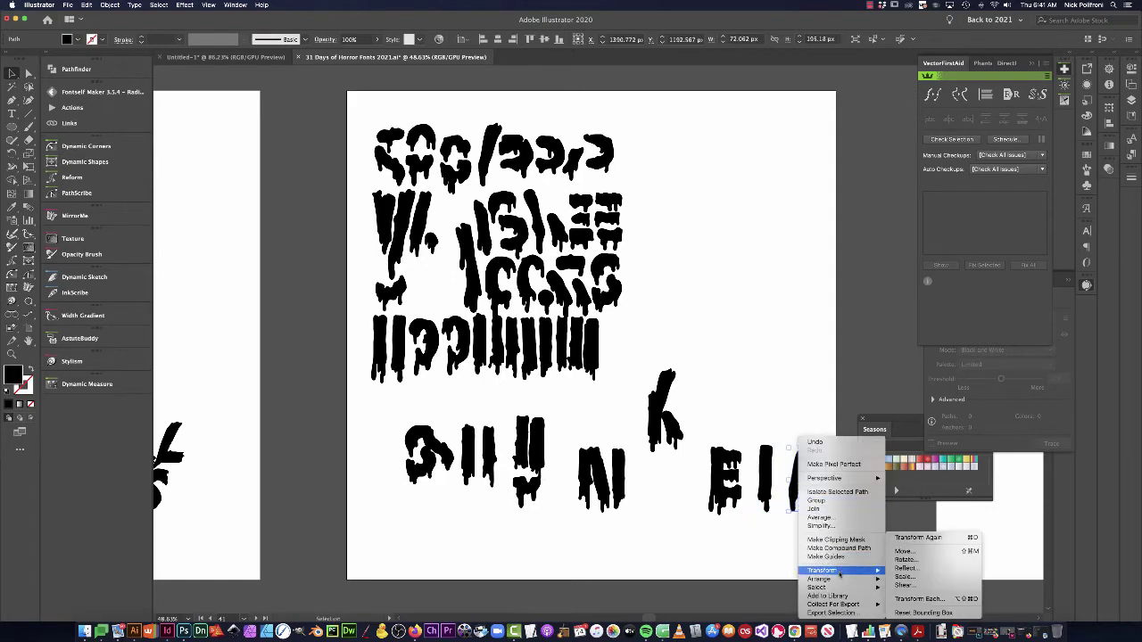
left_click(903, 568)
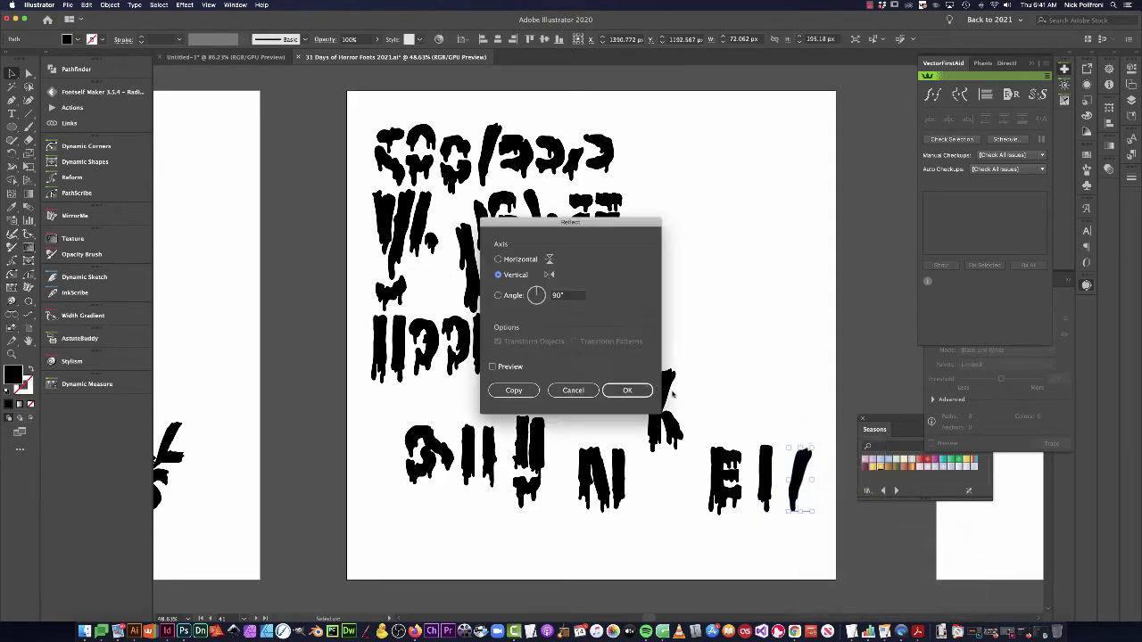
left_click(627, 391)
left_click(703, 310)
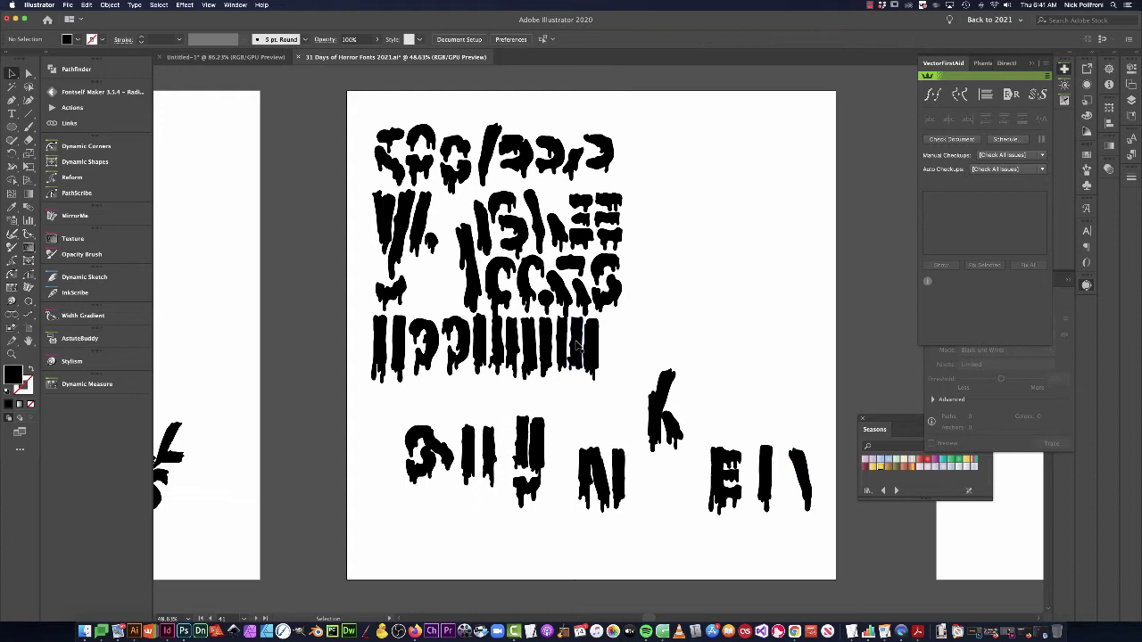
left_click_drag(576, 346, 814, 479)
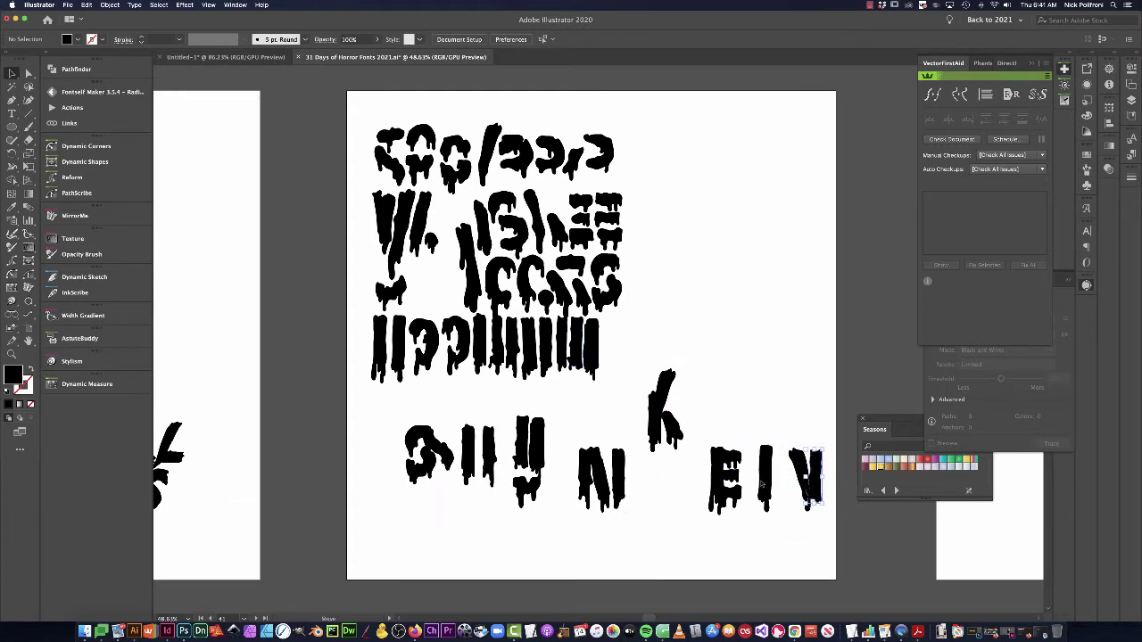
left_click(609, 411)
Copy two vertical strokes below the S as a second-line H and place copied crossbars in both H letters.
left_click_drag(477, 359, 409, 538)
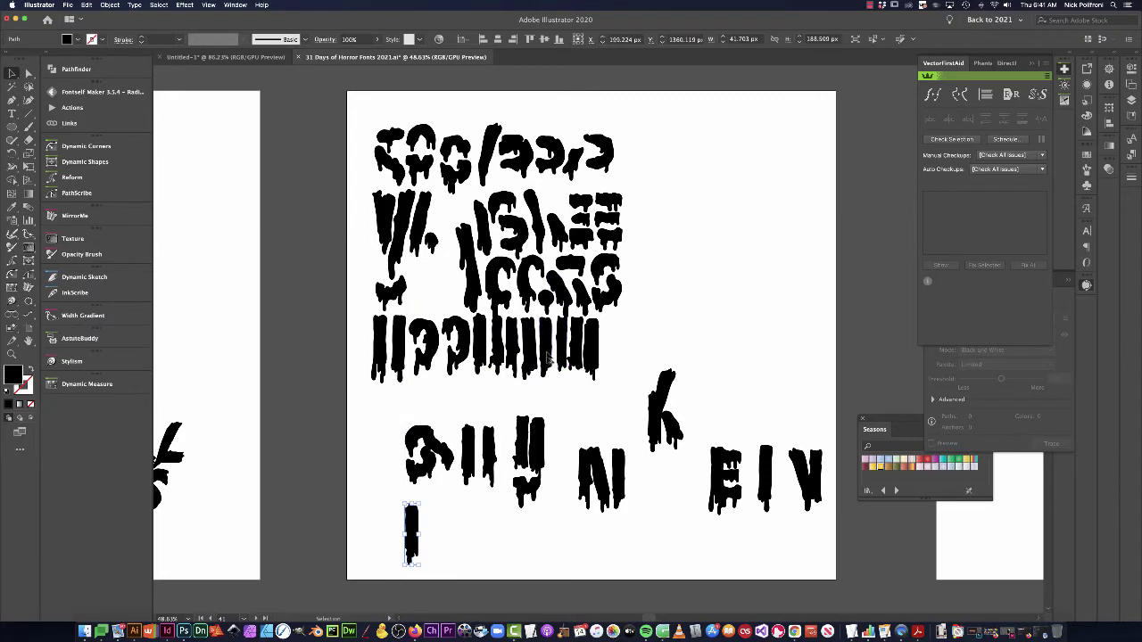
left_click_drag(548, 358, 455, 535)
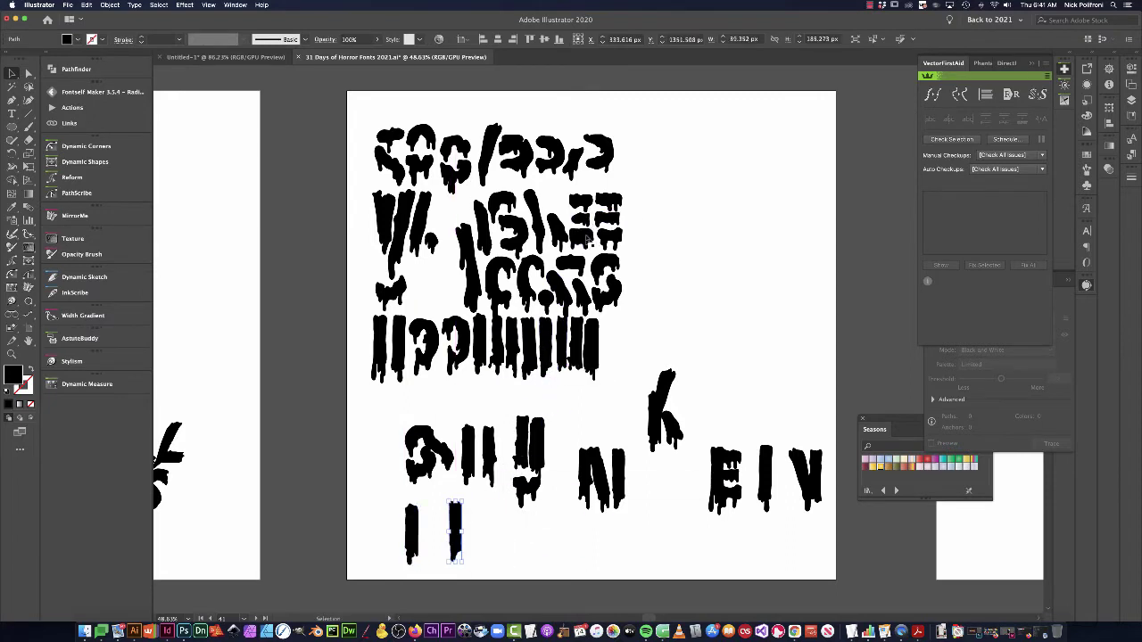
left_click(479, 444)
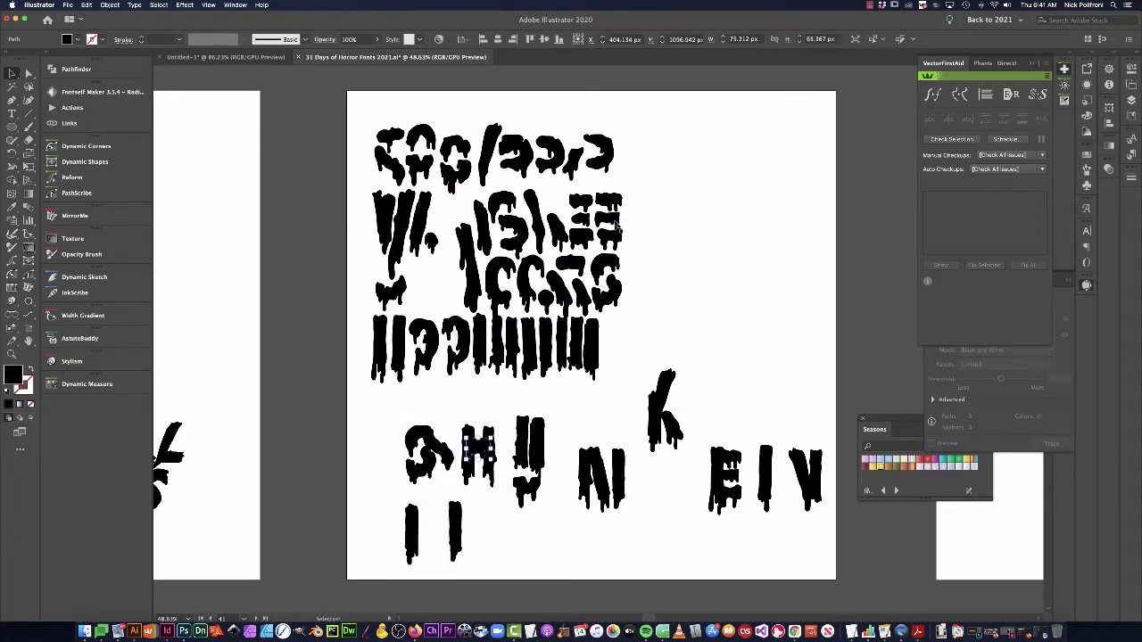
left_click_drag(479, 444, 434, 532)
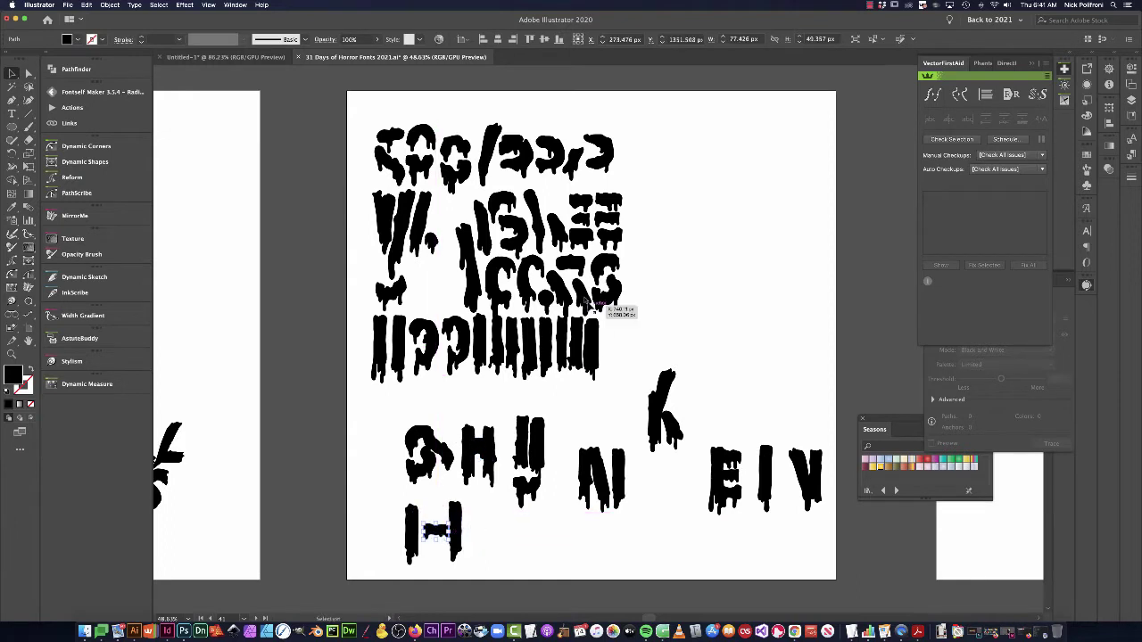
Assemble an E from copied crossbars and a stem, and an A from two slanted strokes and a crossbar, after the second-line H.
left_click_drag(591, 246, 486, 542)
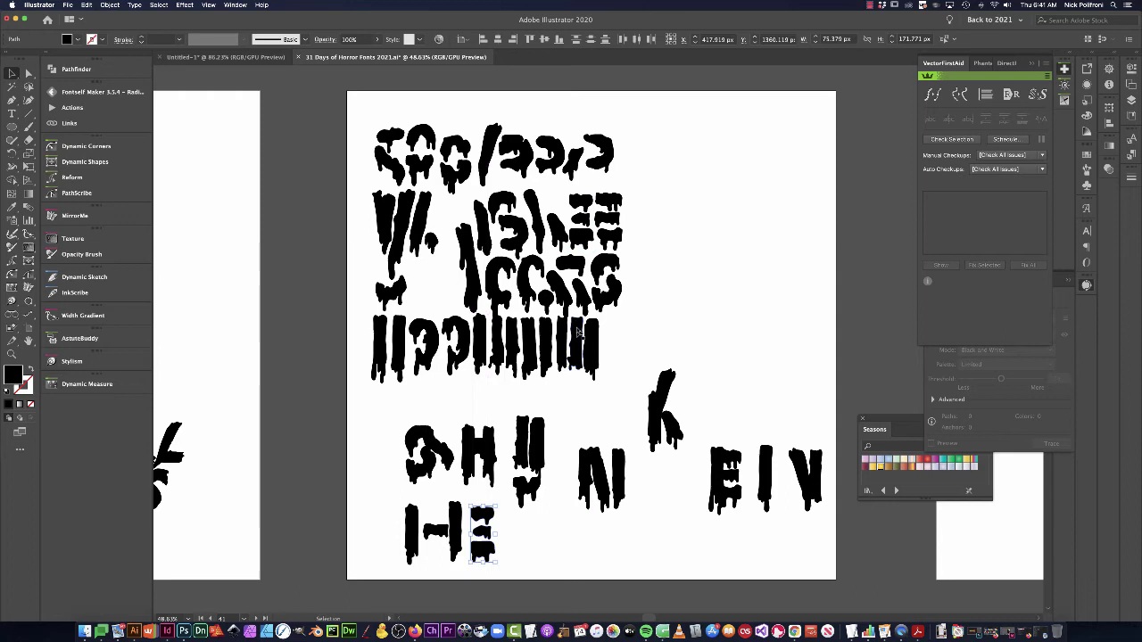
left_click_drag(593, 340, 478, 525)
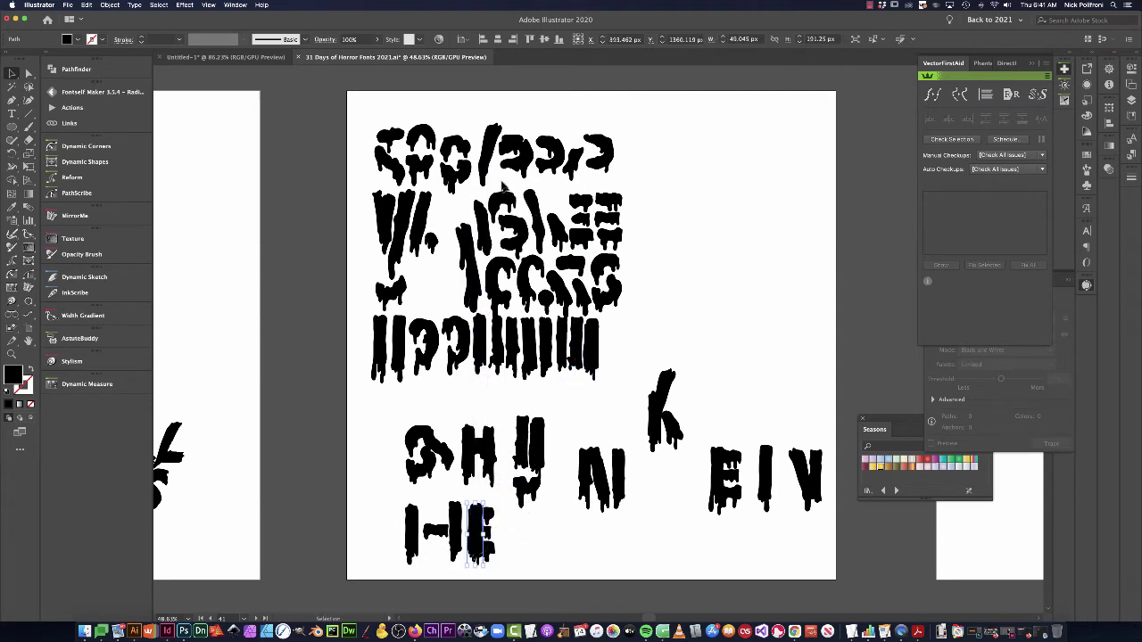
mouse_move(487, 163)
left_mouse_down()
mouse_move(523, 459)
mouse_move(514, 546)
left_mouse_up()
mouse_move(482, 348)
left_mouse_down()
mouse_move(441, 382)
mouse_move(526, 566)
mouse_move(548, 560)
left_mouse_up()
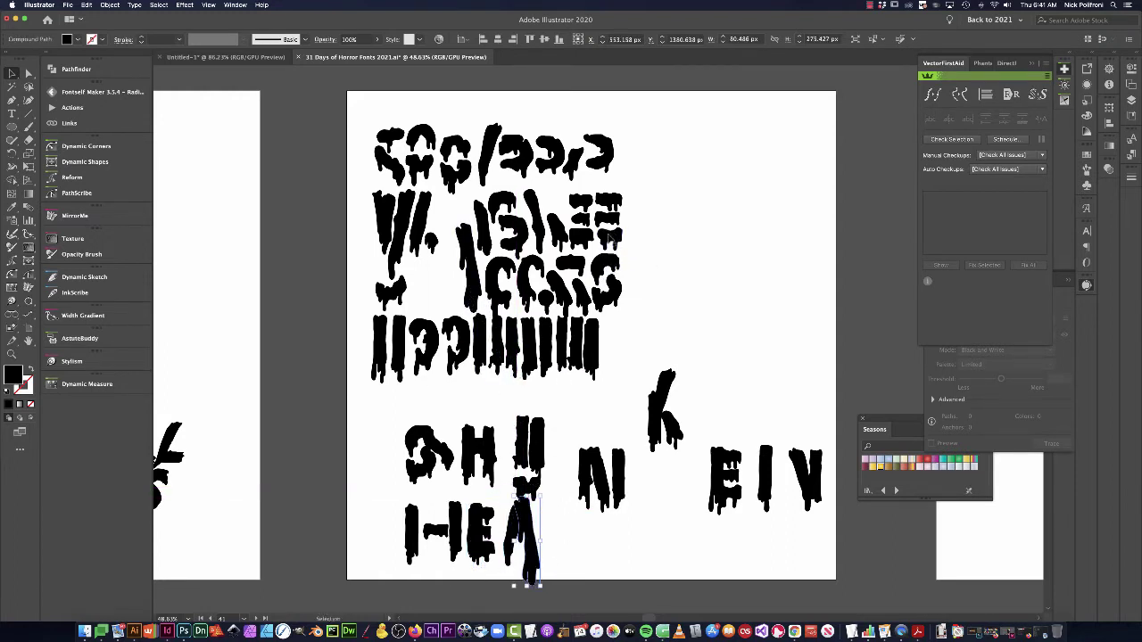
mouse_move(611, 240)
left_mouse_down()
mouse_move(607, 396)
mouse_move(525, 542)
left_mouse_up()
left_click(595, 430)
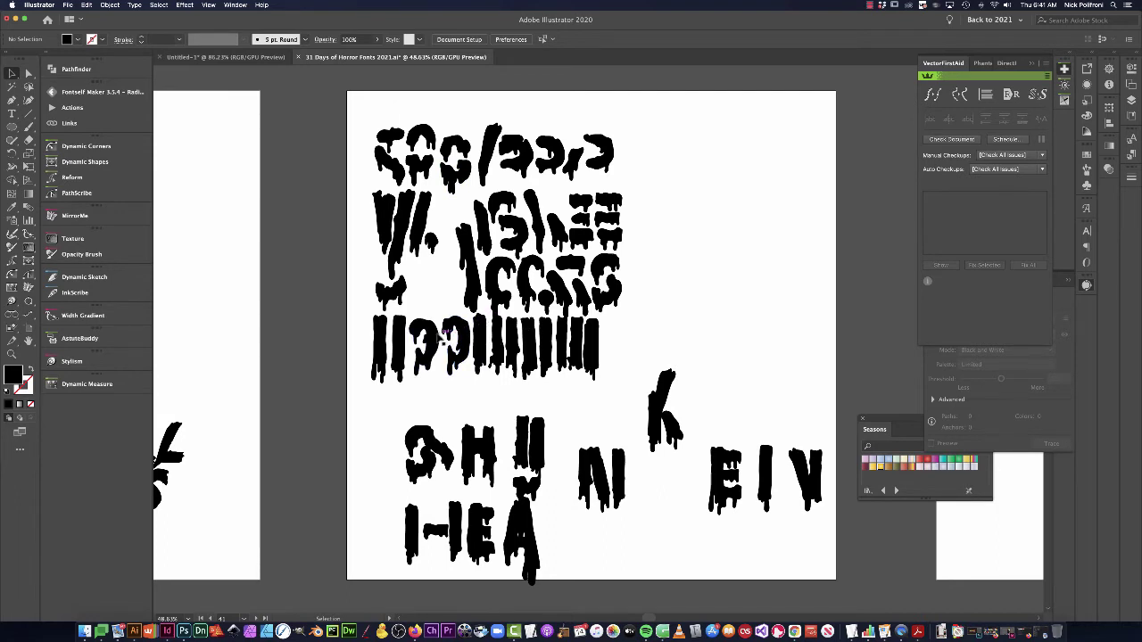
Copy a fourth-row curved bowl and a vertical stem after the A to form the D of HEAD.
left_click_drag(438, 340, 581, 527)
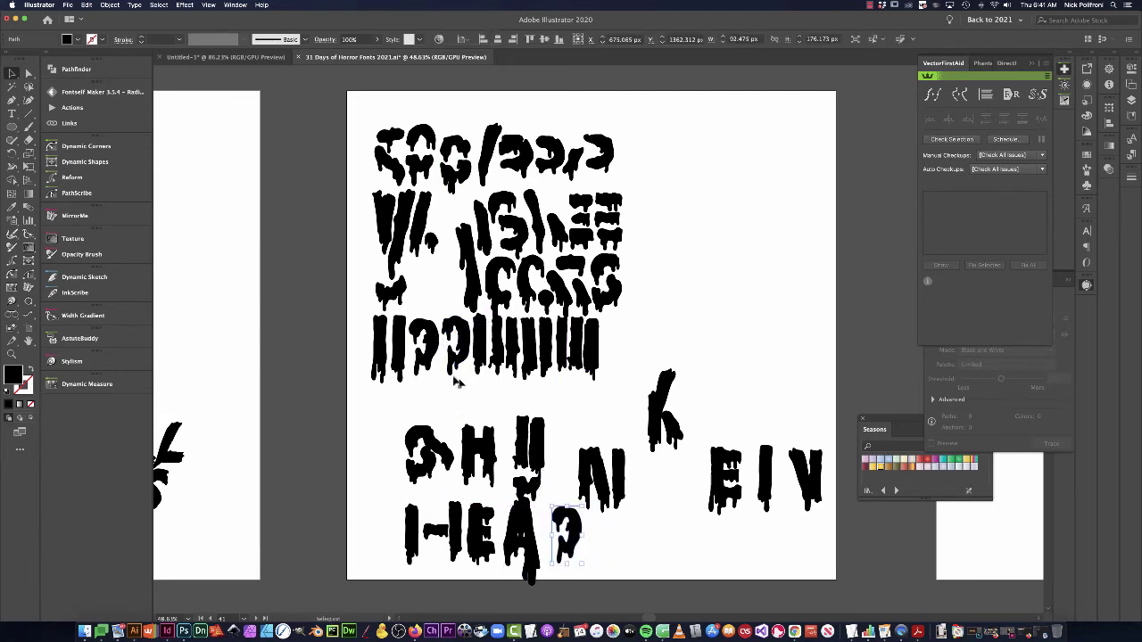
left_click_drag(401, 357, 558, 532)
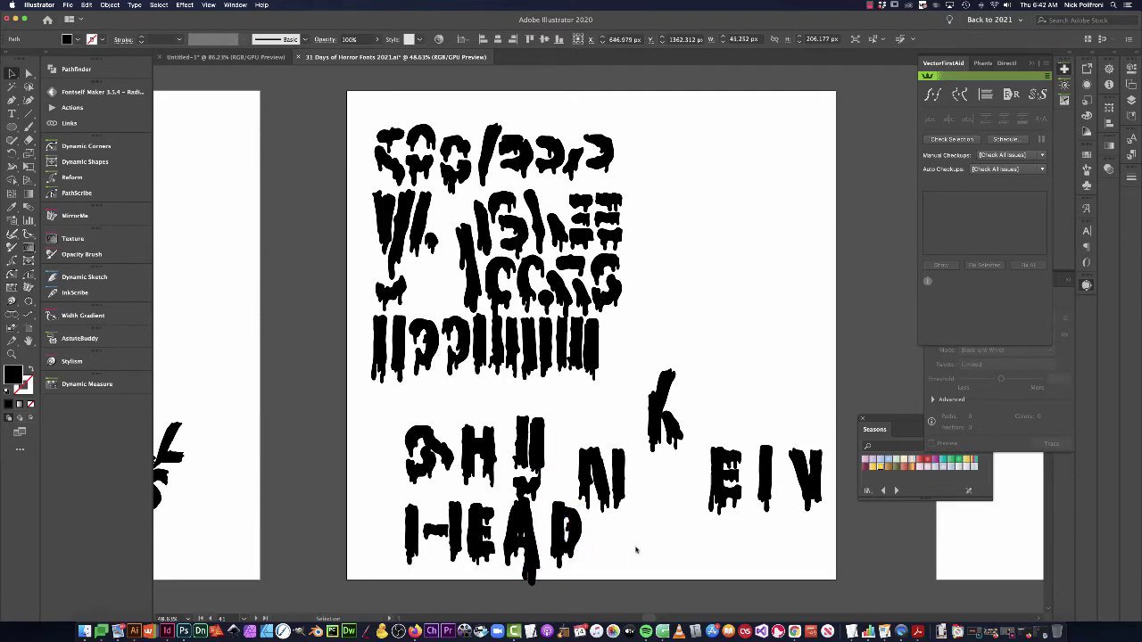
left_click(636, 549)
Reposition the S's top curve, diagonal and lower curve into one compact letter and group the pieces.
left_click_drag(466, 496, 520, 496)
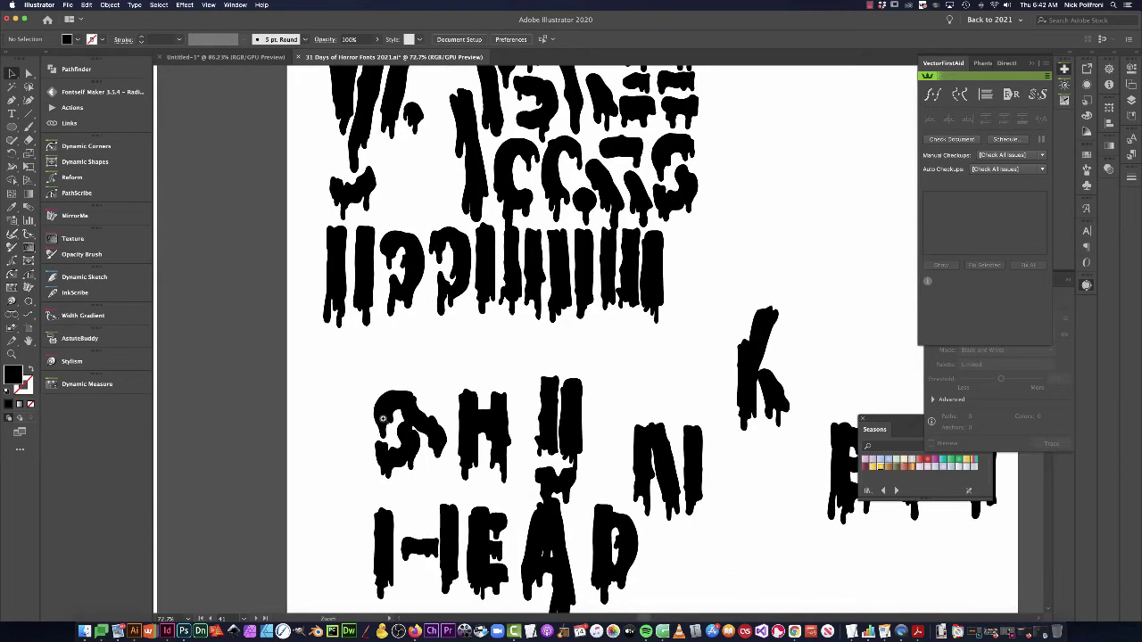
left_click_drag(384, 418, 628, 298)
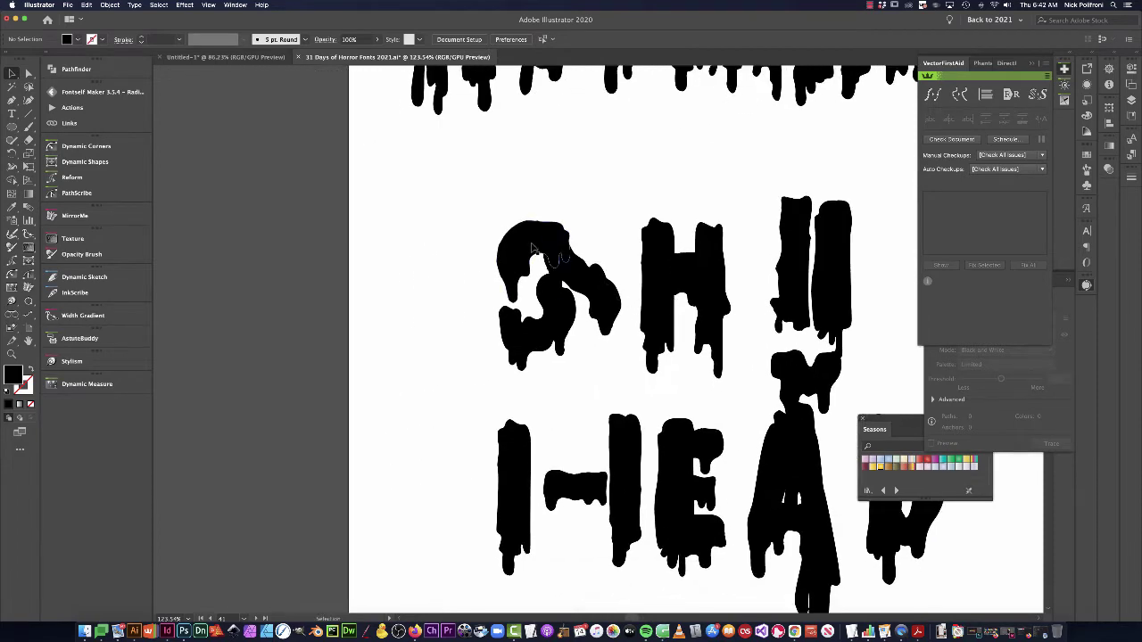
left_click_drag(532, 249, 533, 220)
mouse_move(590, 284)
left_mouse_down()
mouse_move(546, 273)
mouse_move(558, 259)
mouse_move(583, 357)
mouse_move(571, 280)
left_mouse_up()
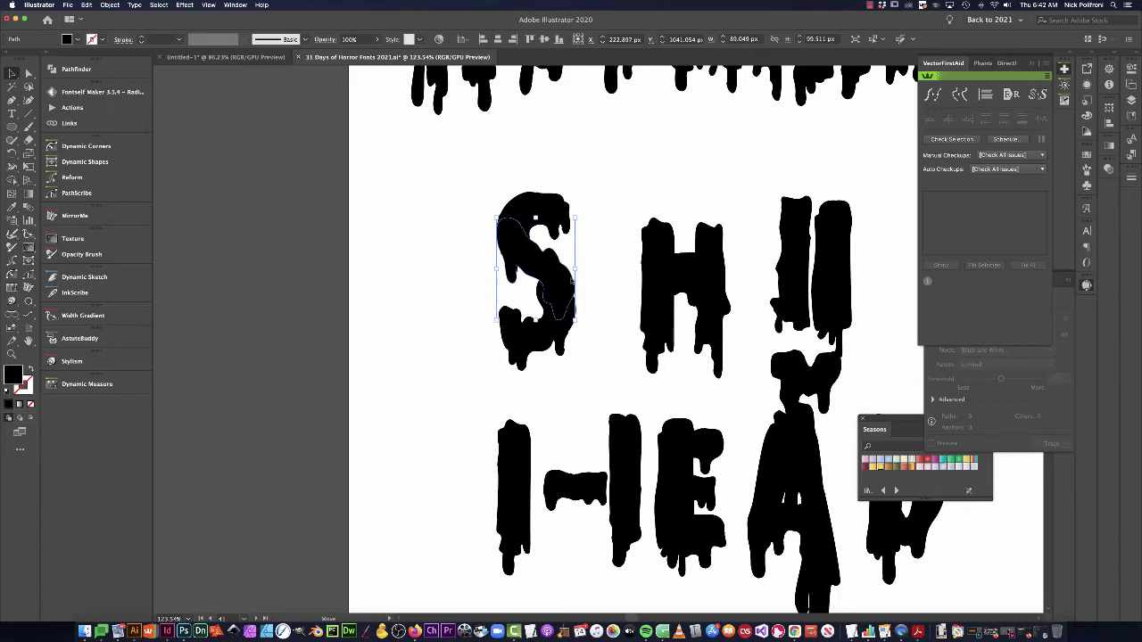
left_click_drag(548, 340, 505, 188)
key("v")
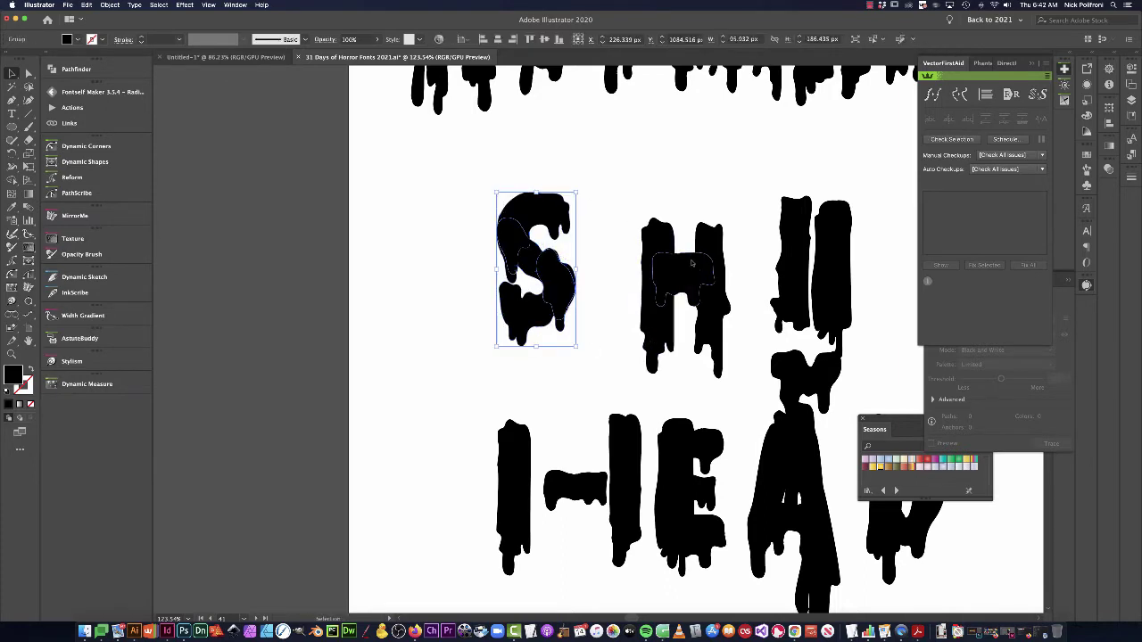
Lower the first-line H's crossbar slightly, select all its pieces and move the letter close beside the S.
left_click(665, 324)
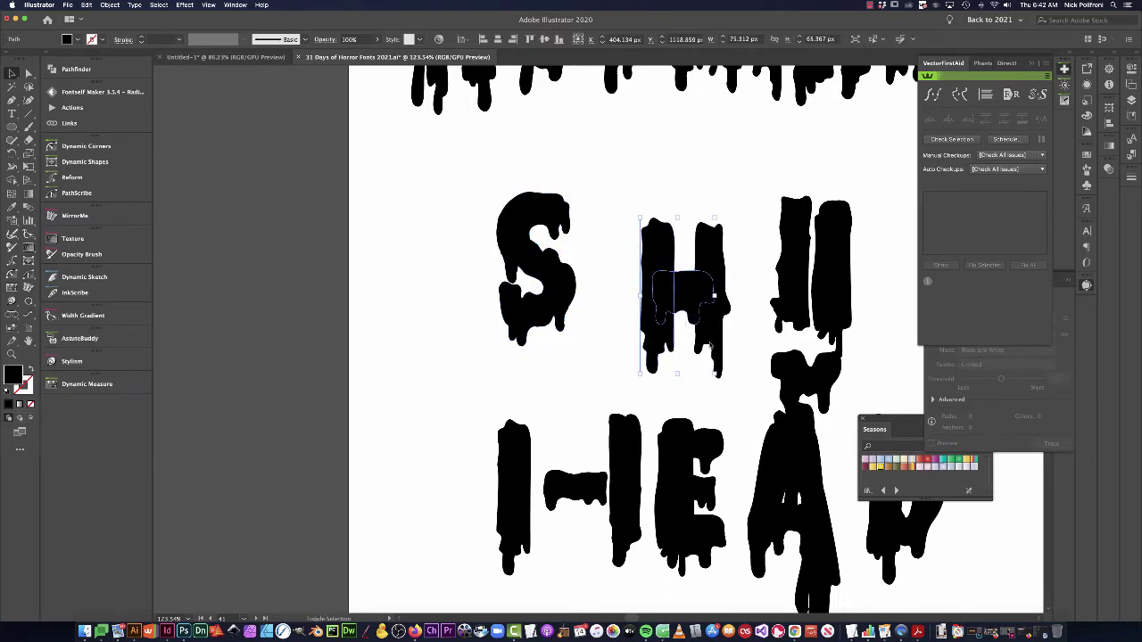
left_click_drag(711, 345, 650, 316)
left_click(719, 311)
left_click(705, 323)
left_click(602, 223)
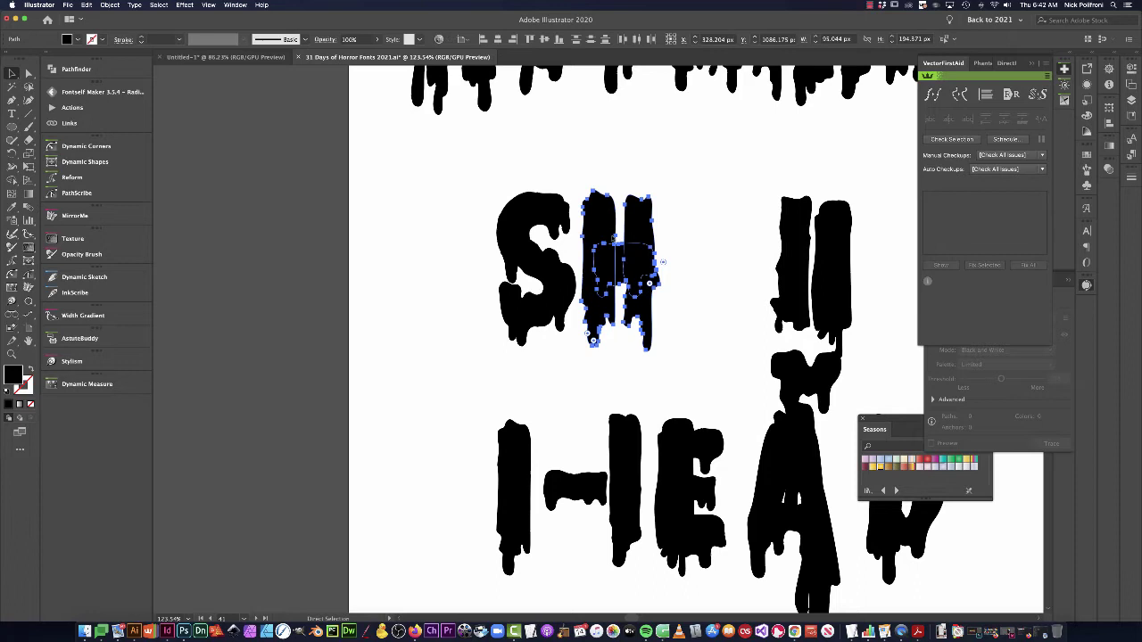
left_click_drag(605, 258, 601, 257)
left_click(686, 275)
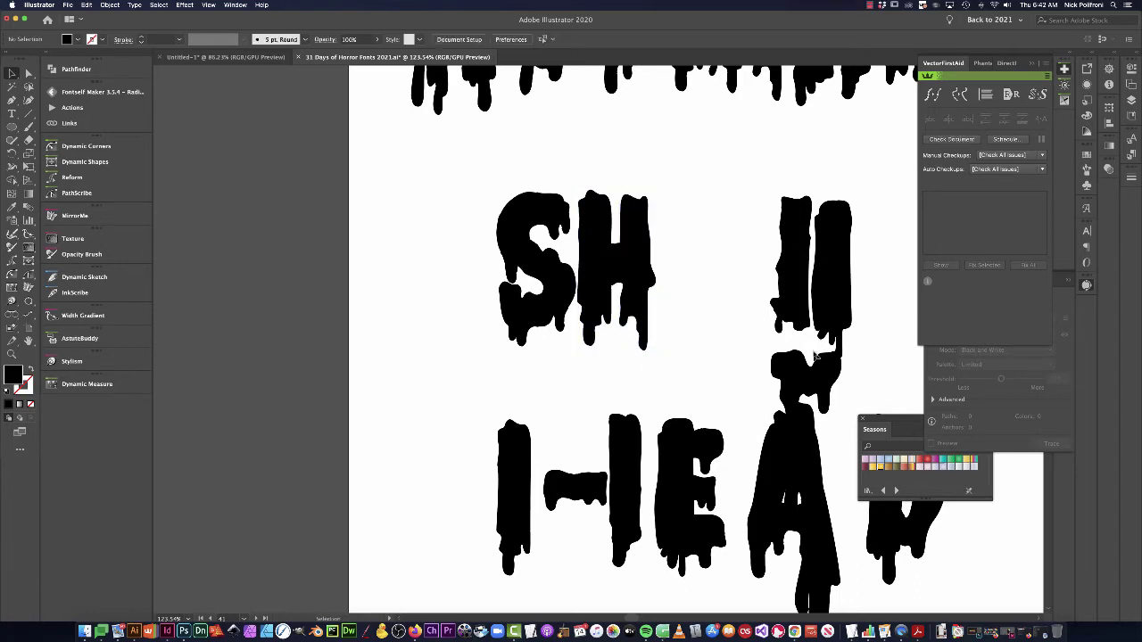
Move the M-shaped drip piece and the U's first stem beside the H, and delete the U's second stem.
left_click_drag(815, 356, 706, 302)
left_click_drag(794, 267, 734, 257)
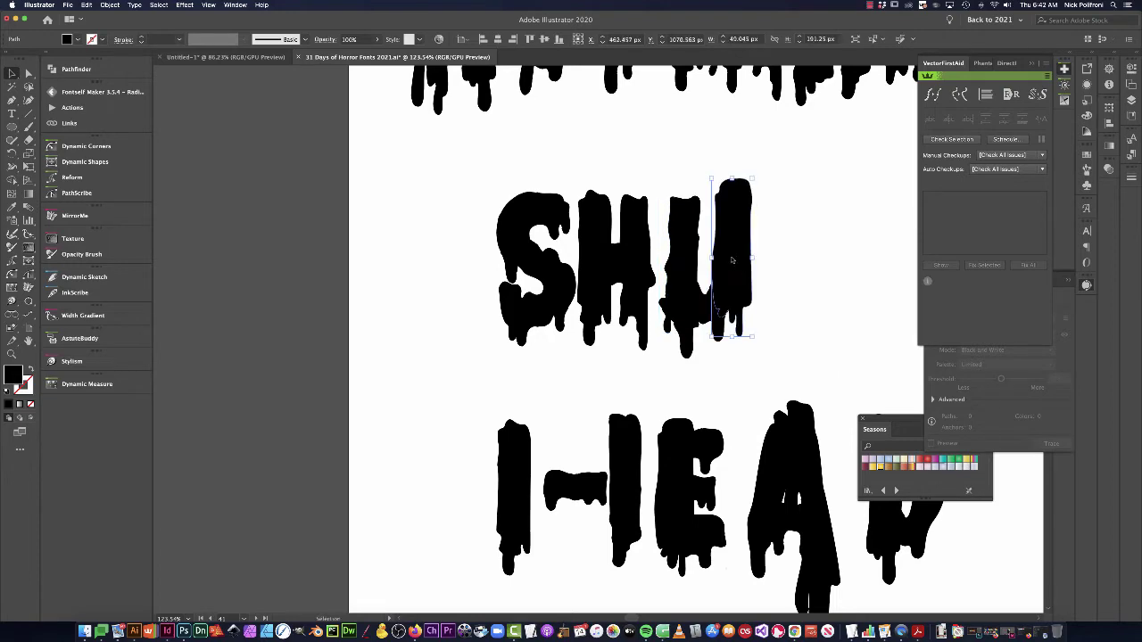
key("Delete")
Try copies of two different fourth-row vertical strokes as the U's second stem.
key("ctrl+minus")
left_click_drag(798, 227, 621, 343)
left_click_drag(553, 188, 577, 364)
key("ctrl+z")
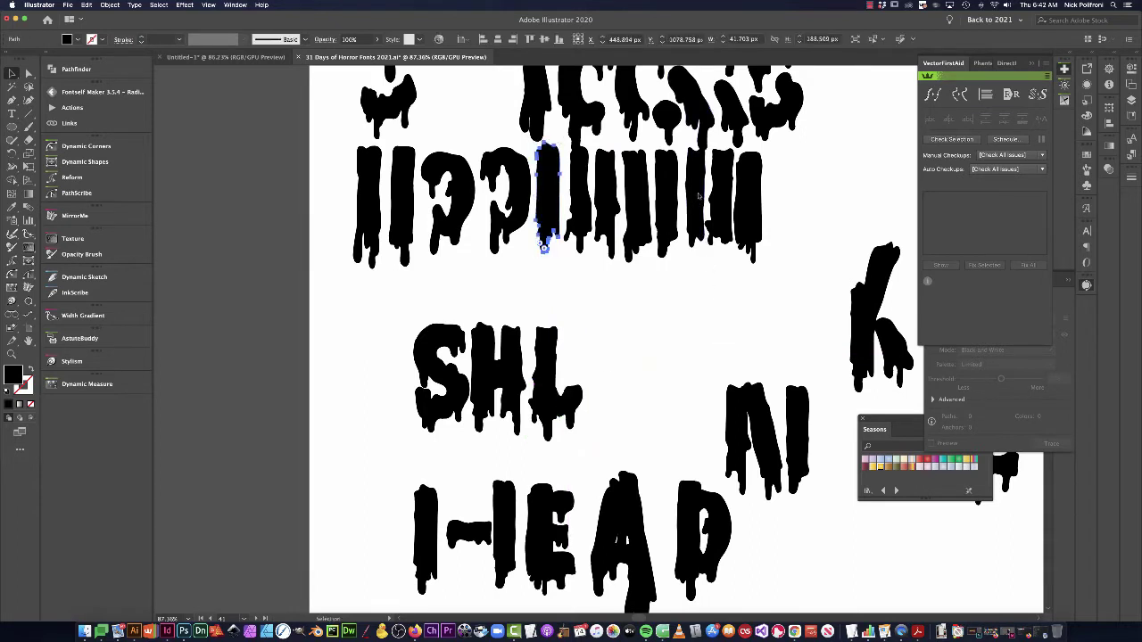
left_click_drag(700, 196, 622, 363)
key("Delete")
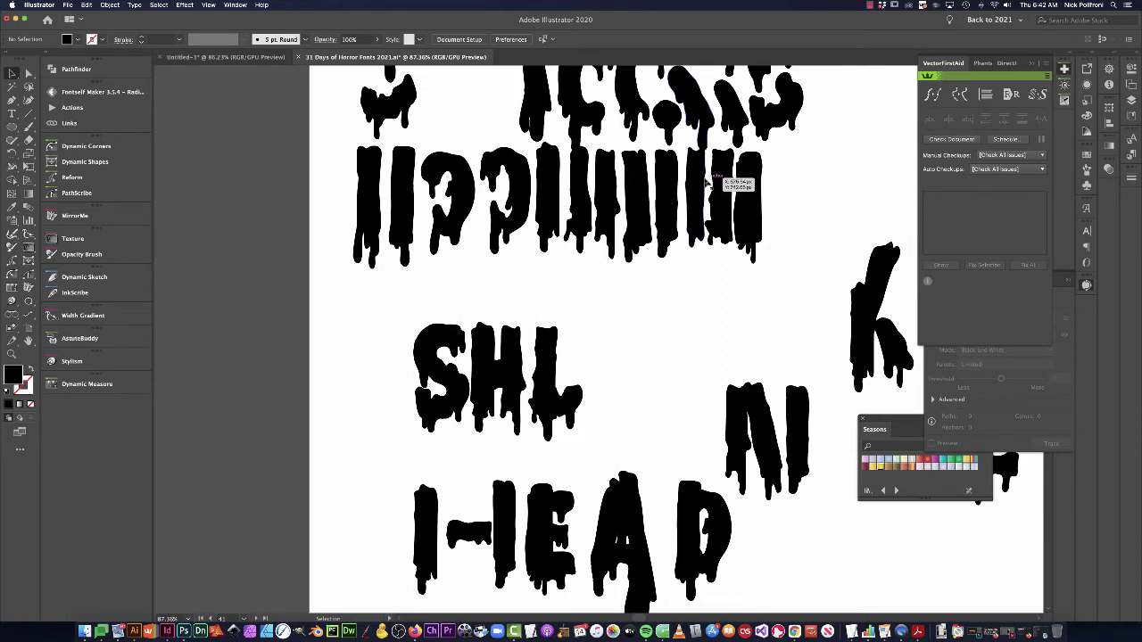
Copy the thin fourth-row stroke with its attached third-row drip as the U's second stem, and erase the connection between stem and drip.
left_click_drag(701, 182, 614, 327)
scroll(579, 357, "up", 5)
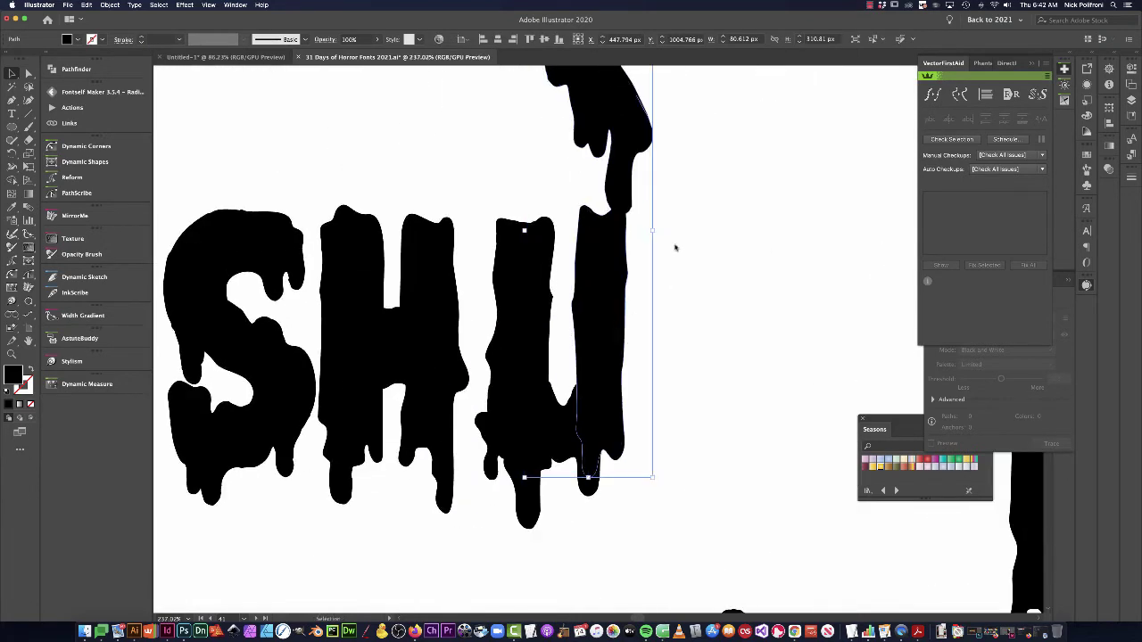
key("shift+e")
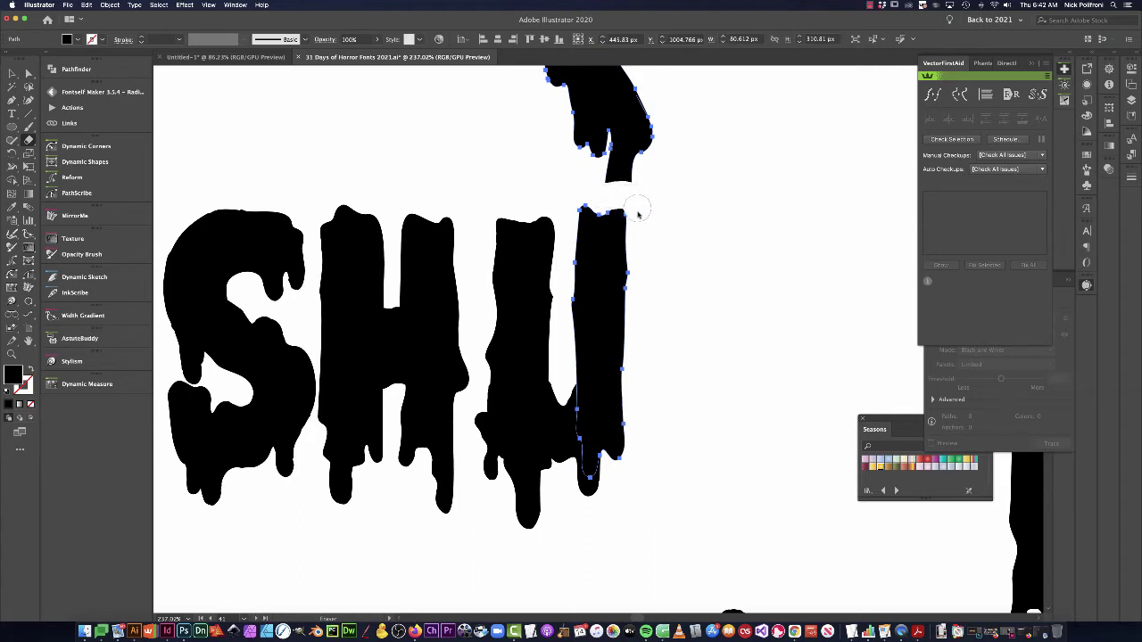
left_click(682, 203, "super")
key("a")
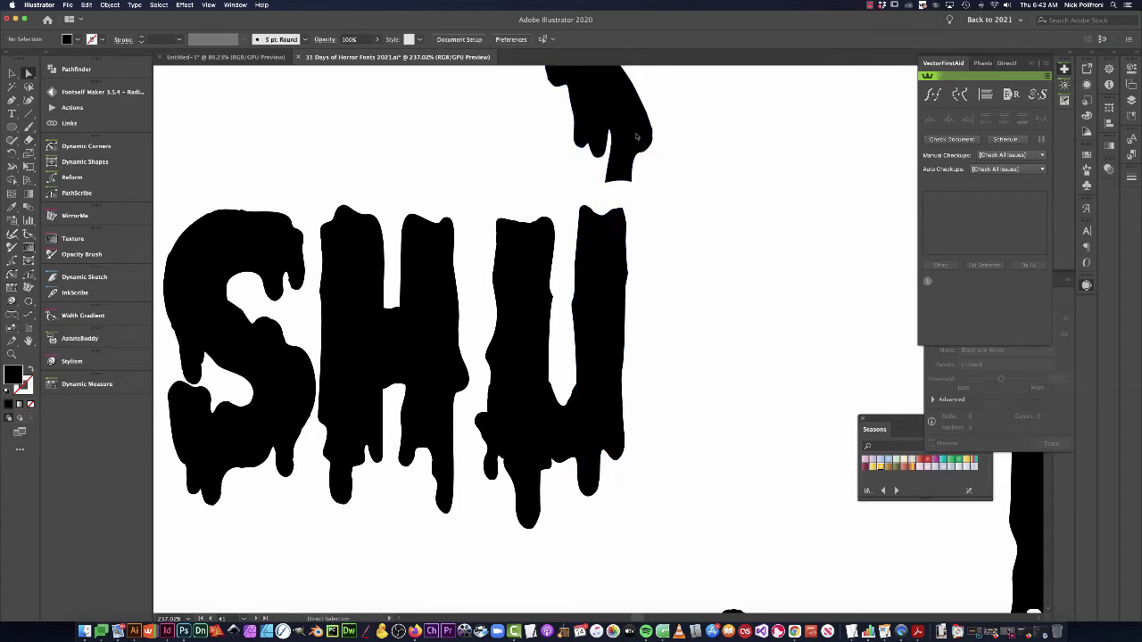
Delete the leftover drip piece above the U and smooth the upper corner of the U's second stem.
left_click(636, 137)
key("Delete")
left_click(616, 264)
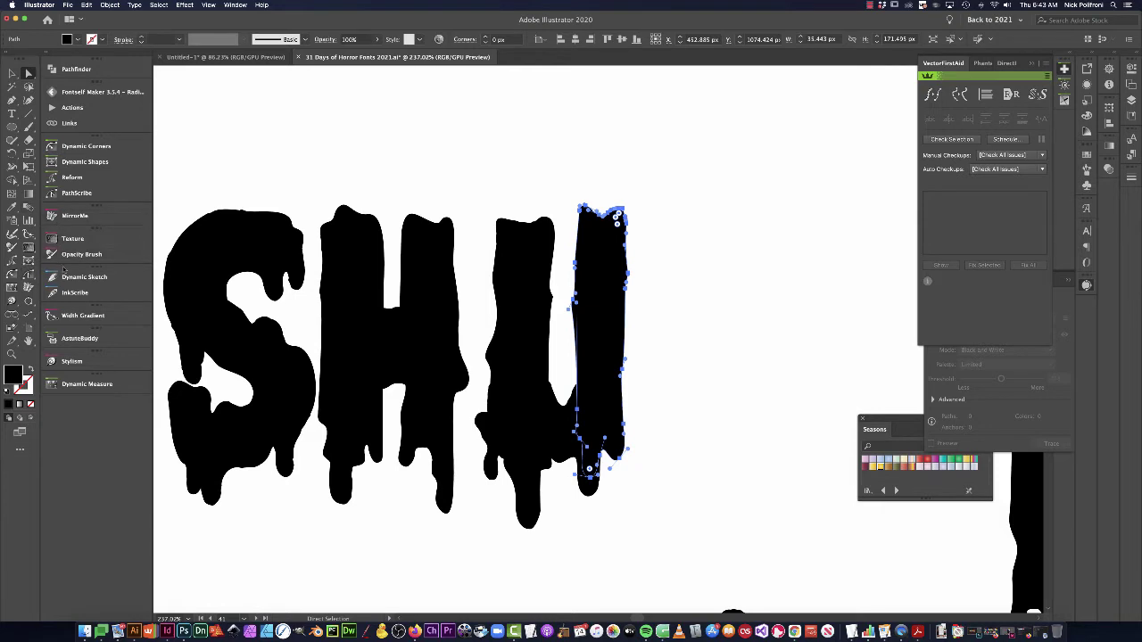
left_click(11, 140)
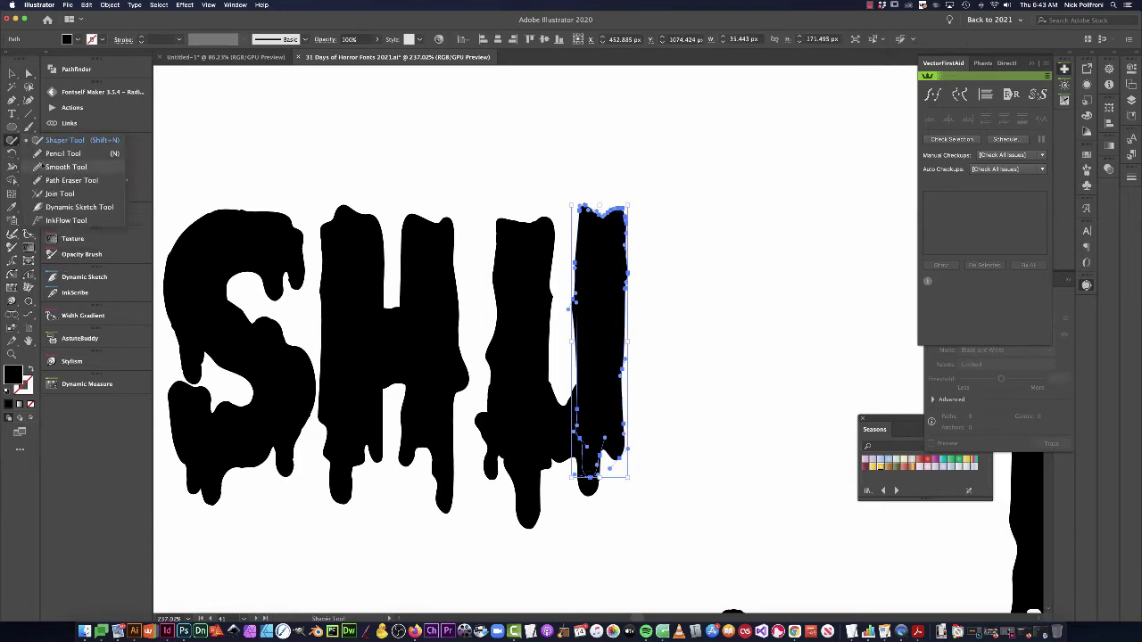
left_click(66, 167)
left_click(610, 208)
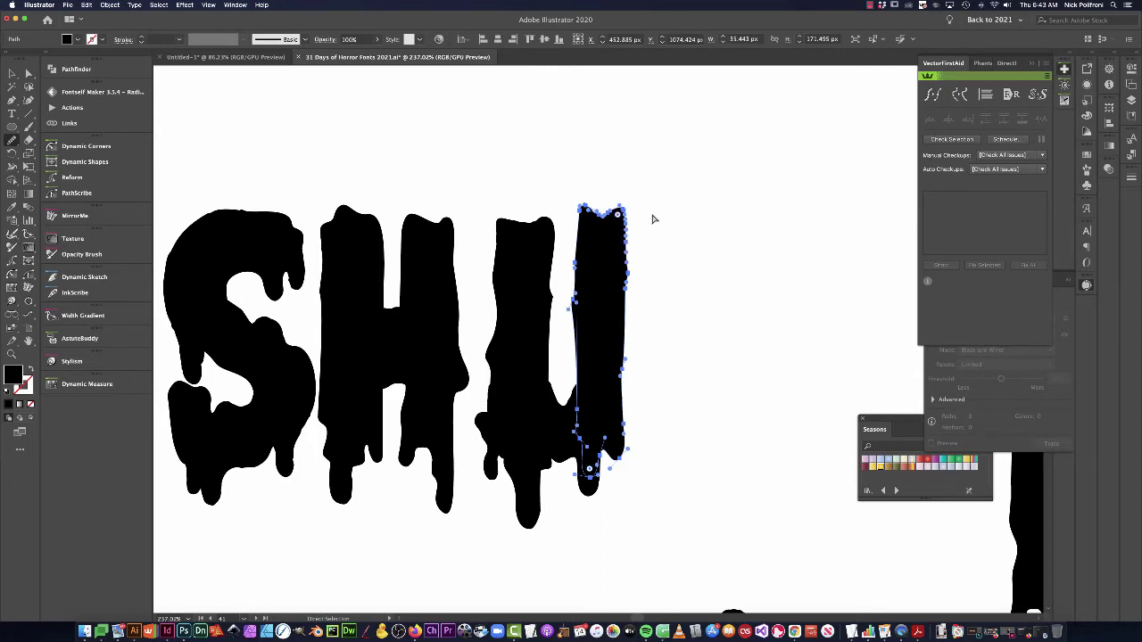
left_click(654, 208, "super")
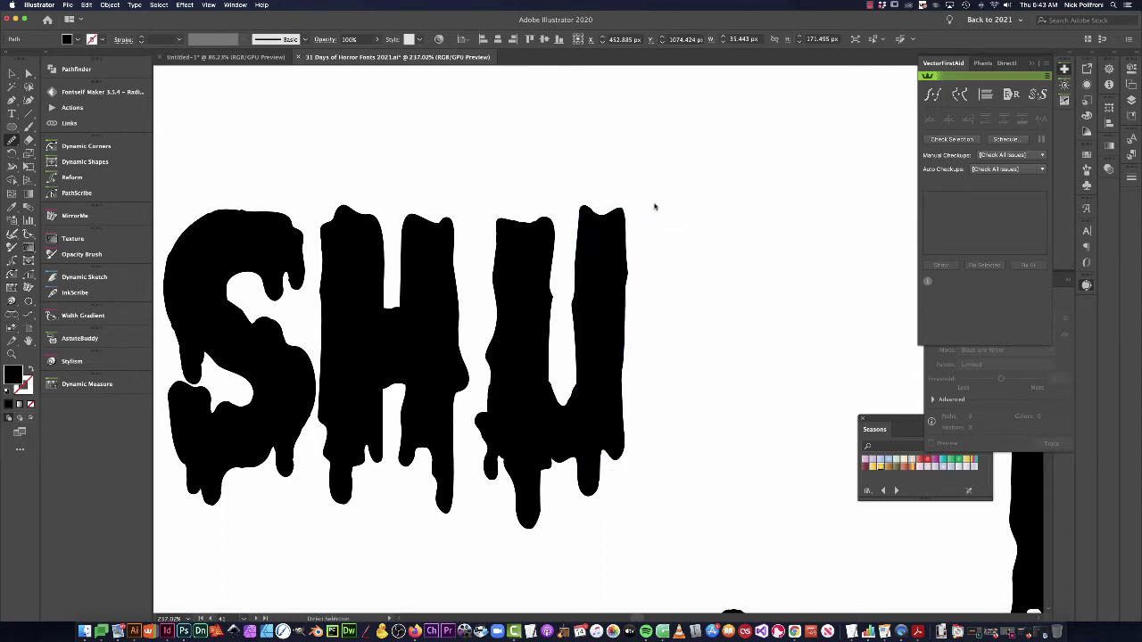
Erase the side drip and the lower end of the U's first stem.
key("v")
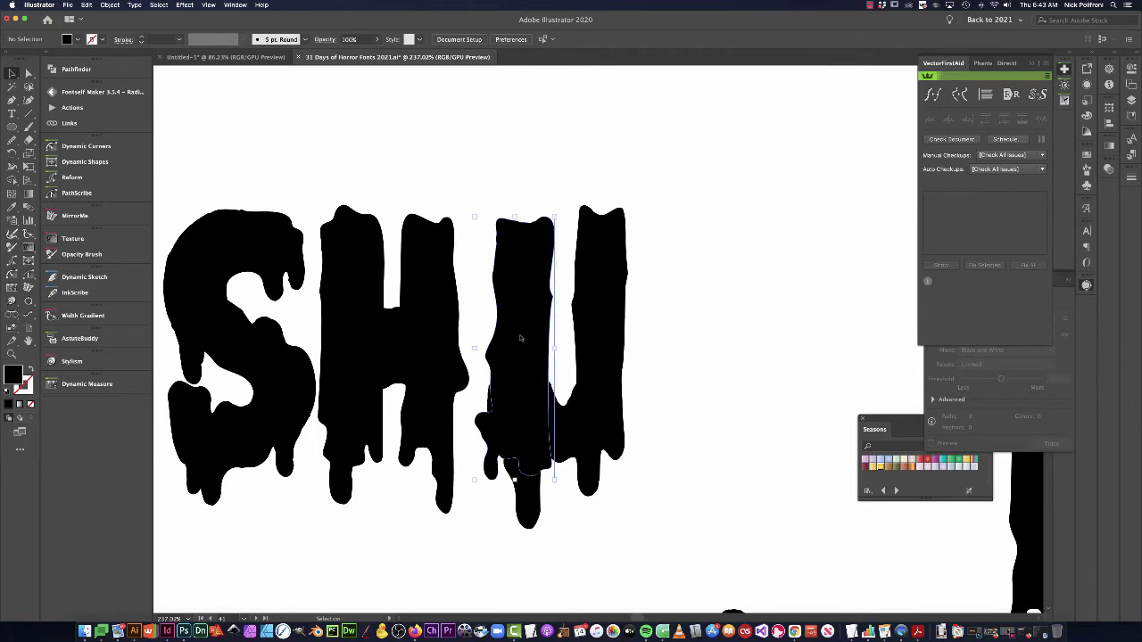
left_click(521, 343)
left_click_drag(478, 413, 512, 467)
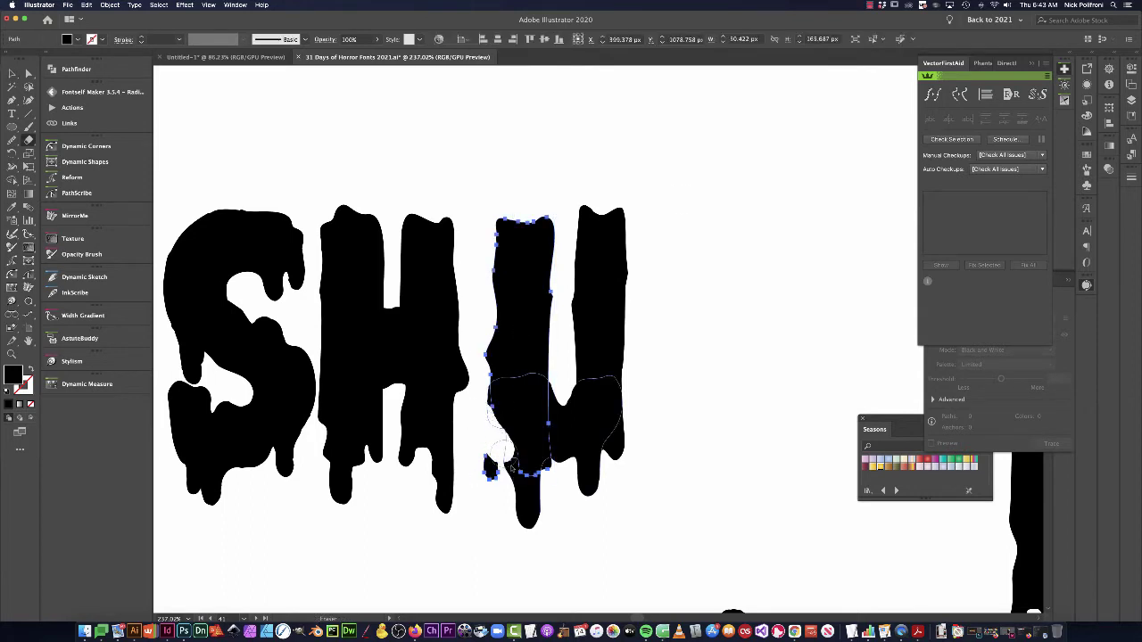
key("super+z")
left_click(716, 386, "super")
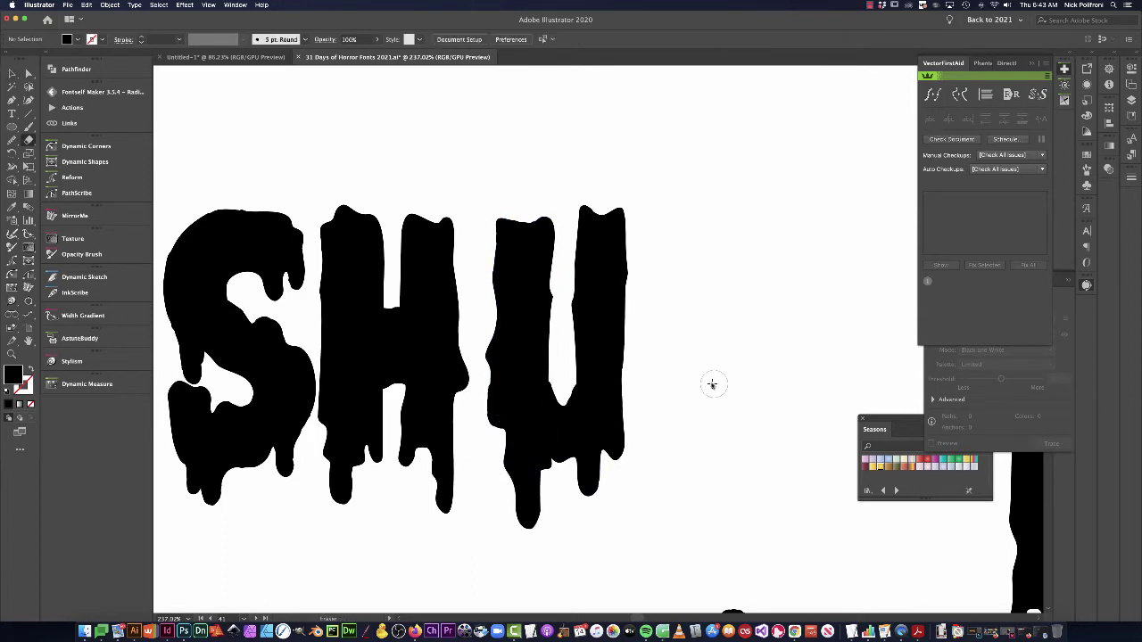
mouse_move(539, 412)
left_mouse_down()
mouse_move(539, 464)
mouse_move(521, 477)
mouse_move(534, 445)
left_mouse_up()
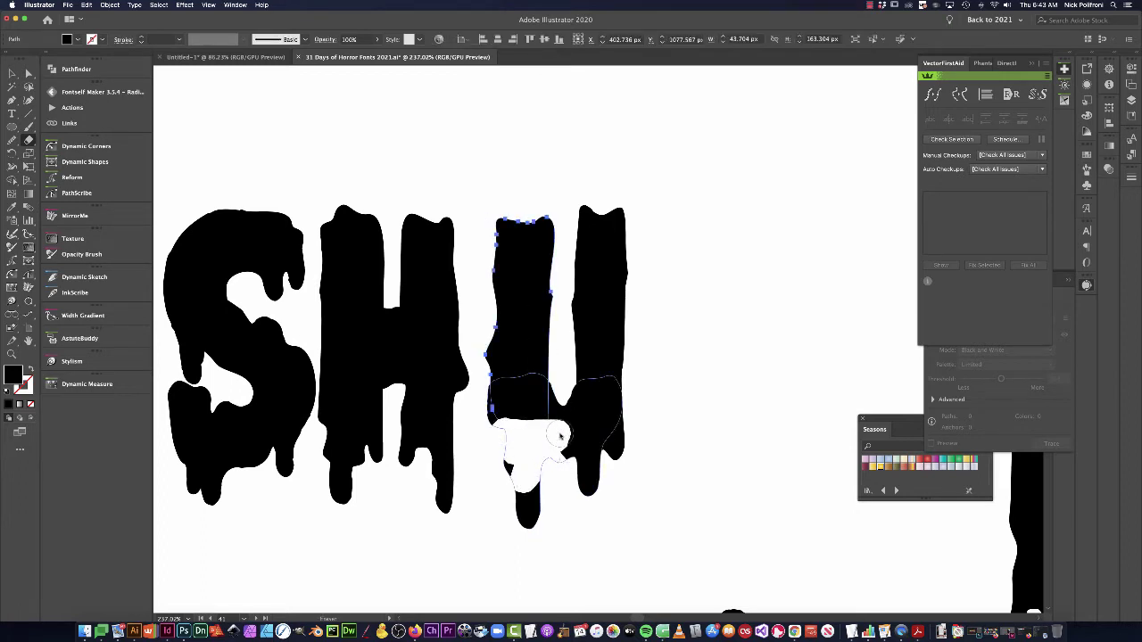
key("super+z")
Smooth the outer corner of the U's drip base and widen the U's first stem slightly.
left_click(542, 440, "super")
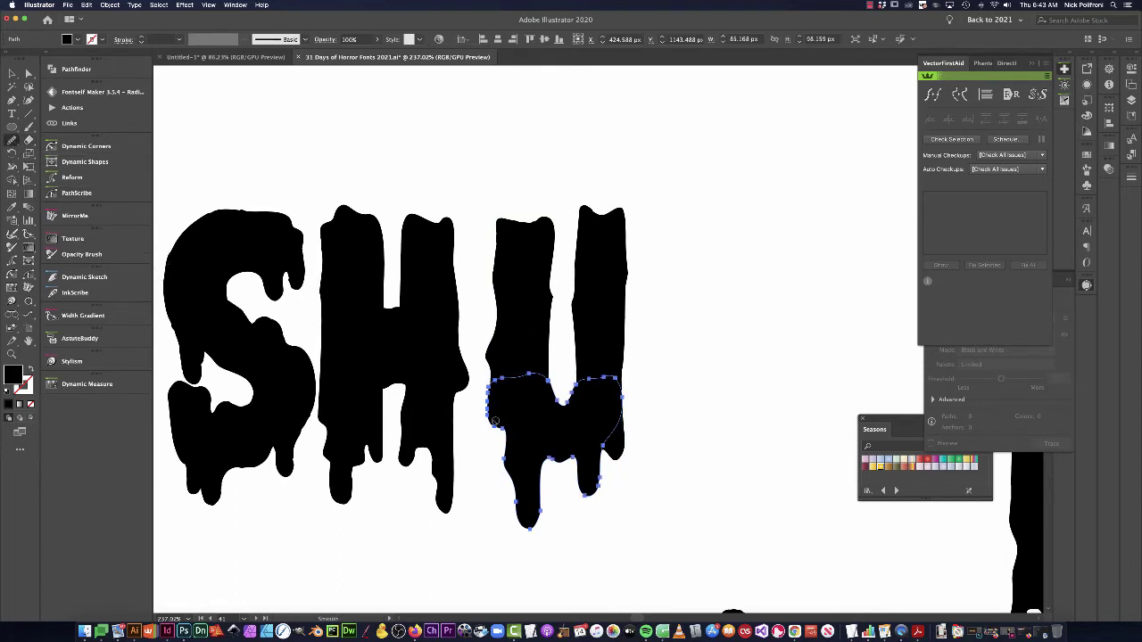
left_click(726, 334)
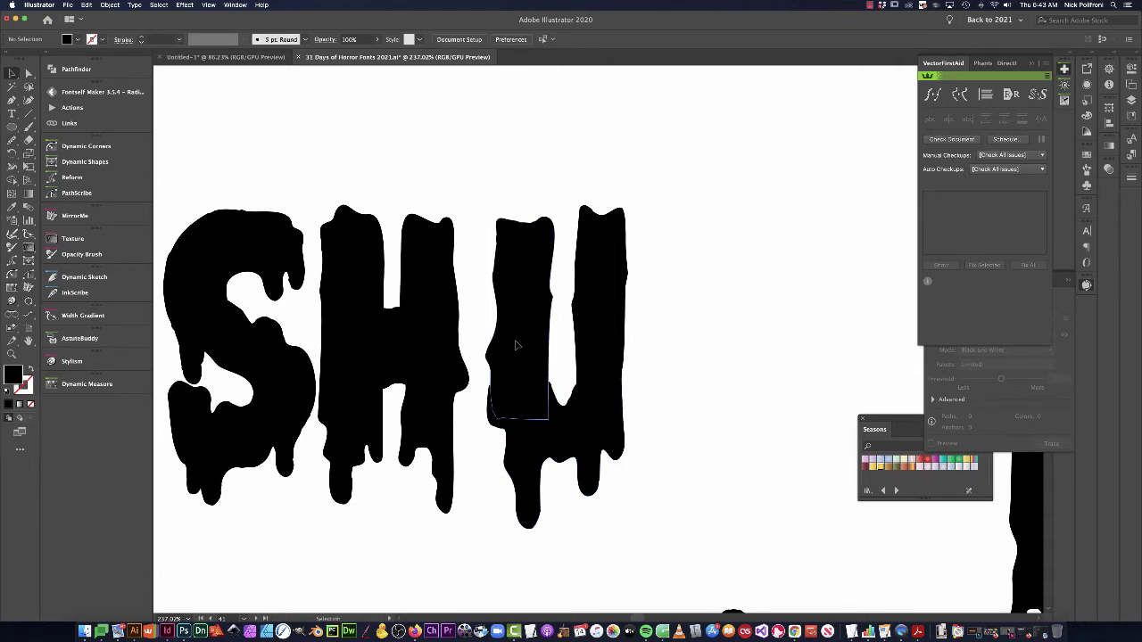
left_click(549, 340)
left_click_drag(554, 320, 561, 320)
left_click(668, 318)
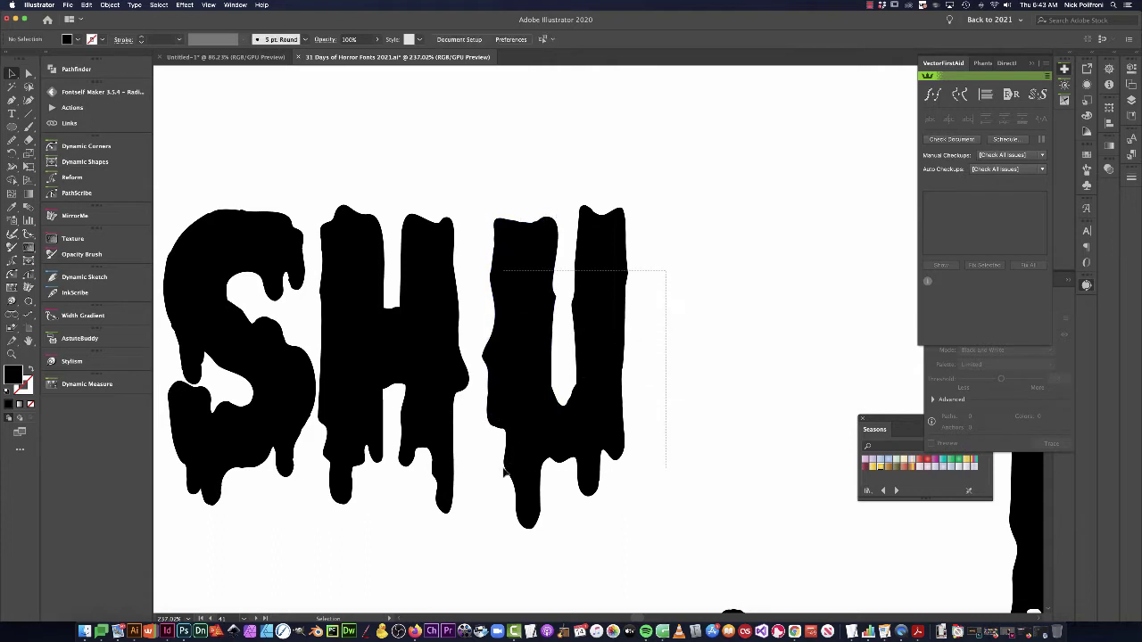
Select all pieces of the U and move the letter slightly closer to the H.
left_click(504, 473)
left_click(688, 474)
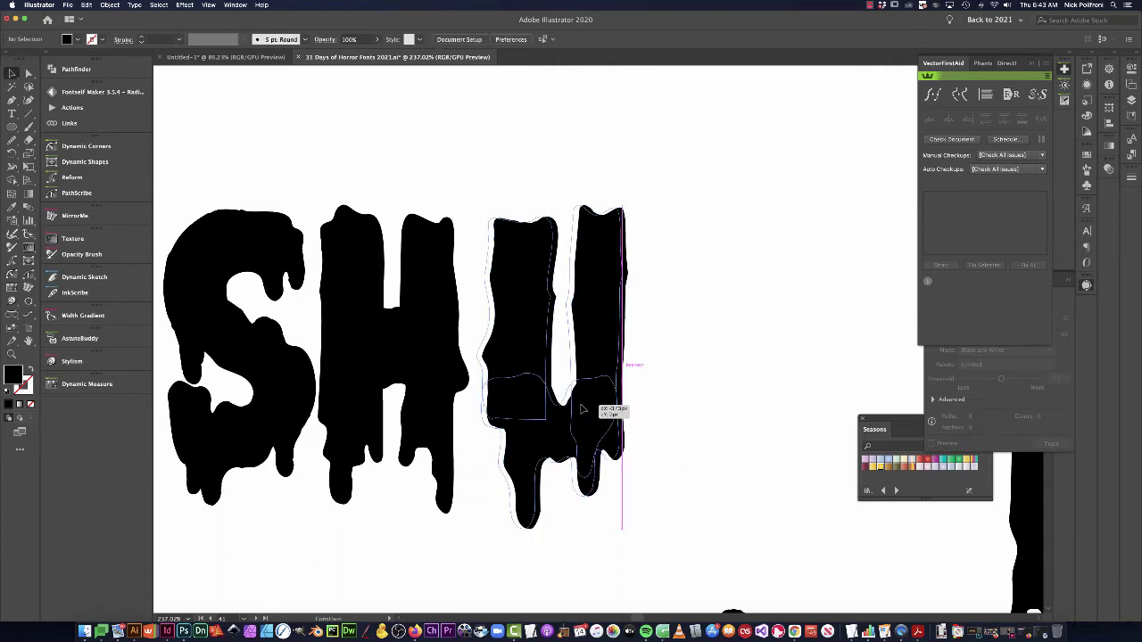
left_click_drag(581, 410, 578, 410)
left_click(726, 467)
left_click_drag(727, 467, 573, 450)
Move the loose N's pieces from the right of the artboard beside the U and rotate them slightly.
left_click_drag(772, 466, 554, 376)
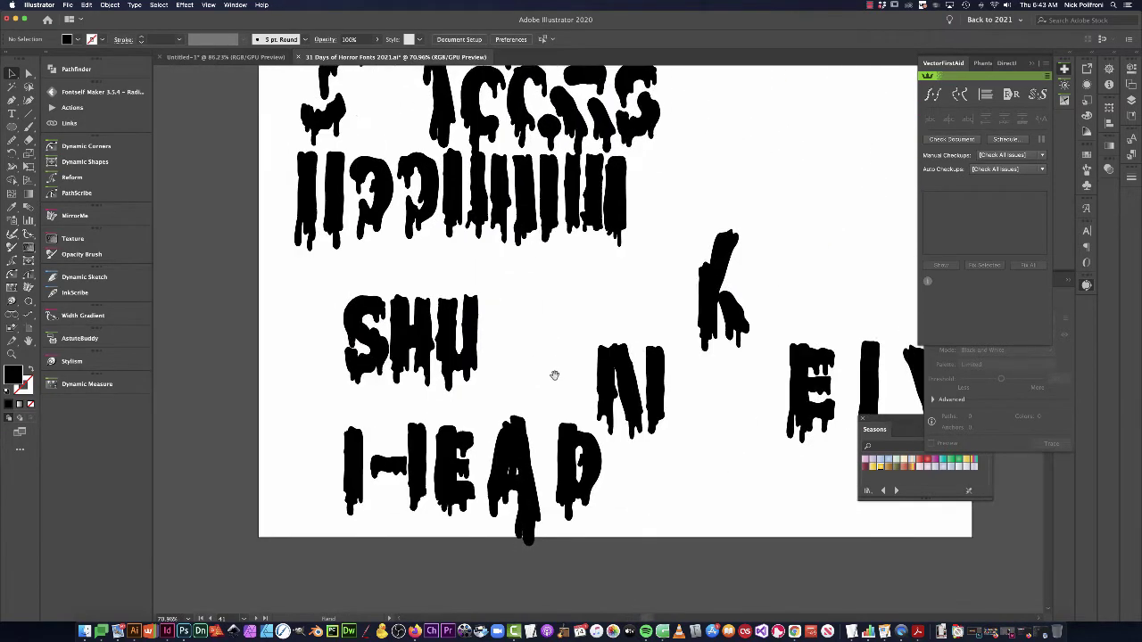
left_click_drag(663, 406, 541, 350)
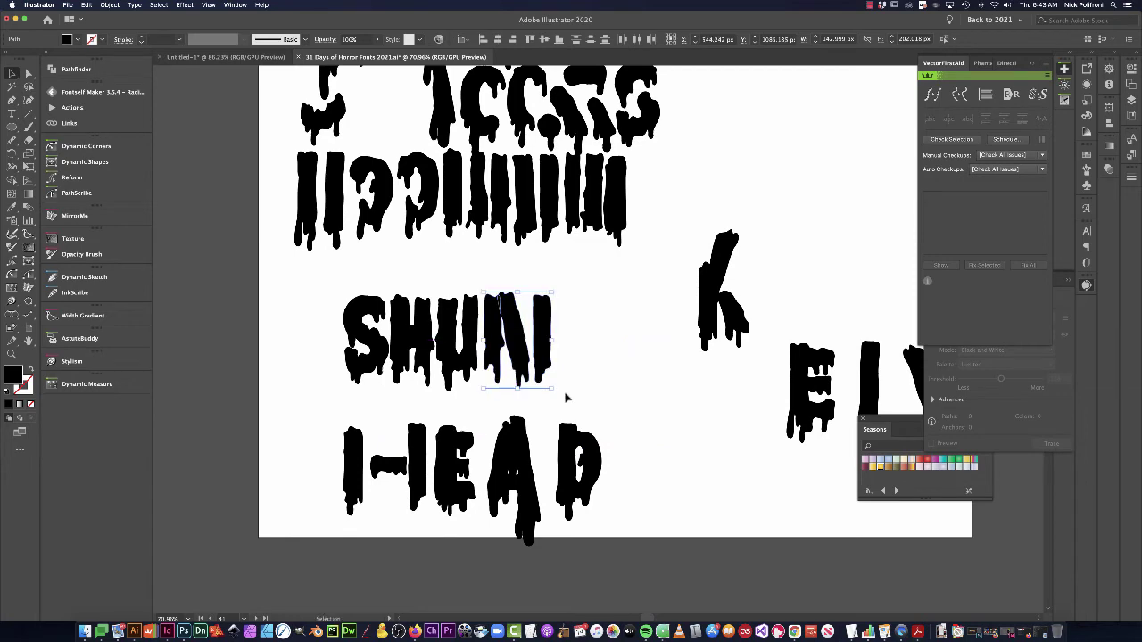
key("ctrl+plus")
key("r")
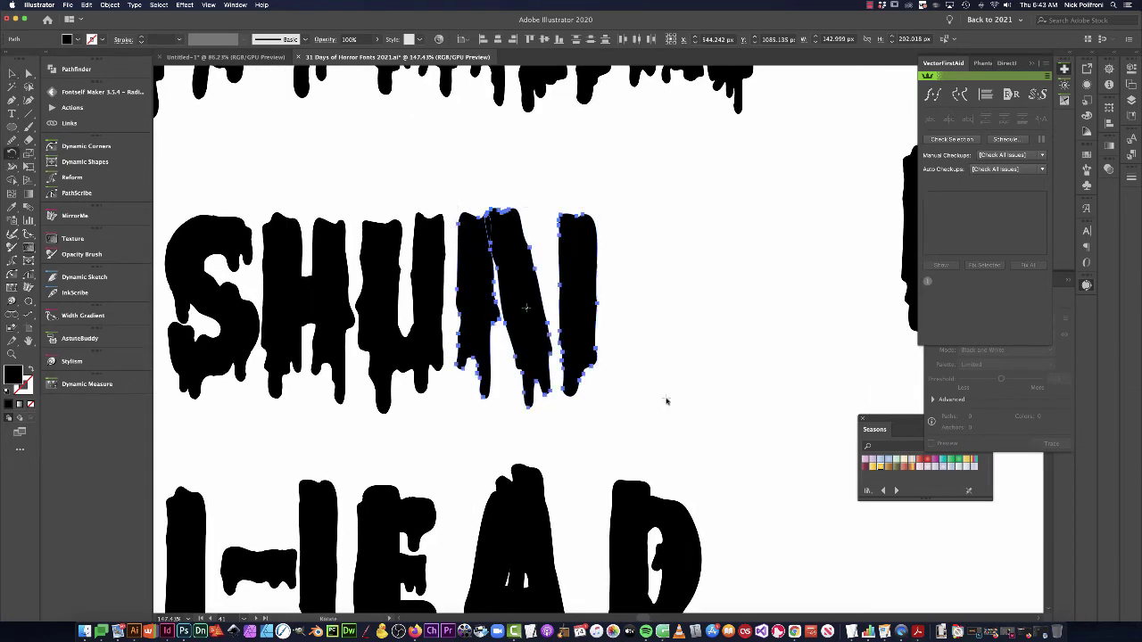
scroll(526, 307, "up", 3)
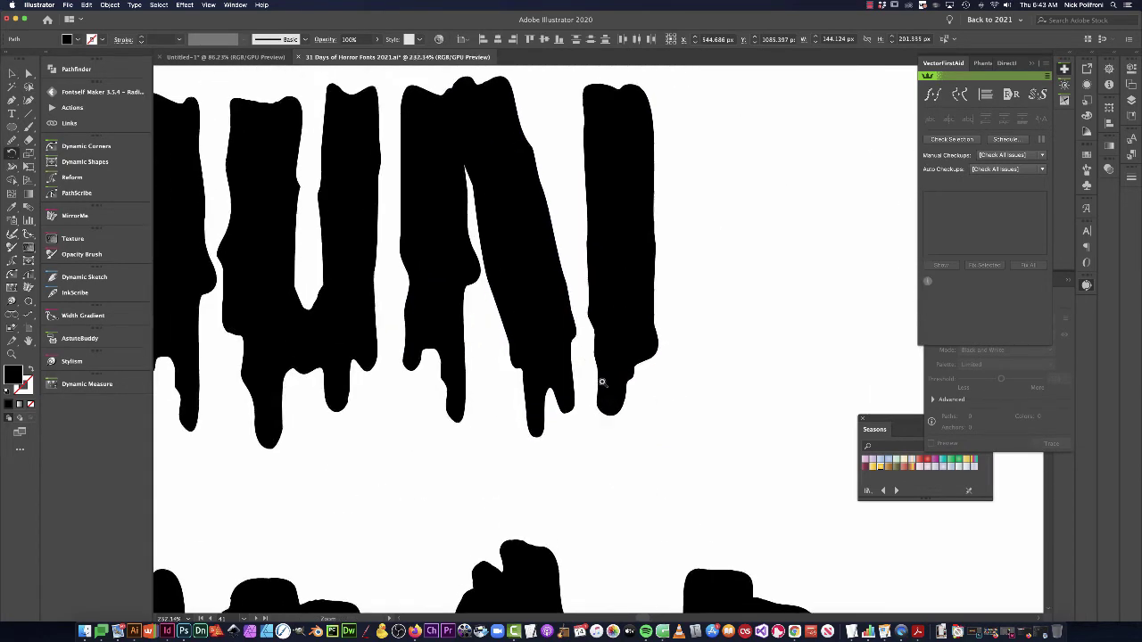
key("v")
left_click(598, 488)
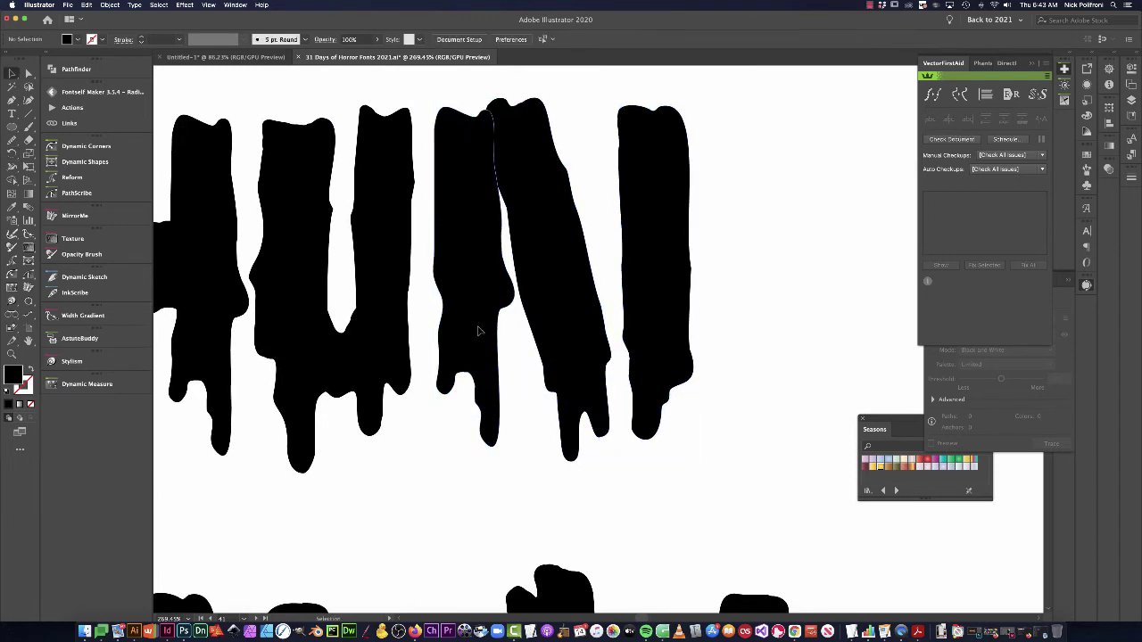
Tighten the N by moving its first stem, diagonal and second stem together until they overlap.
left_click_drag(479, 328, 472, 329)
left_click_drag(567, 306, 544, 317)
left_click_drag(665, 258, 601, 269)
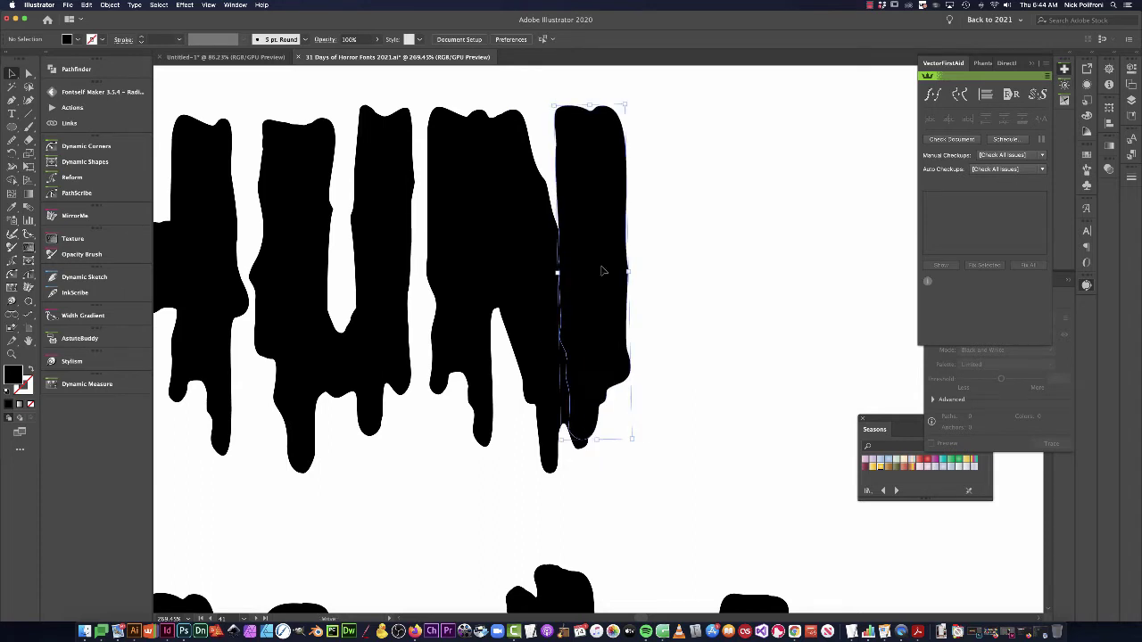
key("super+shift+a")
left_click_drag(482, 298, 446, 204)
key("a")
key("super+shift+a")
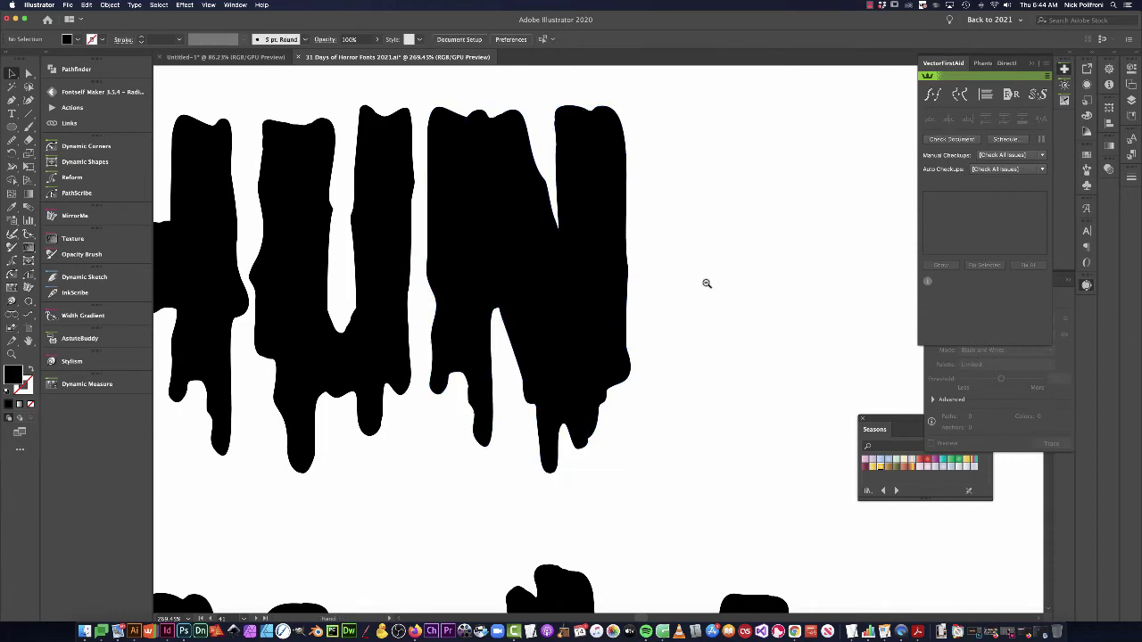
Move the K's vertical stem beside the N and rotate it slightly.
left_click_drag(778, 339, 585, 322)
left_click_drag(847, 312, 642, 227)
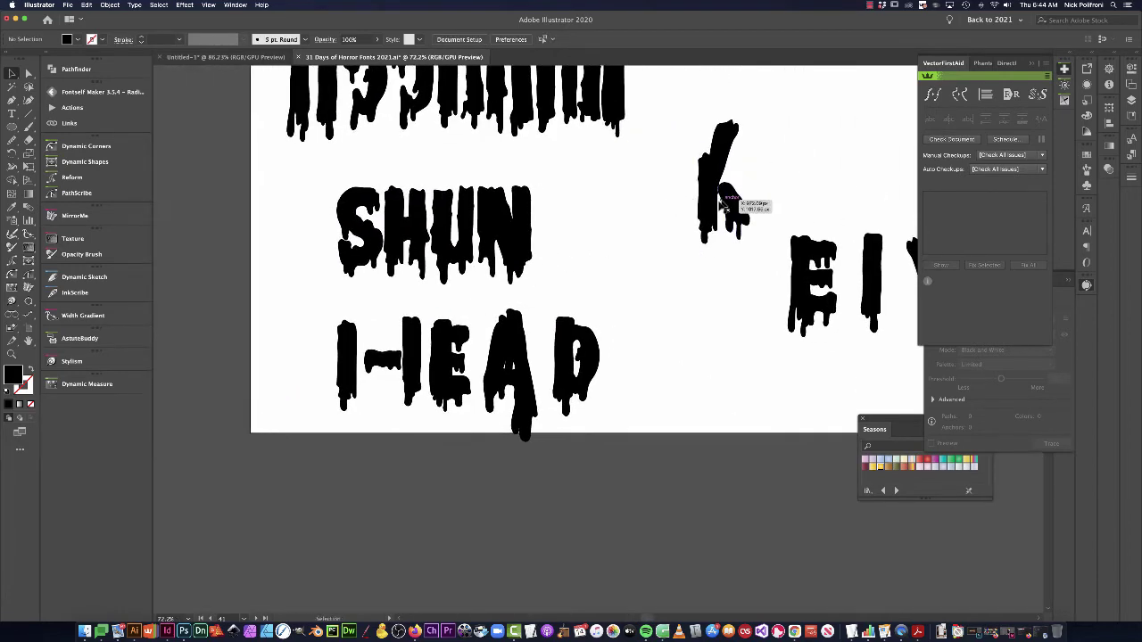
mouse_move(723, 204)
left_mouse_down()
mouse_move(560, 229)
mouse_move(544, 257)
left_mouse_up()
key("r")
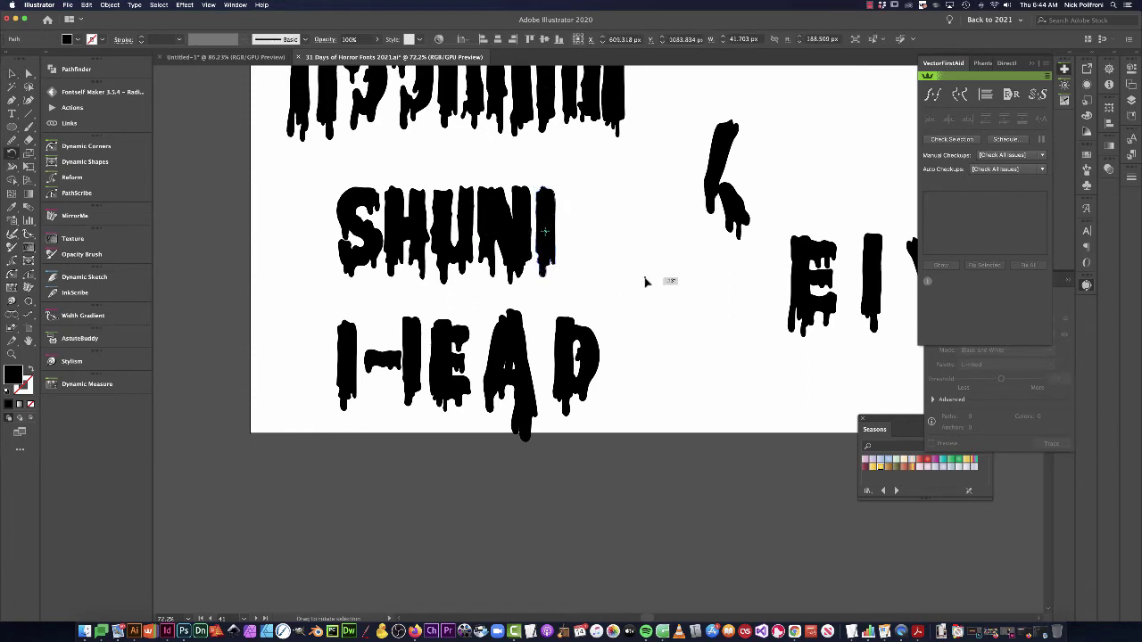
key("super+shift+a")
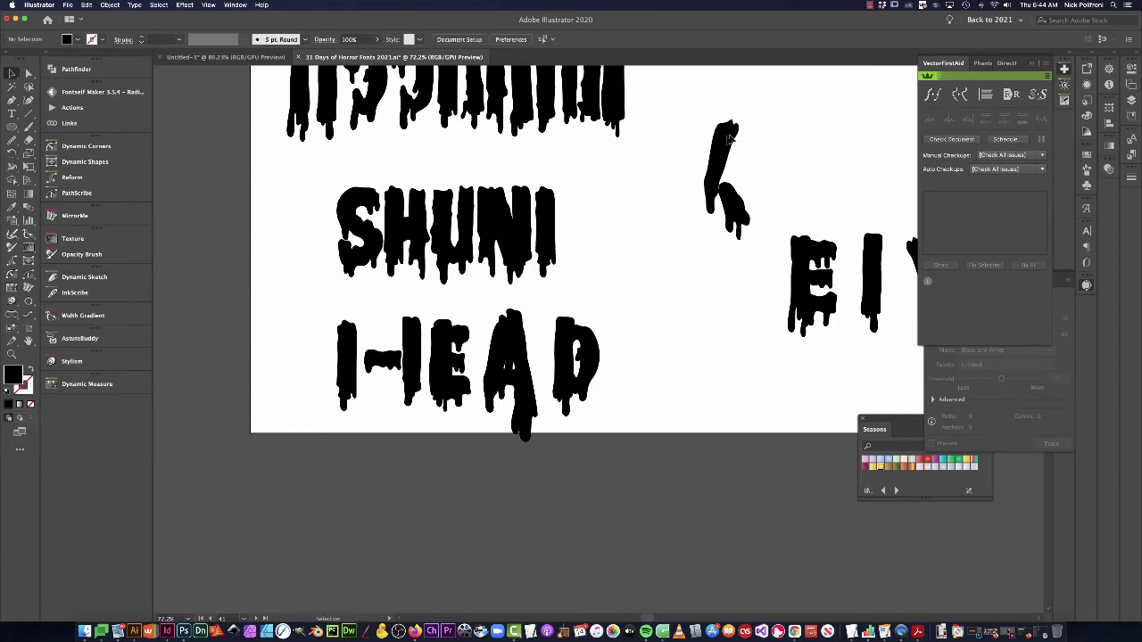
Move the K's upper arm onto its stem, rotate it clockwise and scale it down to fit the letter height.
left_click_drag(582, 184, 573, 183)
key("r")
left_click_drag(635, 210, 654, 232)
key("v")
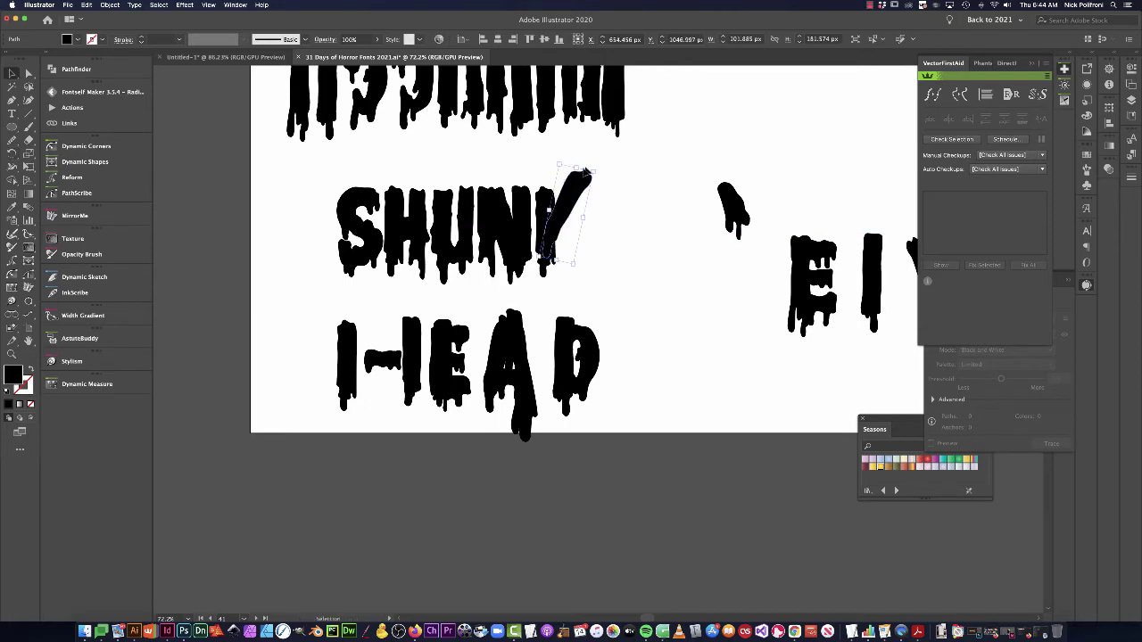
mouse_move(593, 172)
left_mouse_down()
mouse_move(589, 191)
mouse_move(632, 223)
mouse_move(583, 194)
left_mouse_up()
left_click(621, 240)
key("super+space")
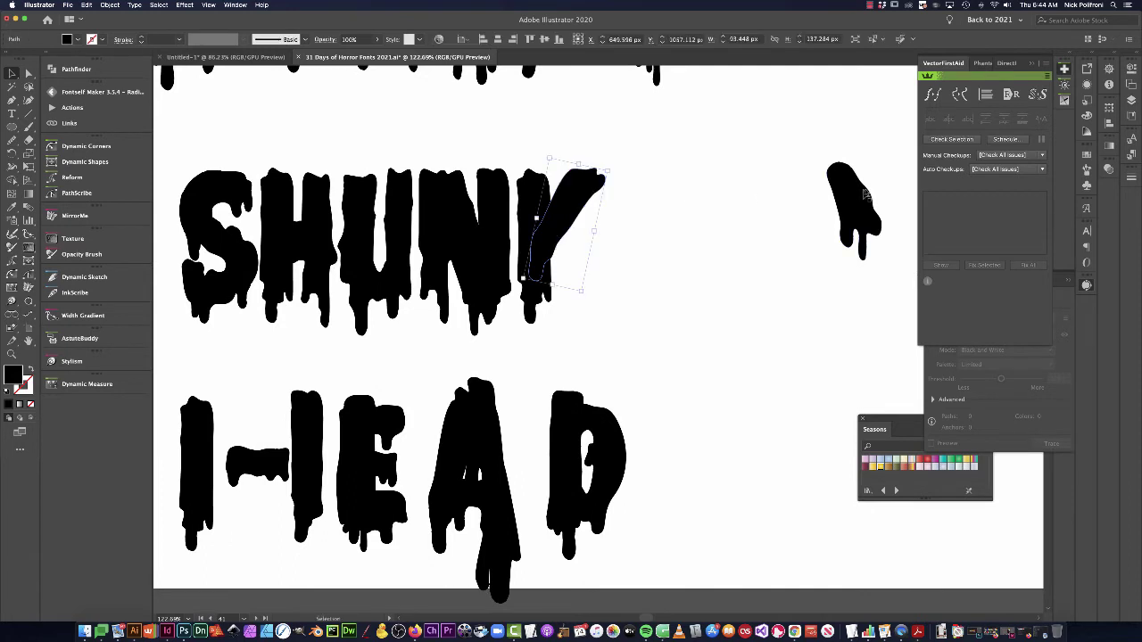
Fit the K's lower leg beneath its arm with a slight rotation, and group the K's pieces.
left_click_drag(861, 196, 586, 256)
key("r")
left_click_drag(660, 308, 660, 305)
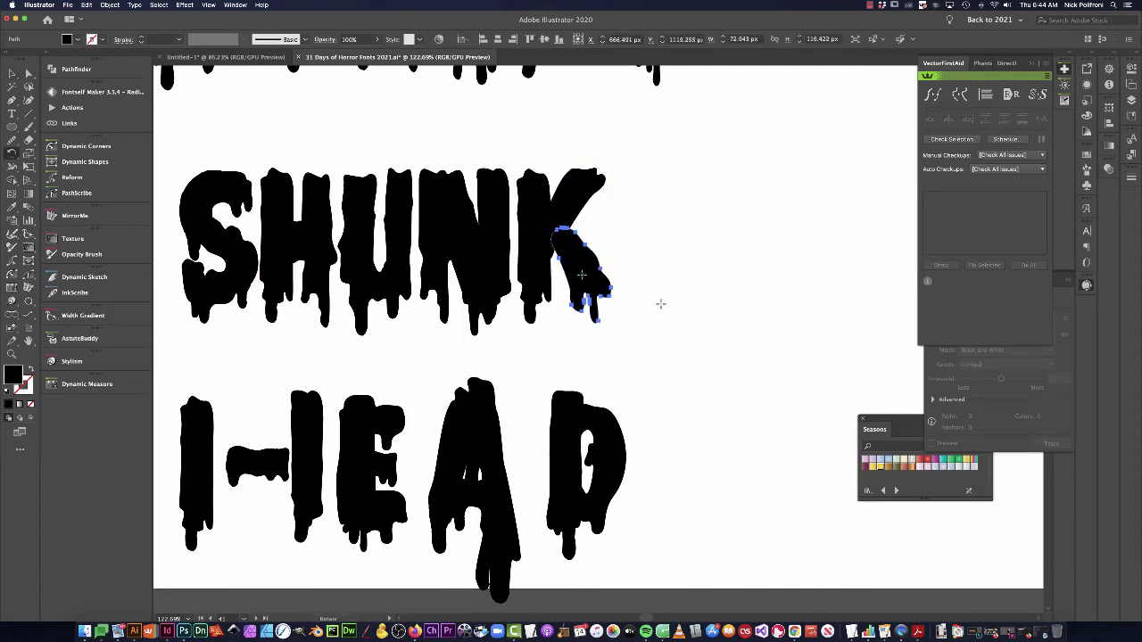
key("v")
left_click_drag(587, 276, 584, 277)
left_click(661, 276)
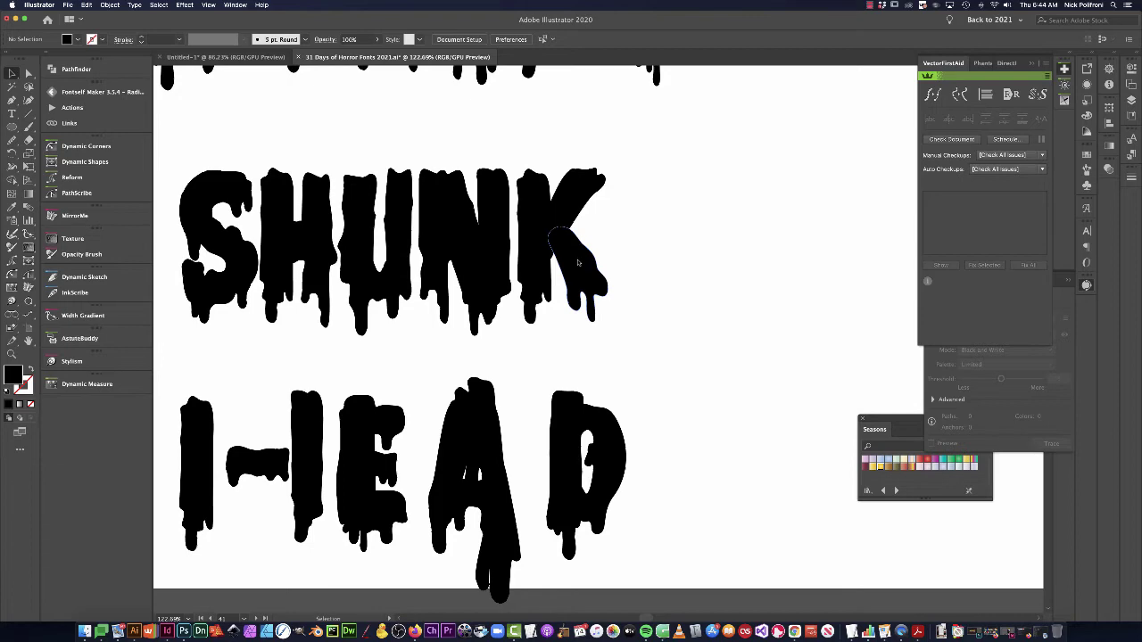
left_click(534, 189)
key("super+g")
left_click_drag(742, 327, 697, 326)
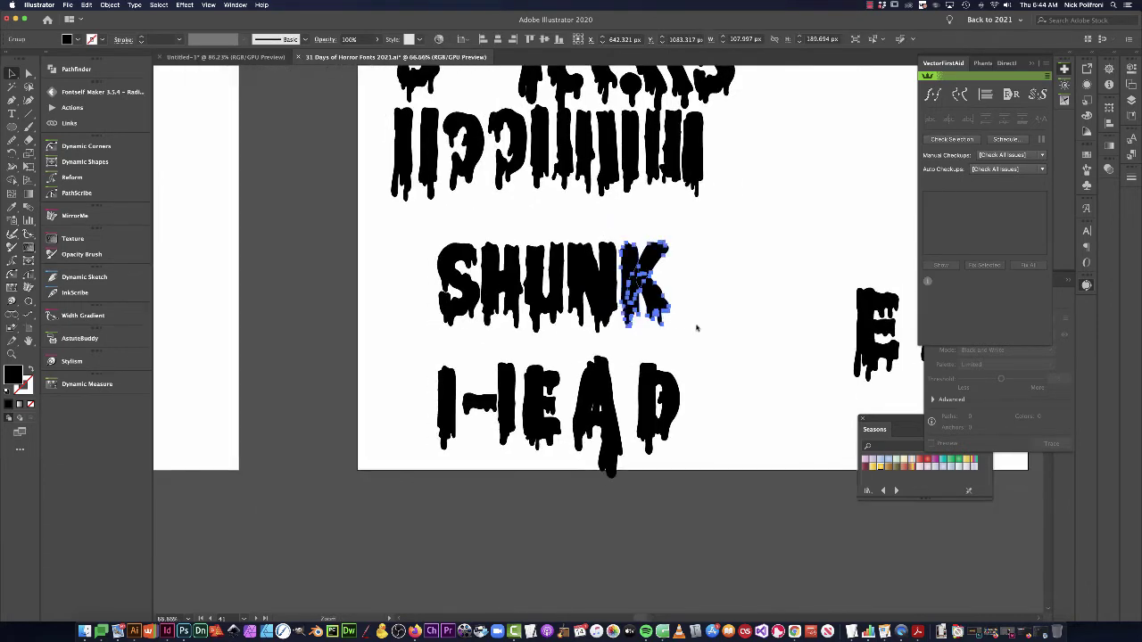
Move the loose E beside the K, and the I and V pieces beside the E to form the final N.
left_click_drag(833, 352, 723, 310)
left_click_drag(779, 337, 598, 267)
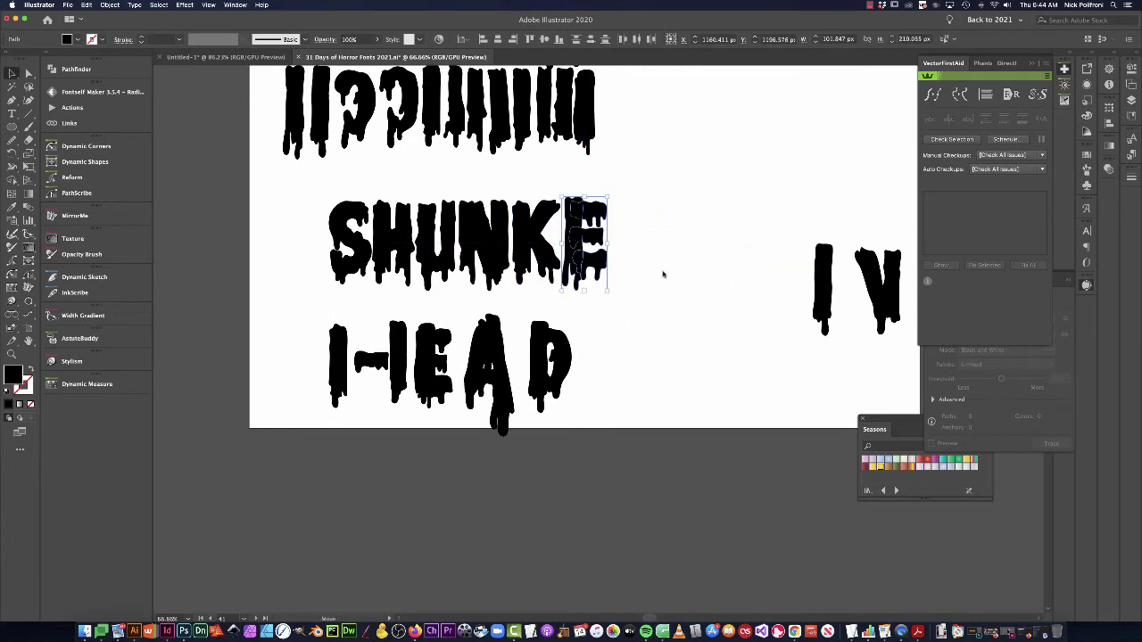
left_click(812, 294)
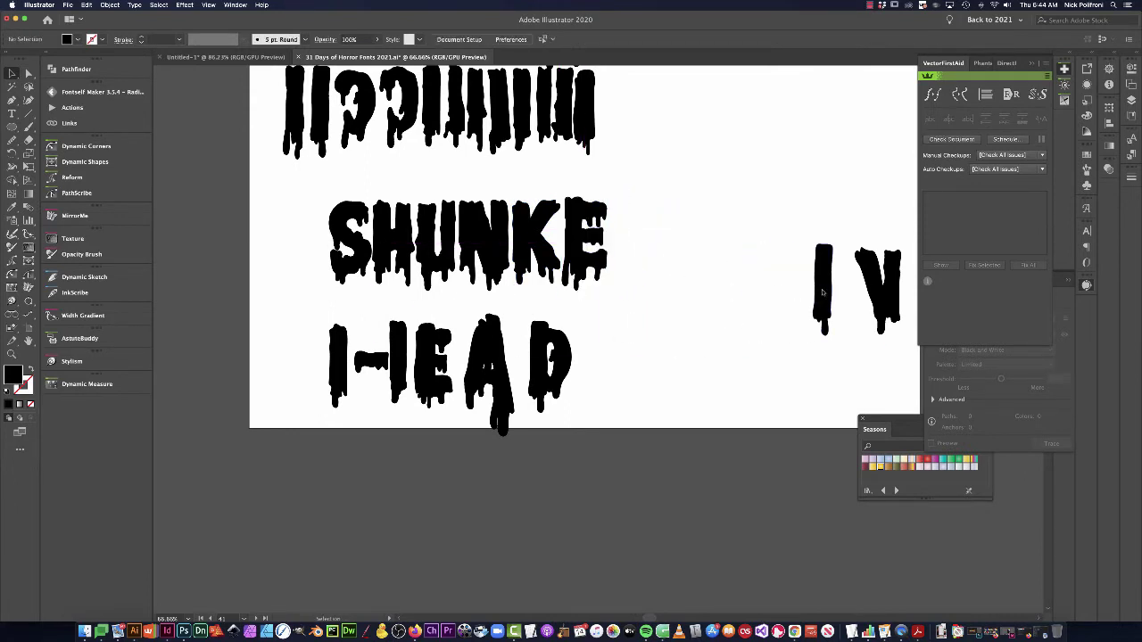
left_click_drag(822, 293, 633, 243)
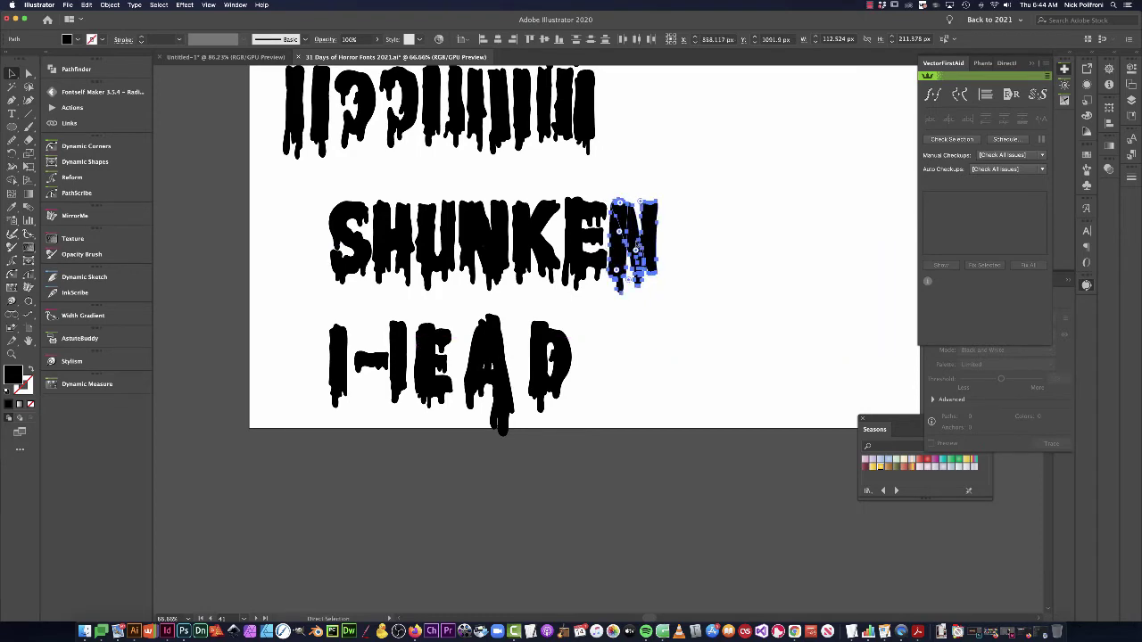
Shift the E and final N together slightly toward the K, and rotate the final N slightly.
scroll(602, 254, "up", 5)
left_click(603, 263, "shift")
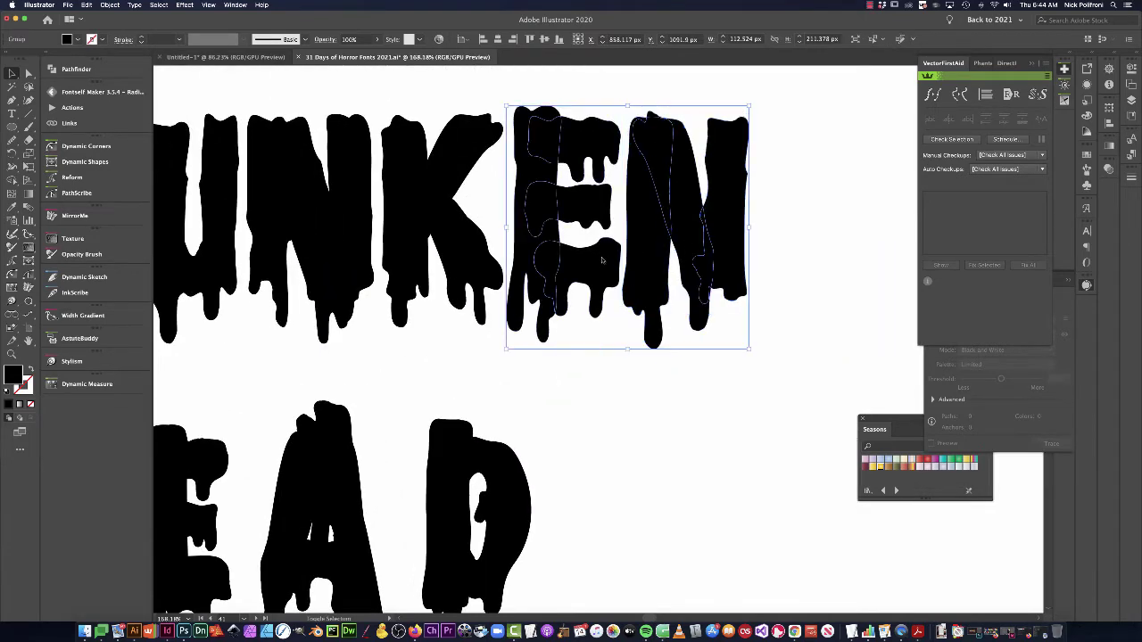
left_click_drag(603, 264, 603, 263)
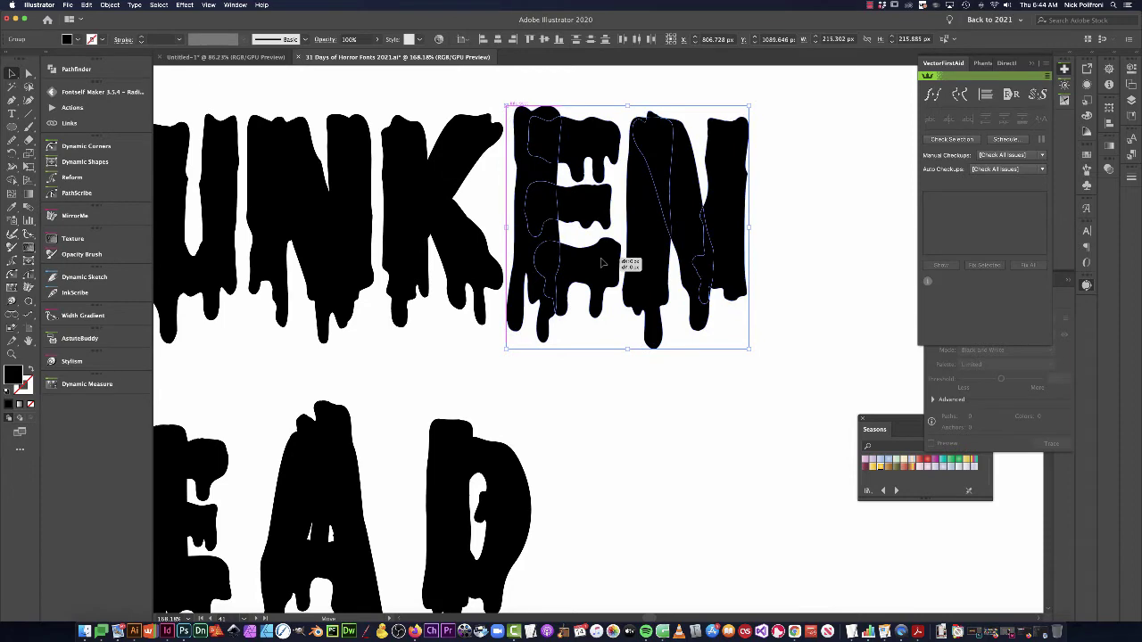
left_click(763, 237)
left_click(743, 251)
key("r")
left_click_drag(816, 271, 820, 269)
left_click(820, 272, "super")
Lower the first-line E slightly between the K and the final N.
left_click_drag(807, 318, 692, 319)
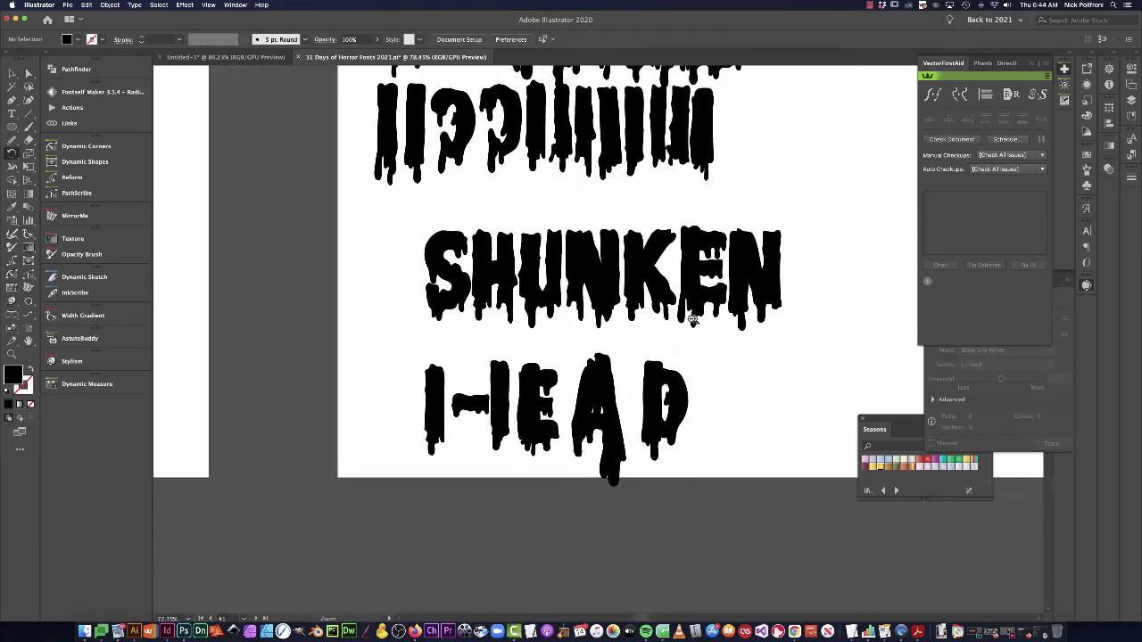
scroll(693, 319, "up", 5)
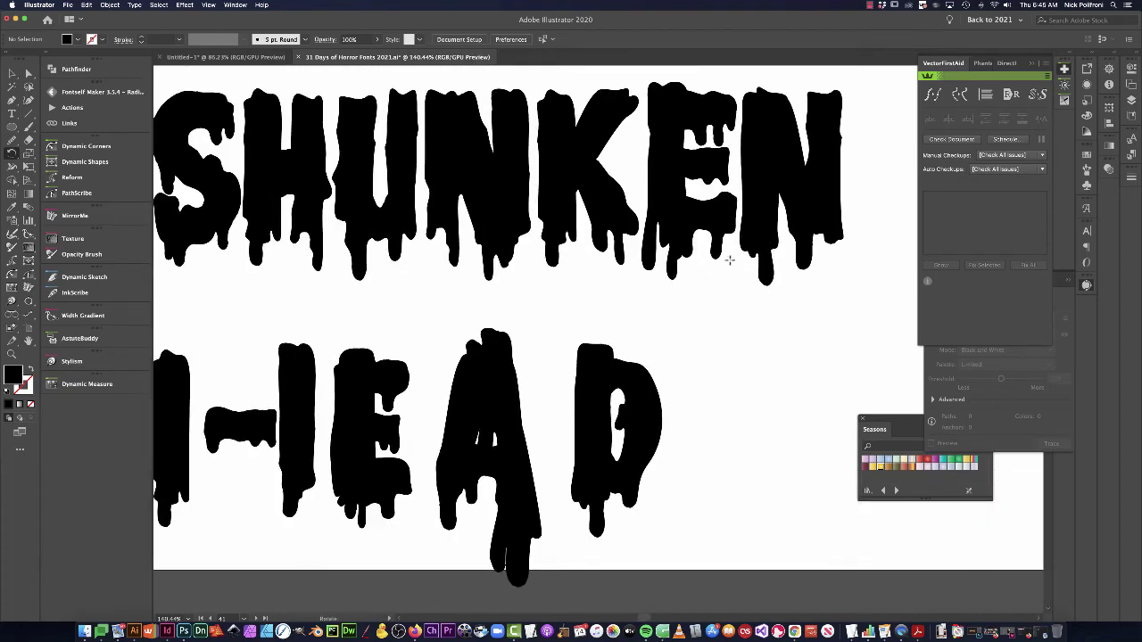
left_click(705, 214)
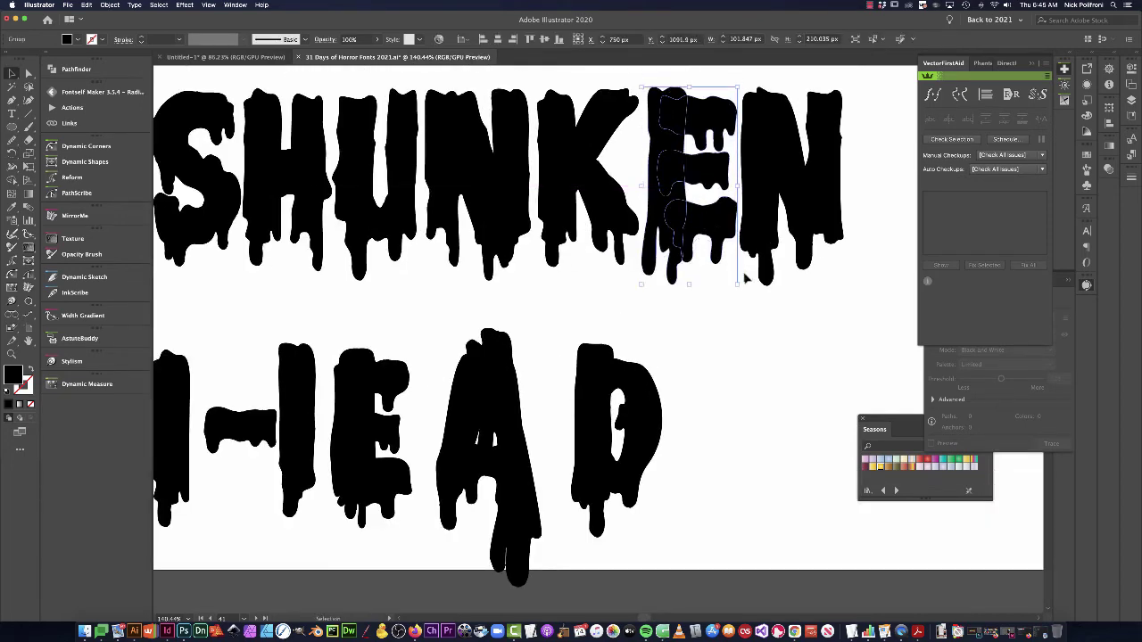
Scale the first-line E down slightly between the K and the final N.
left_click_drag(738, 284, 737, 283)
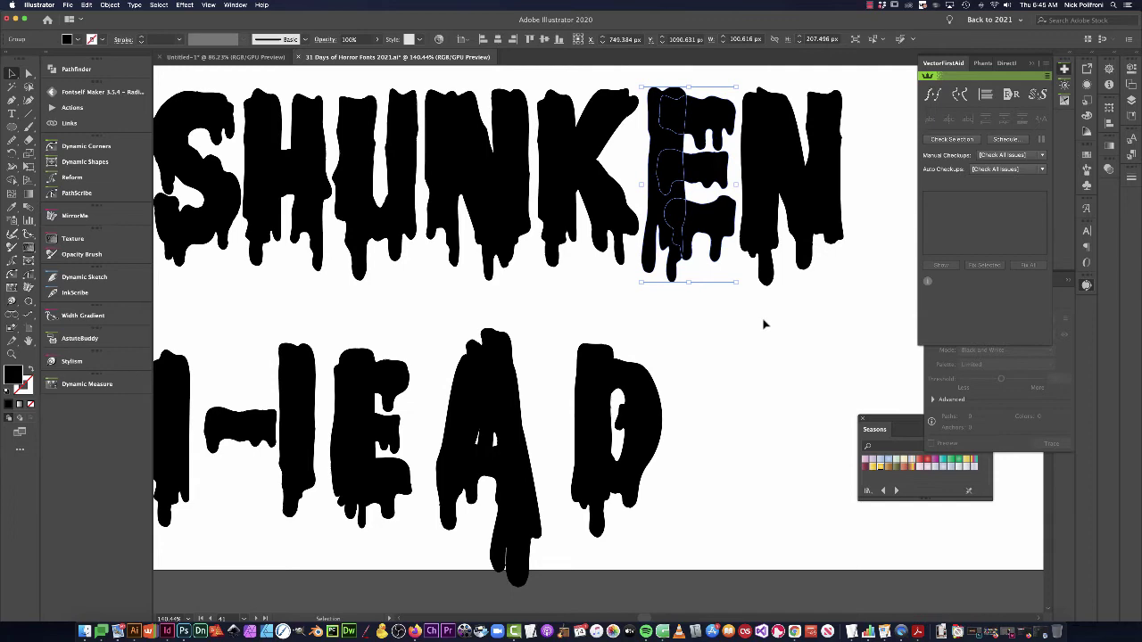
left_click(765, 324)
Close up the second-line H by bringing its crossbar and second stem in against the first stem.
left_click_drag(675, 347, 639, 347)
scroll(458, 327, "up", 5)
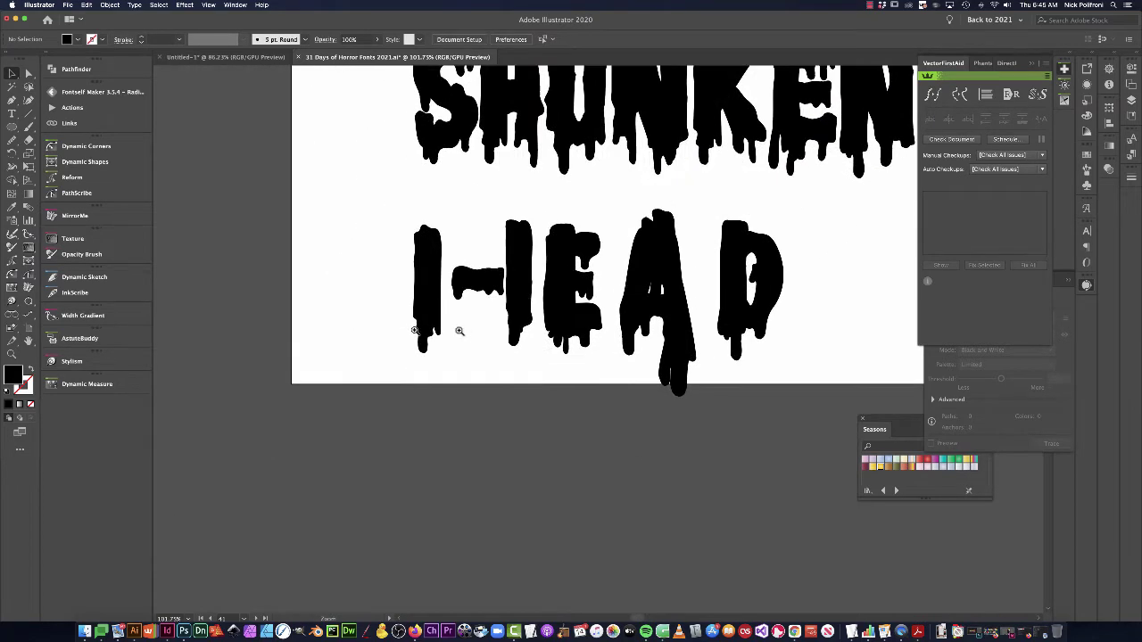
left_click_drag(503, 305, 522, 304)
left_click_drag(627, 288, 599, 291)
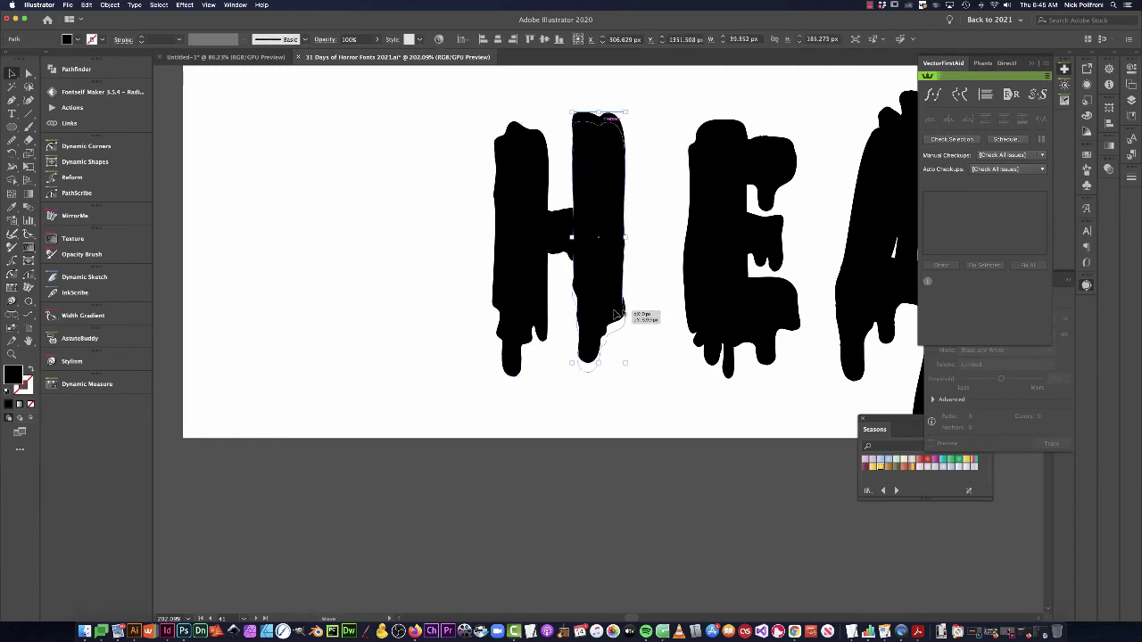
Move the second-line E beside the H, and shift its three arms further into its stem.
left_click(727, 274)
left_click_drag(724, 274, 676, 271)
left_click_drag(746, 342, 737, 307)
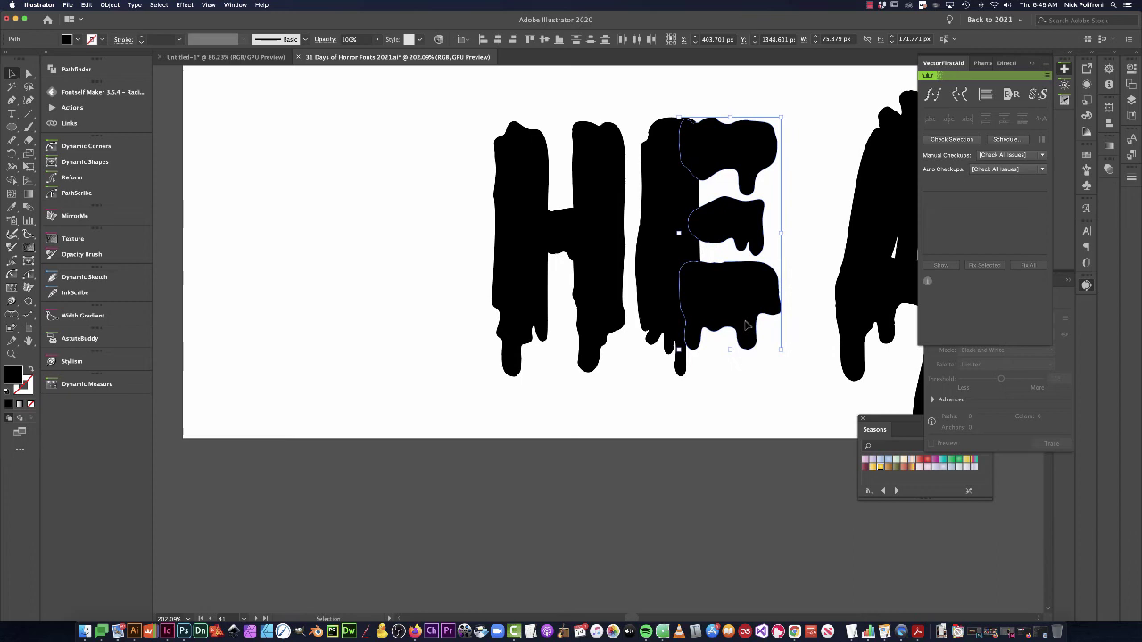
left_click_drag(746, 325, 726, 326)
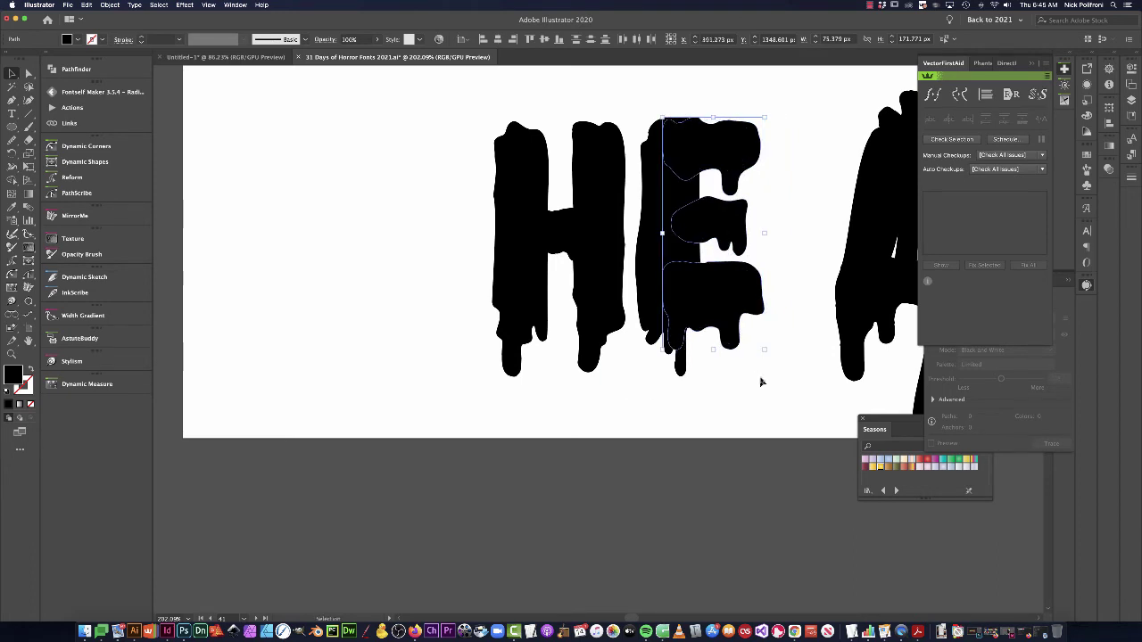
left_click(773, 377)
Shift the A's outer leg slightly toward the E, and raise the A's crossbar a little.
scroll(713, 353, "right", 5)
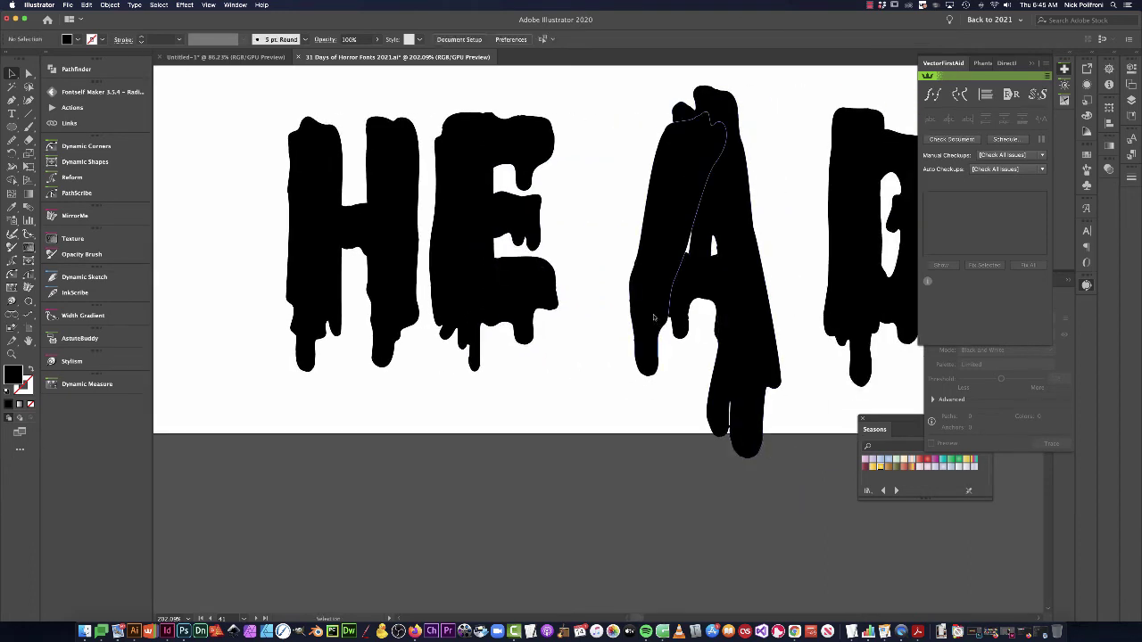
left_click(653, 315)
mouse_move(653, 315)
left_mouse_down()
mouse_move(614, 317)
mouse_move(648, 290)
left_mouse_up()
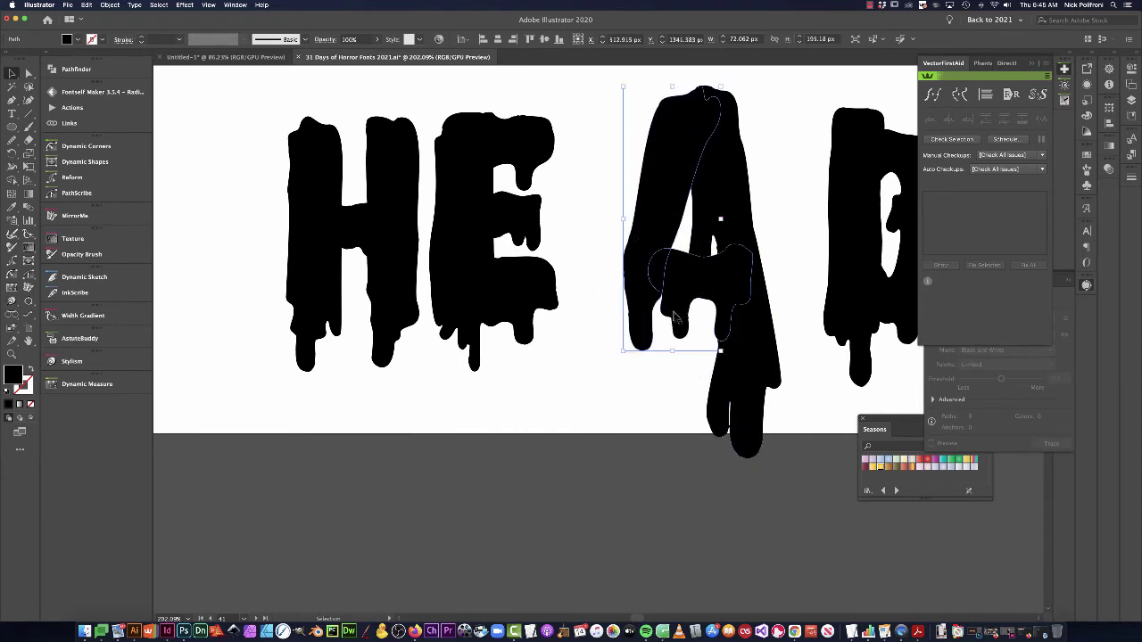
left_click(700, 308)
left_click(770, 242)
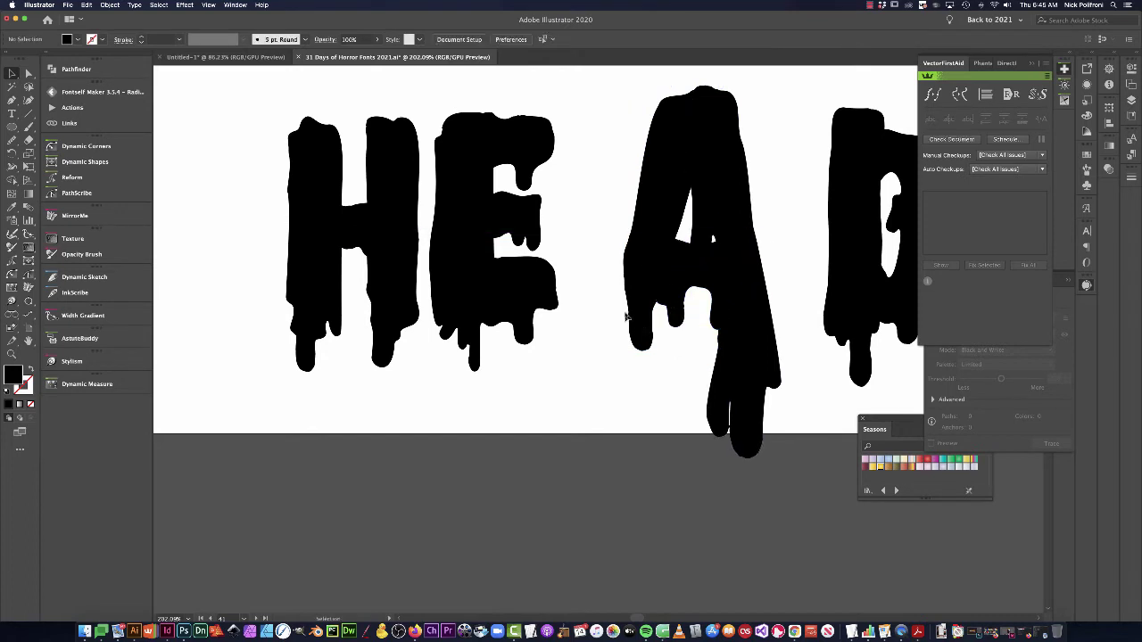
left_click_drag(644, 315, 644, 344)
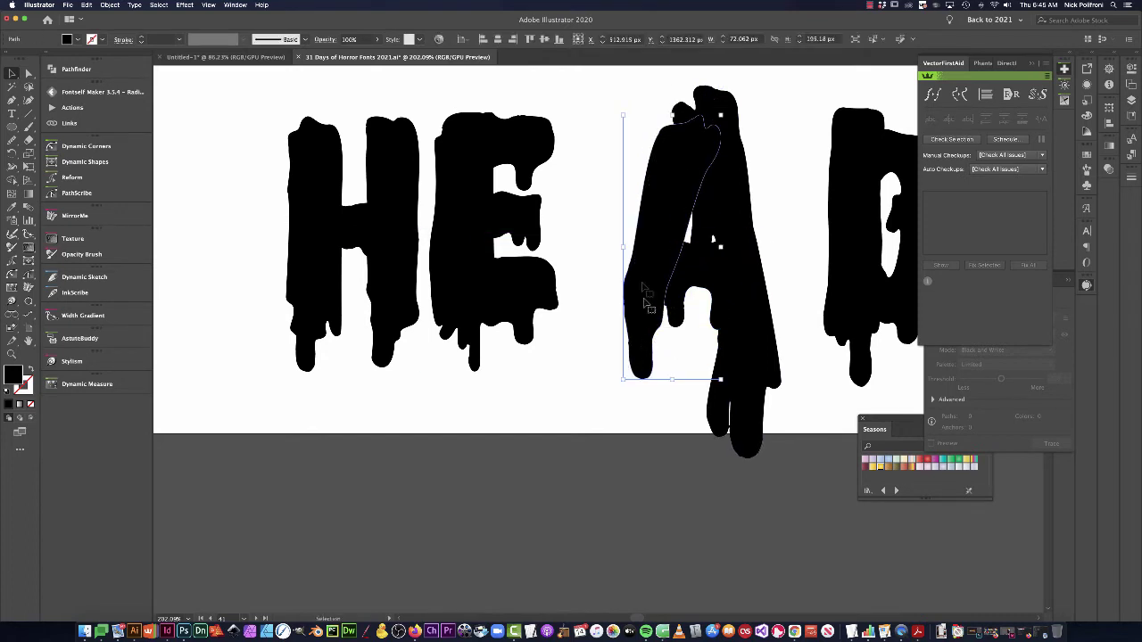
left_click(615, 239)
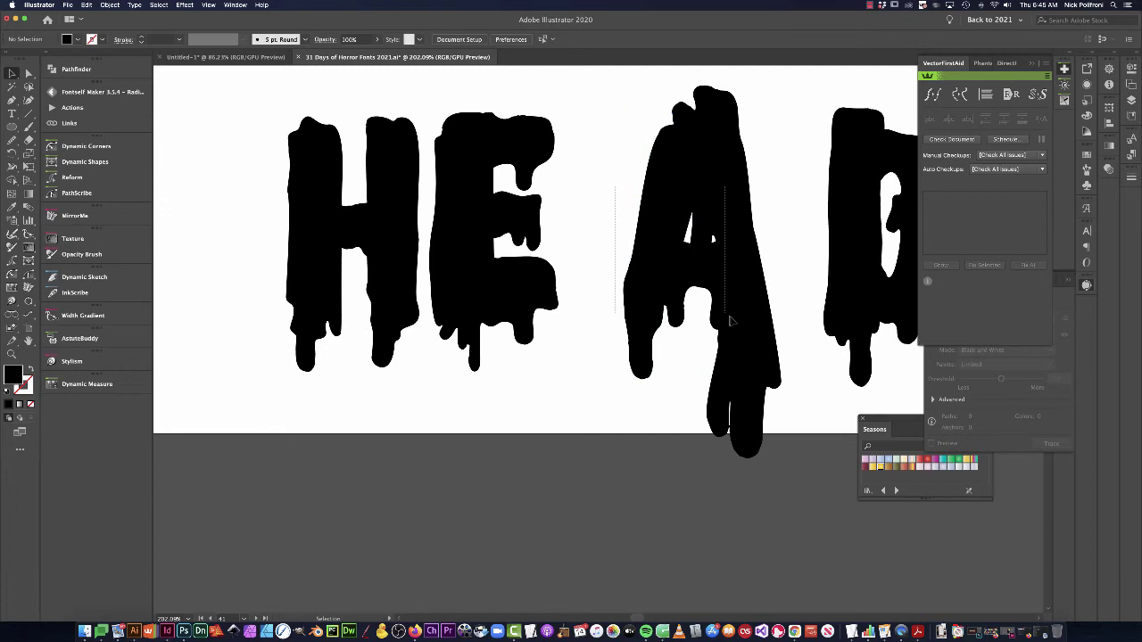
Move all the A's pieces together beside the second-line E, and group them.
left_click_drag(714, 294, 689, 332)
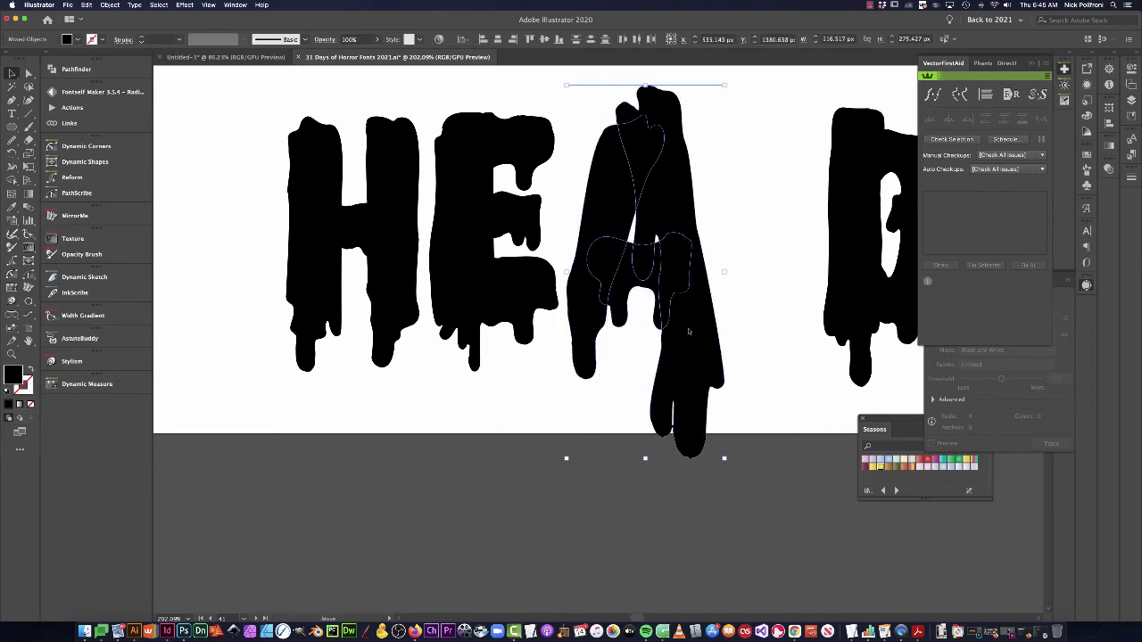
key("a")
key("super+shift+a")
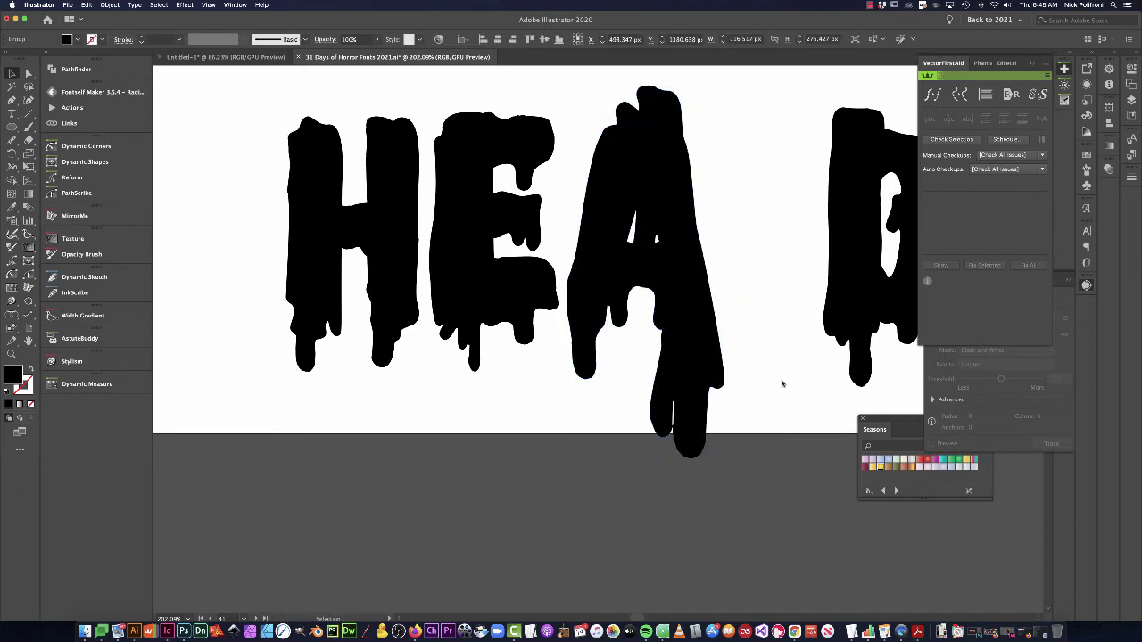
Move the D's stem and bowl together beside the A as one letter.
left_click_drag(781, 374, 610, 388)
left_click(676, 233)
left_click(746, 233, "shift")
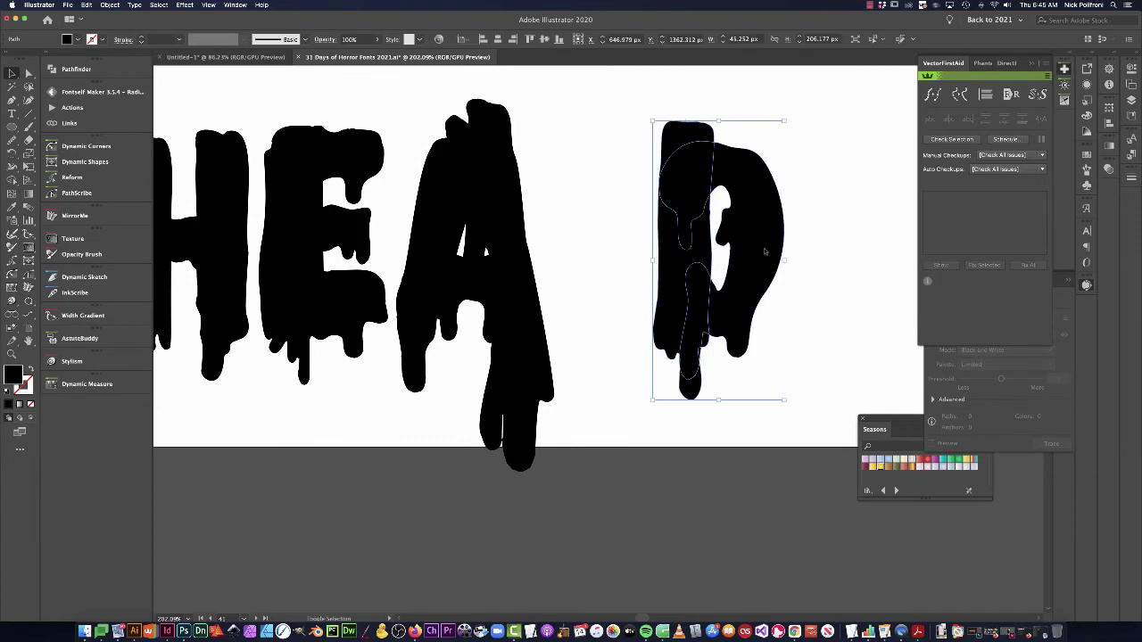
left_click_drag(764, 247, 665, 247)
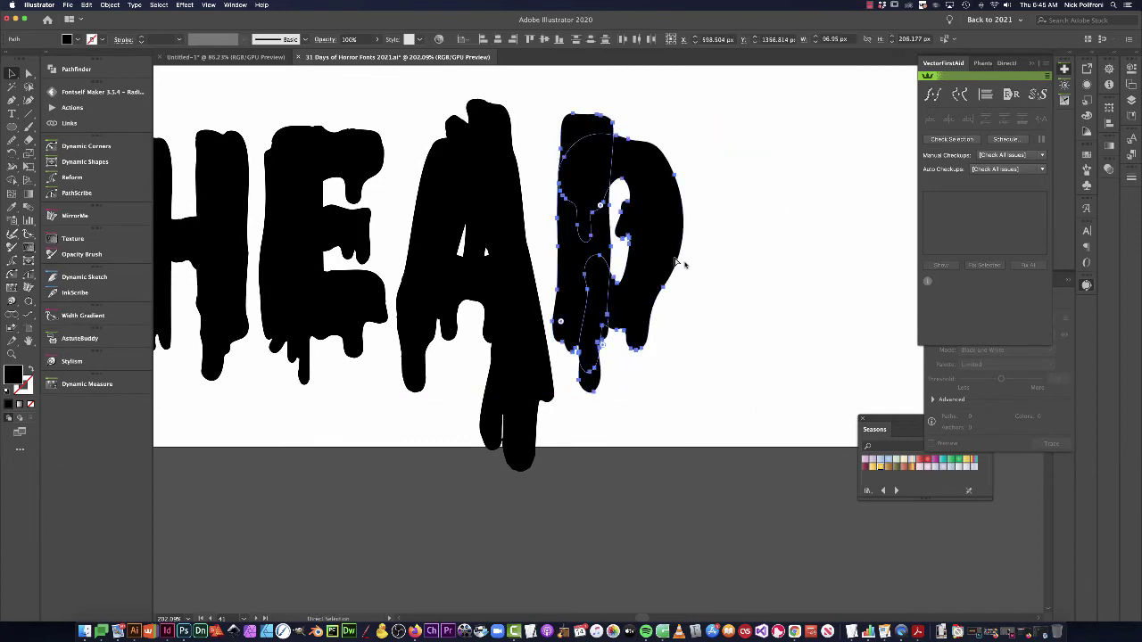
left_click(755, 321)
Rotate the D slightly beside the A.
scroll(721, 351, "down", 6)
left_click_drag(721, 352, 699, 364)
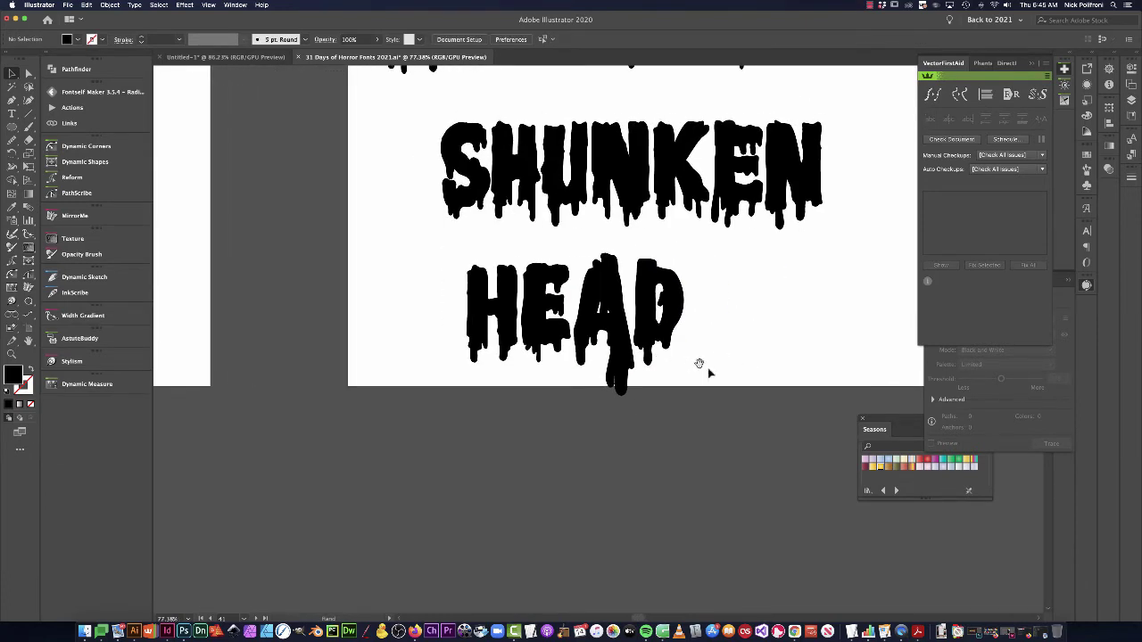
left_click(661, 340)
key("r")
left_click_drag(704, 360, 720, 361)
key("super+shift+a")
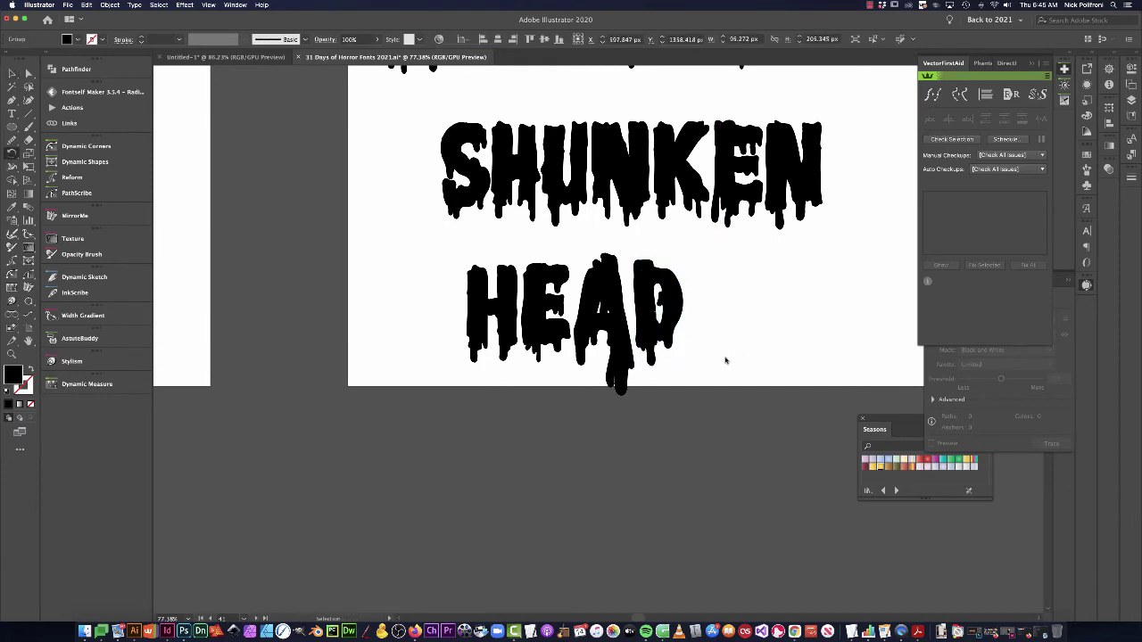
Shift the A and D together slightly closer to the second-line E.
key("v")
left_click_drag(598, 335, 754, 341)
left_click(786, 455)
left_click(686, 398)
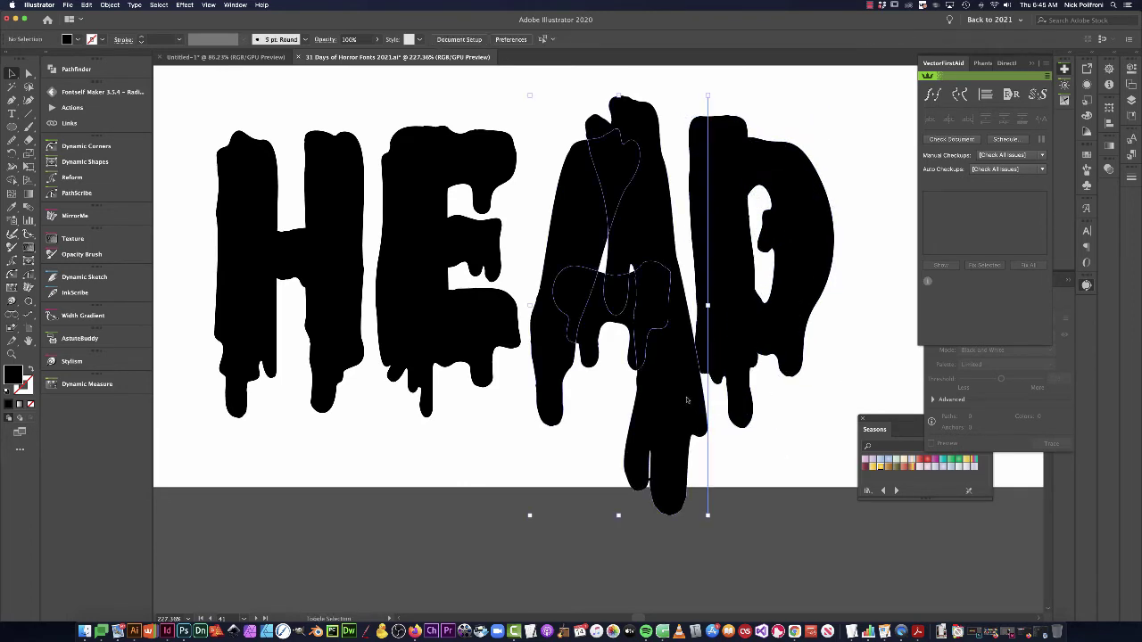
left_click(763, 316, "shift")
left_click_drag(582, 328, 553, 328)
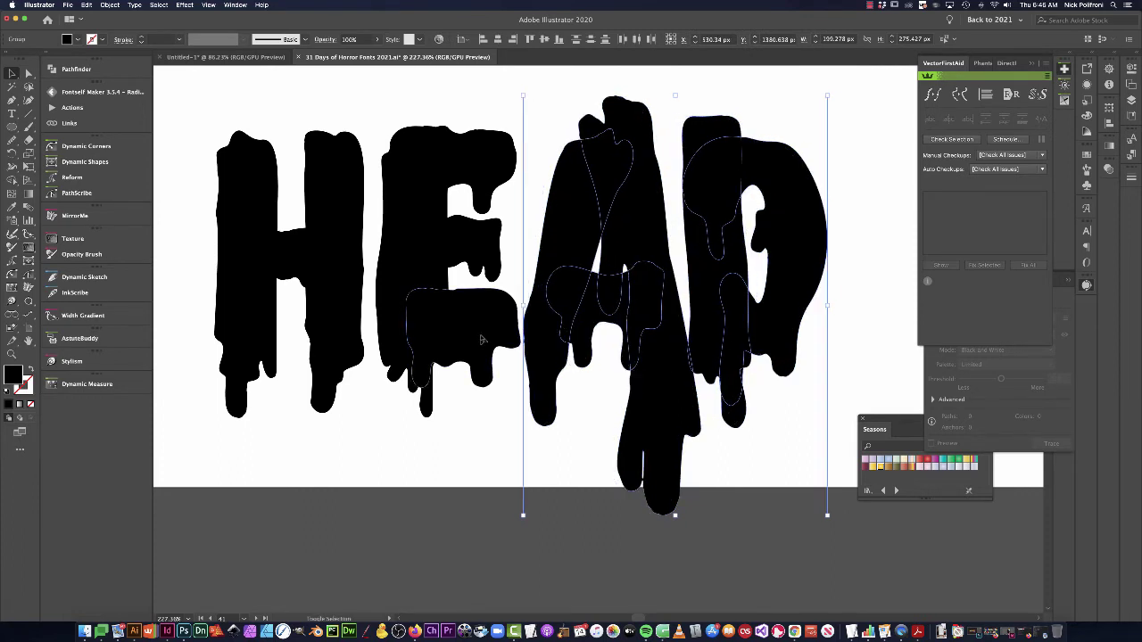
Group the stem and arms of the second-line E.
left_click(485, 335, "shift")
left_click_drag(484, 423, 393, 155)
key("a")
key("super+g")
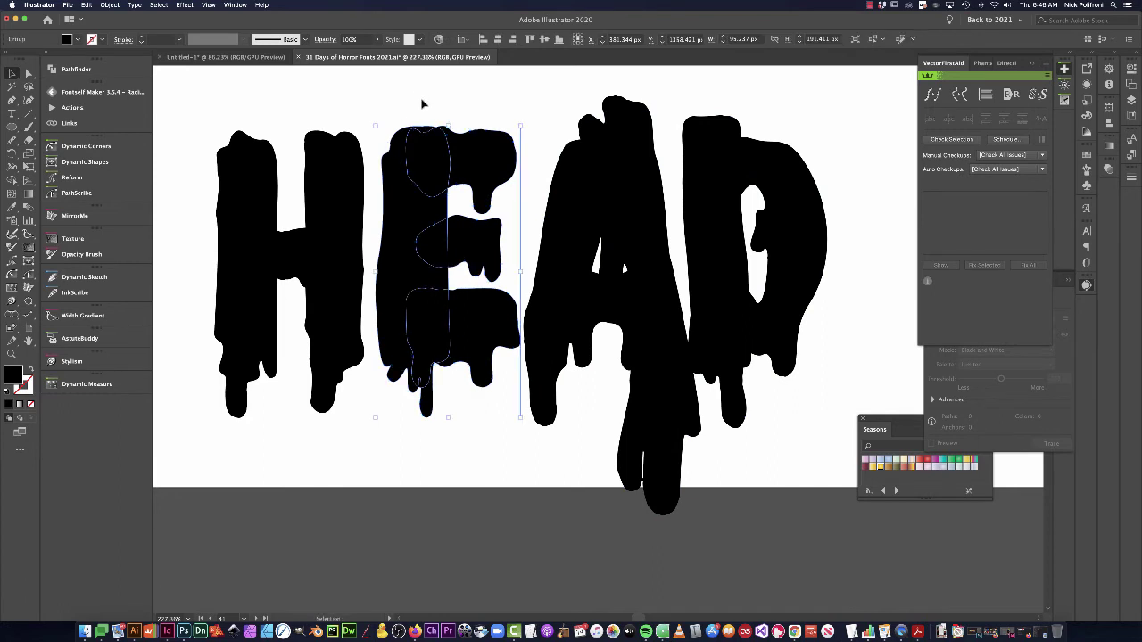
Nudge the stem of the second-line E slightly toward its arms, leaving the arms in place.
left_click(422, 104)
key("a")
left_click_drag(396, 277, 406, 279)
left_click(485, 422)
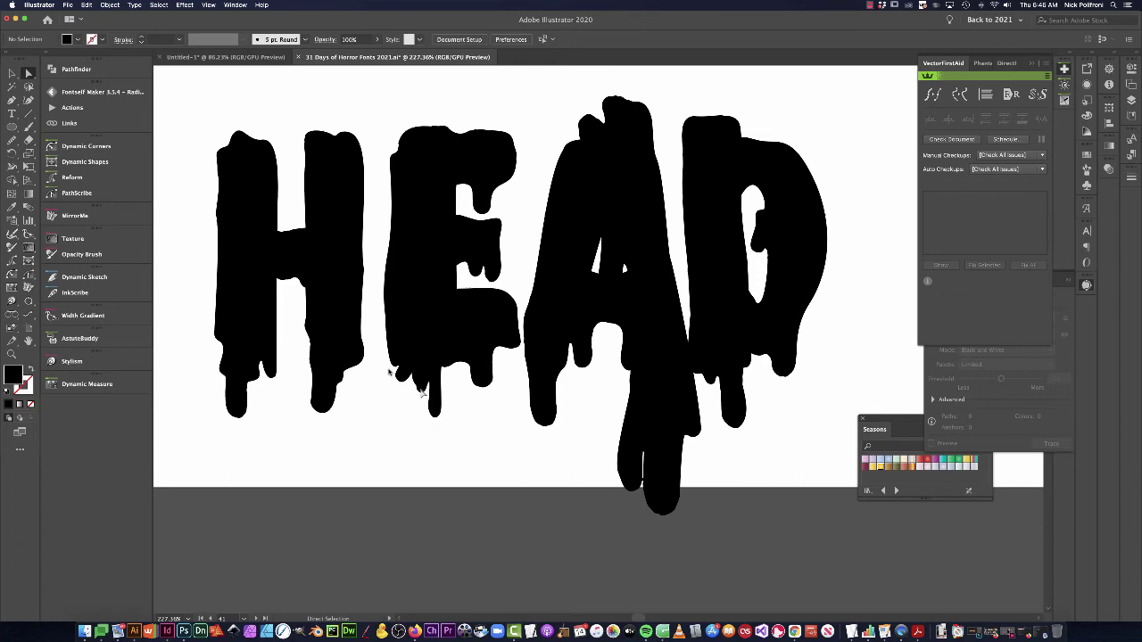
Group the pieces of the second-line H and move the letter closer to the E.
key("v")
left_click(327, 357)
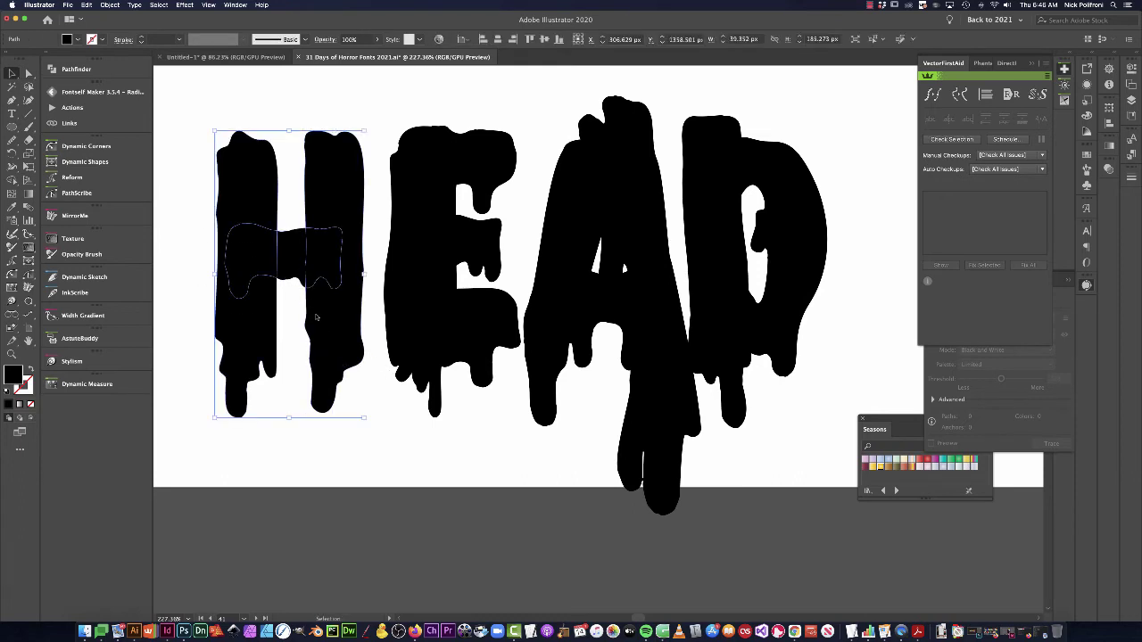
key("super+g")
left_click_drag(342, 317, 361, 317)
left_click(706, 479)
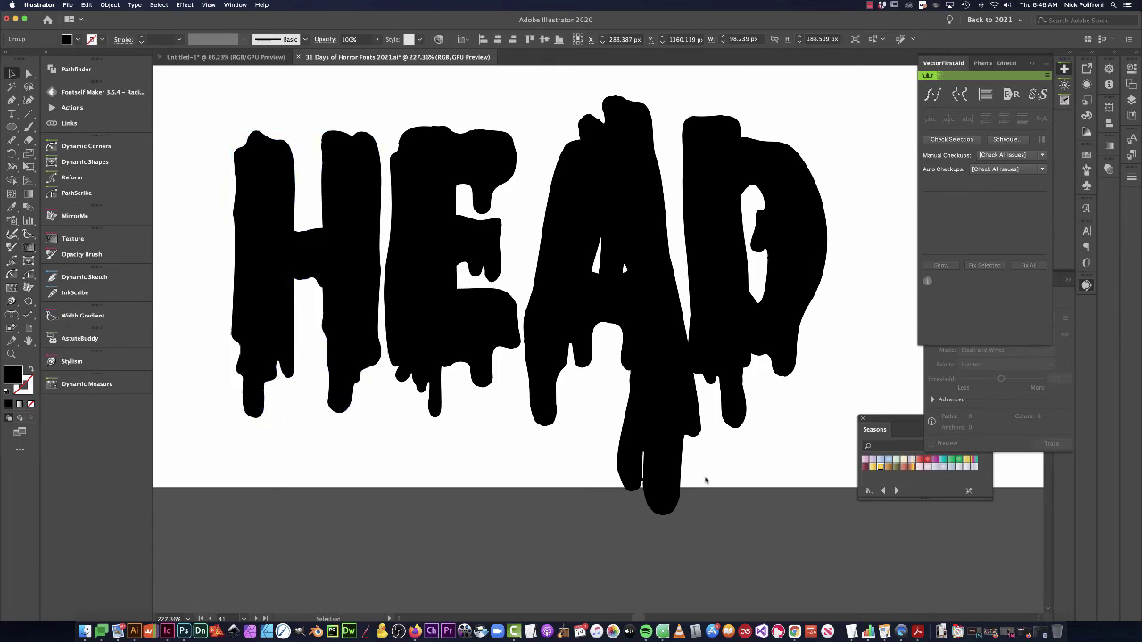
Close the Seasons swatches, and move HEAD up so it sits tightly centred beneath SHUNKEN.
left_click(862, 419)
left_click(844, 419, "alt")
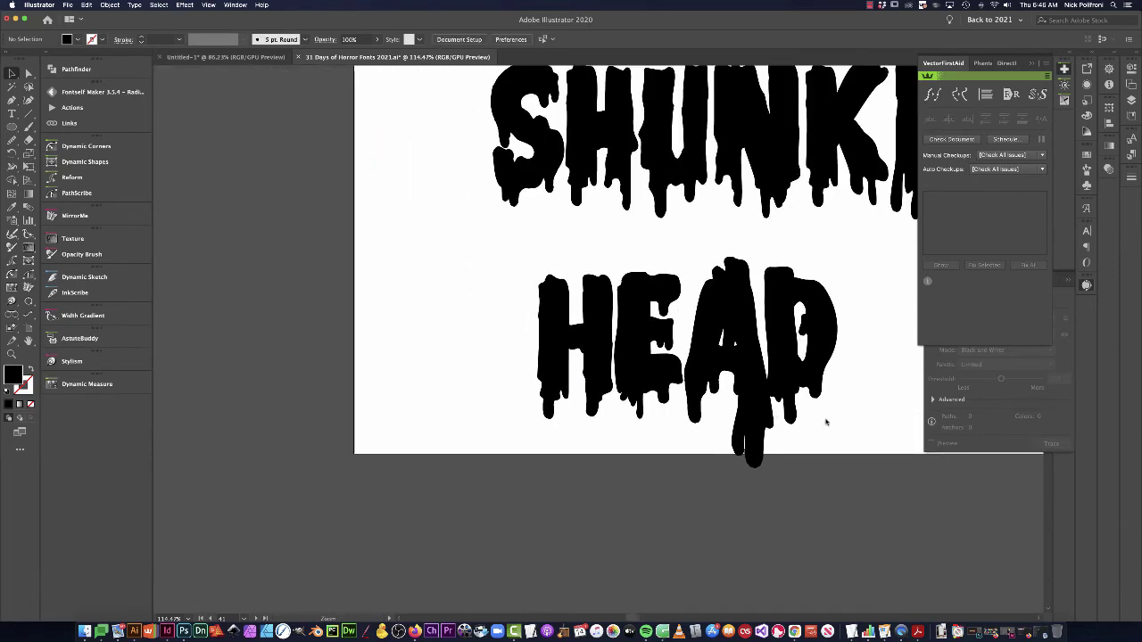
left_click(481, 342)
left_click_drag(483, 343, 500, 392)
left_click(760, 478)
scroll(801, 479, "down", 5)
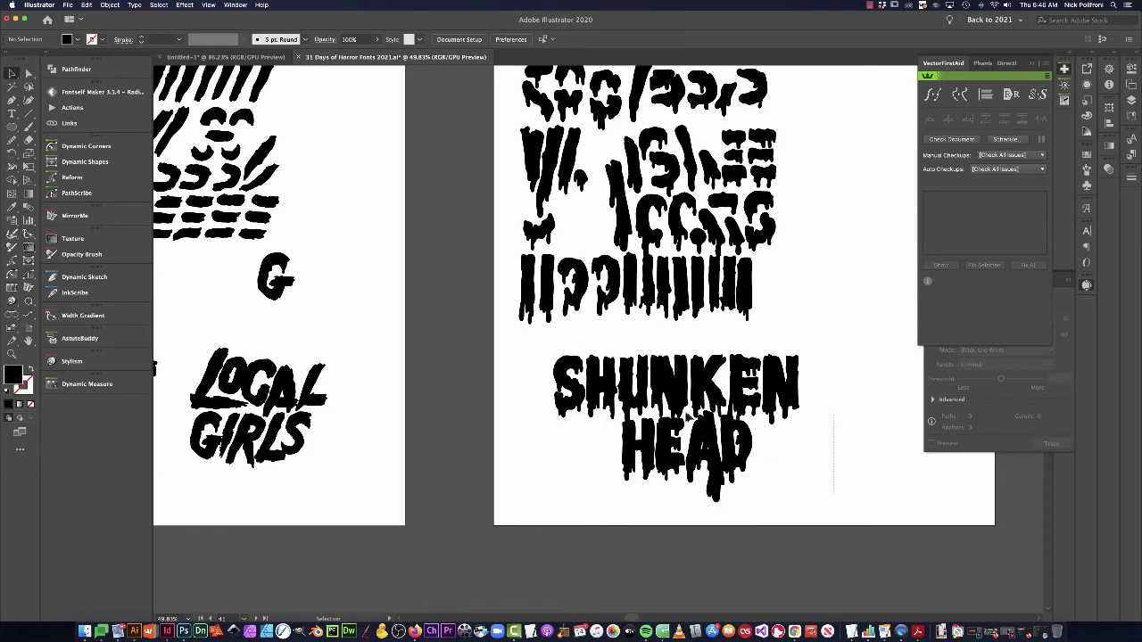
Select and copy the complete SHUNKEN HEAD lettering.
left_click_drag(834, 493, 517, 350)
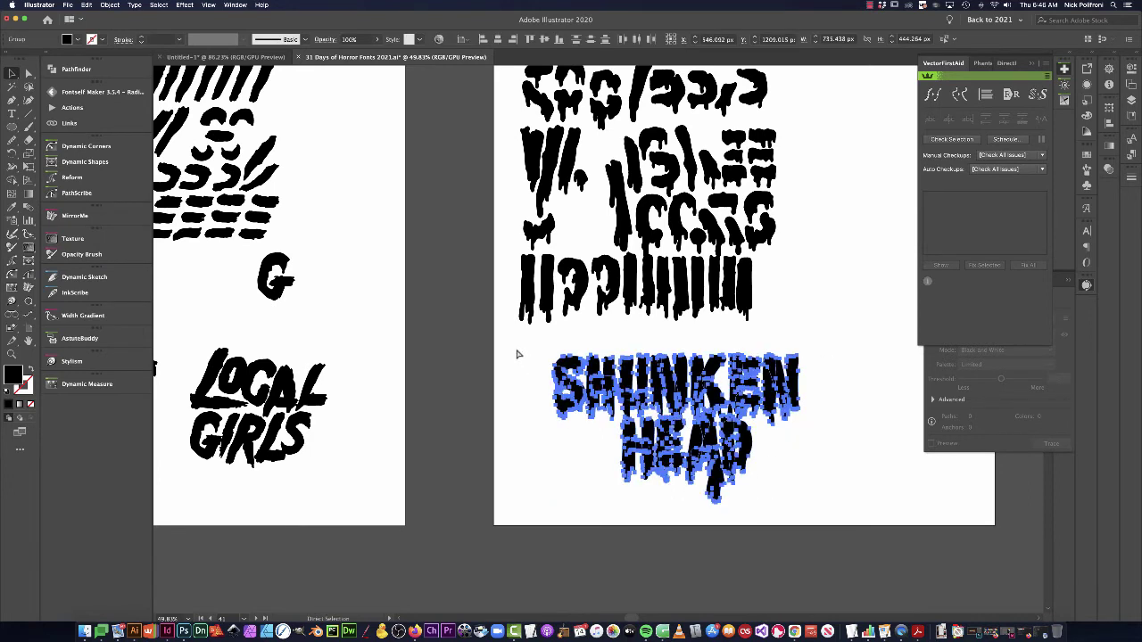
key("v")
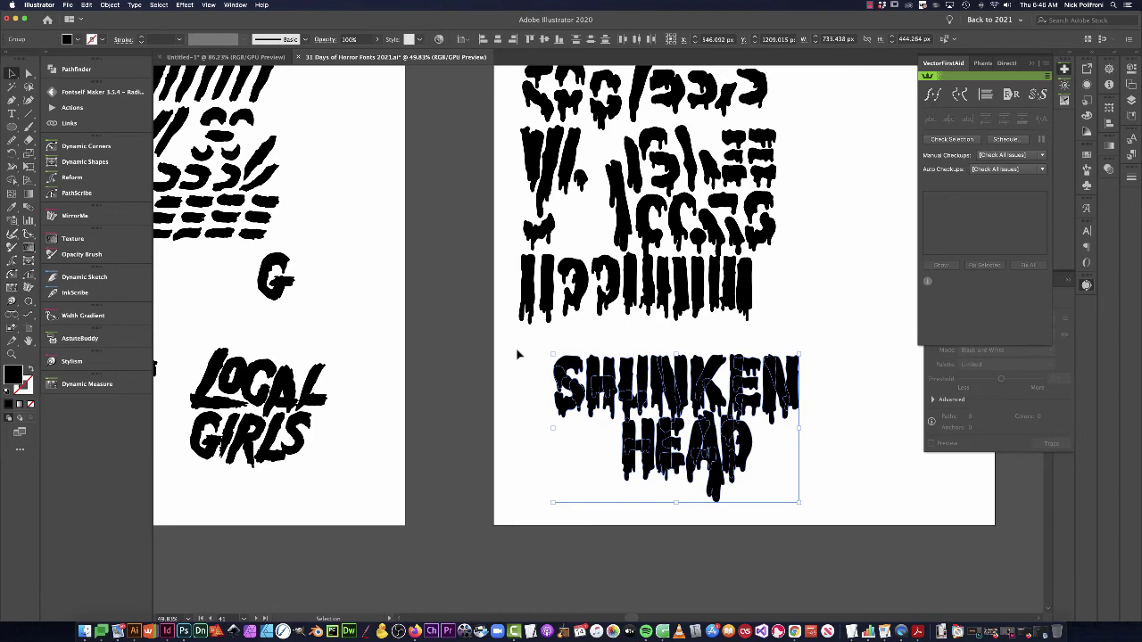
key("a")
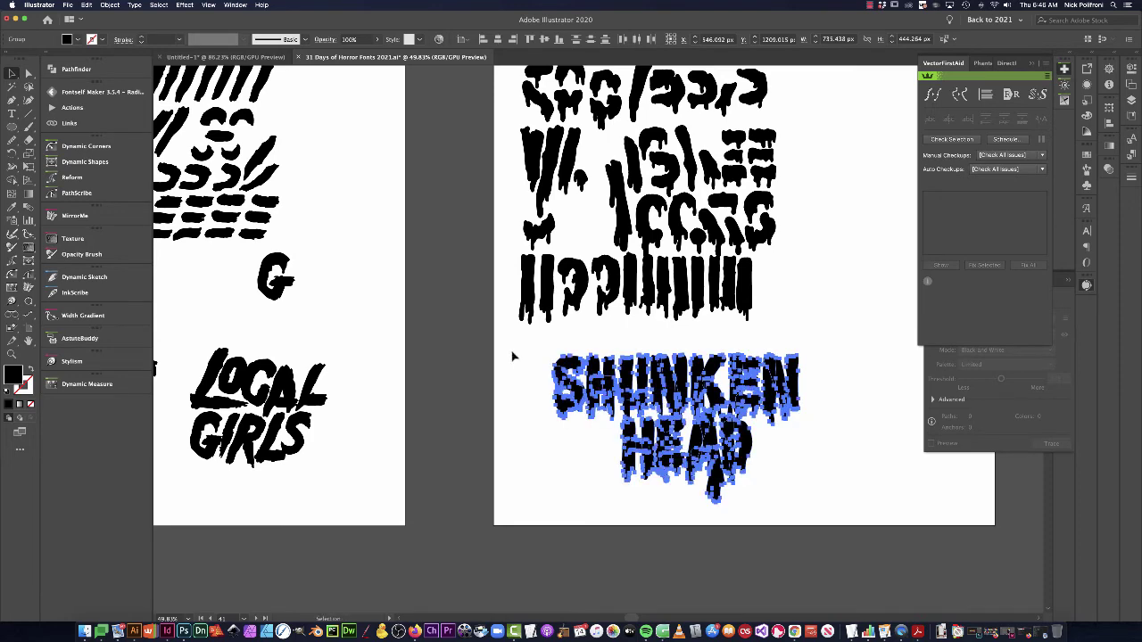
left_click(872, 331)
left_click_drag(857, 345, 718, 306)
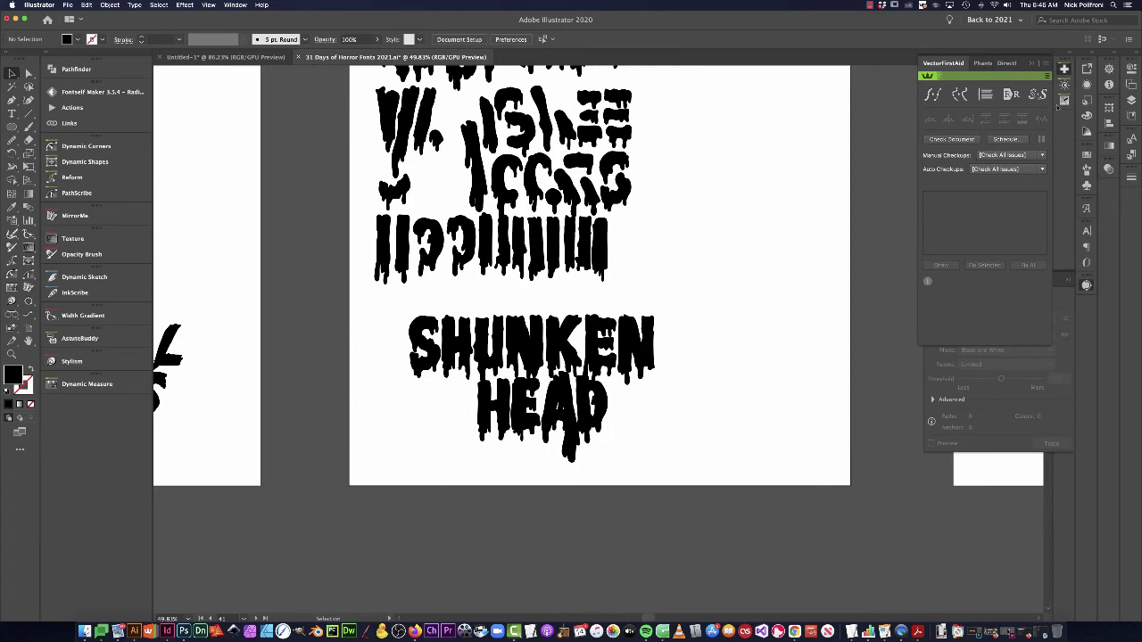
Put away the VectorFirstAid tools, hide Layer 1, and show Layer 3 and Layer 5.
left_click(1034, 66)
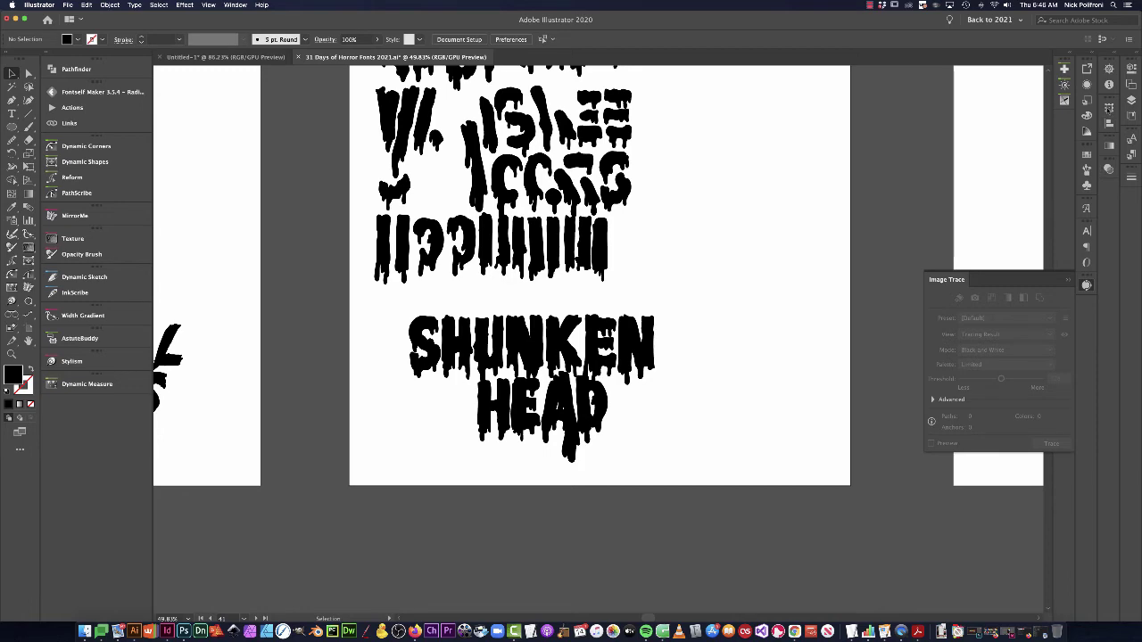
left_click(1131, 100)
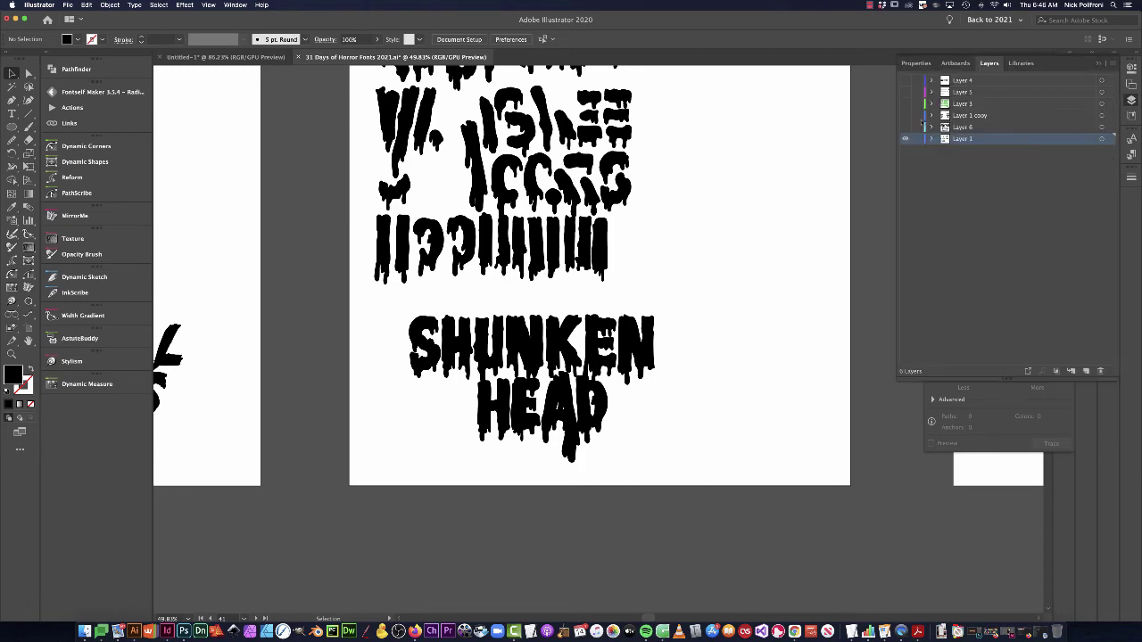
left_click(906, 139)
left_click(906, 105)
left_click(906, 92)
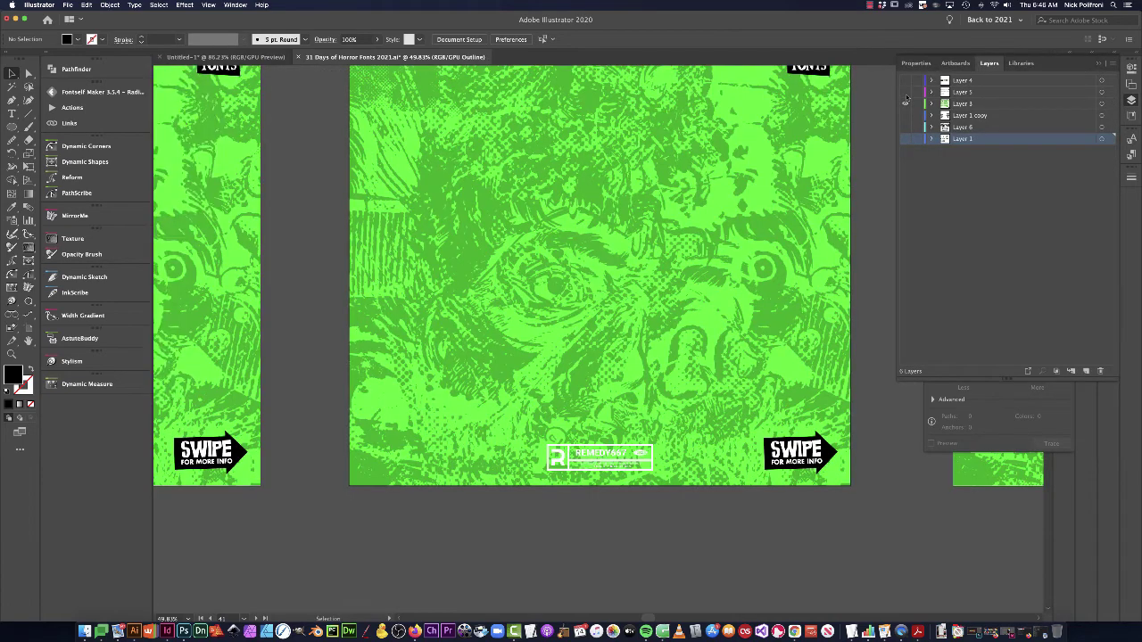
Paste the SHUNKEN HEAD lettering into Layer 5 and move it up over the green artboard background.
left_click(990, 94)
key("super+v")
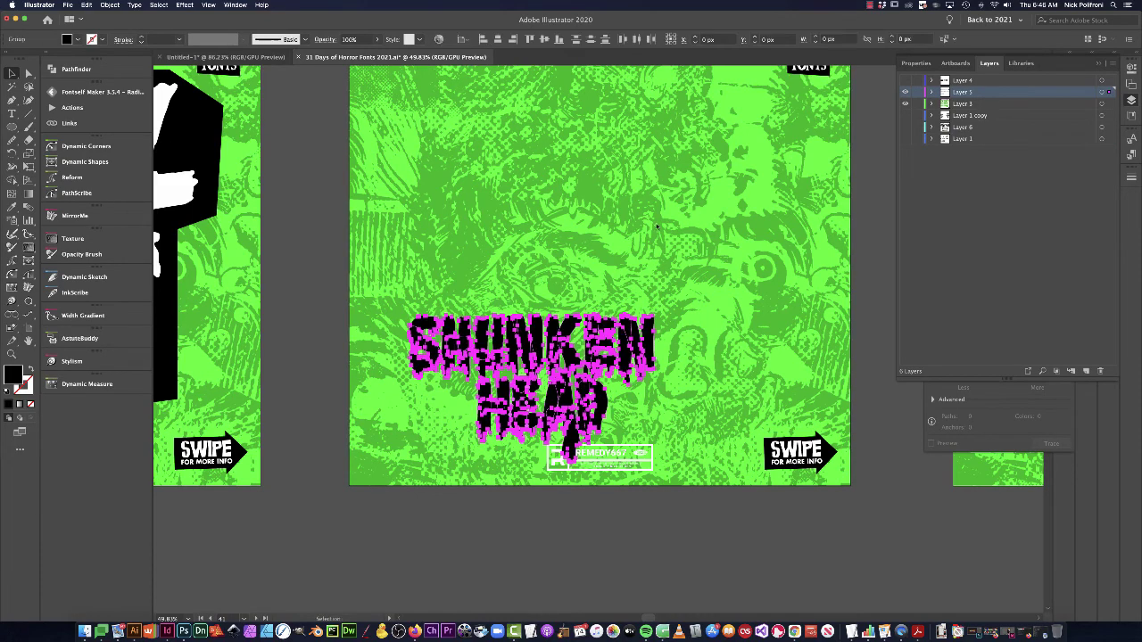
left_click_drag(627, 332, 620, 182)
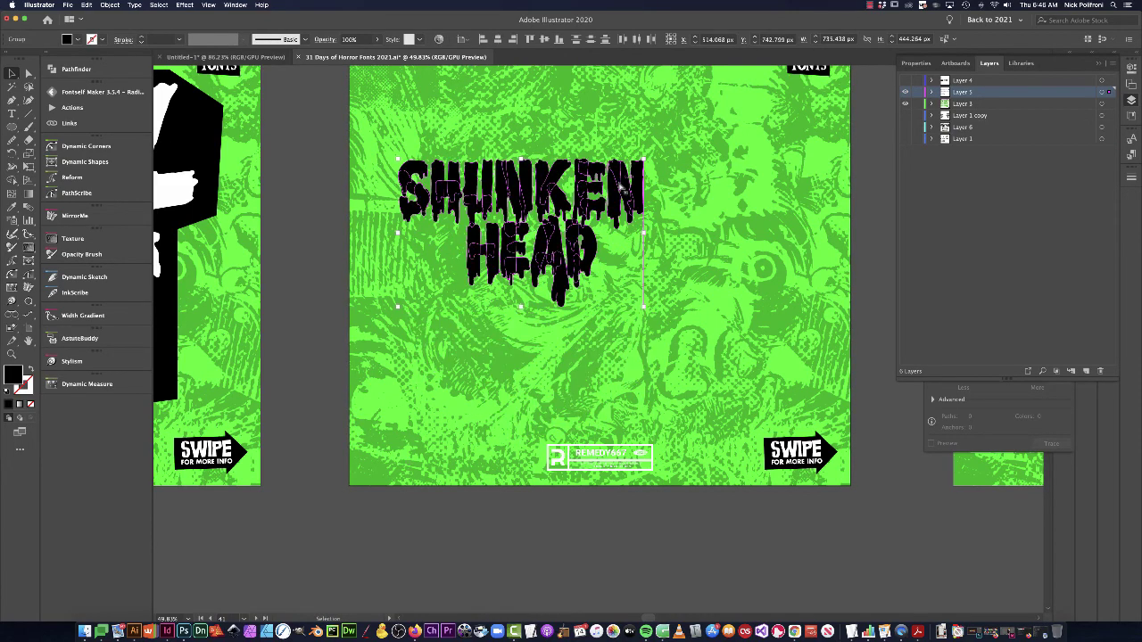
Draw a closed, angular black backing shape around the SHUNKEN HEAD lettering with the Pen tool, following its stepped outline.
key("p")
key("v")
key("p")
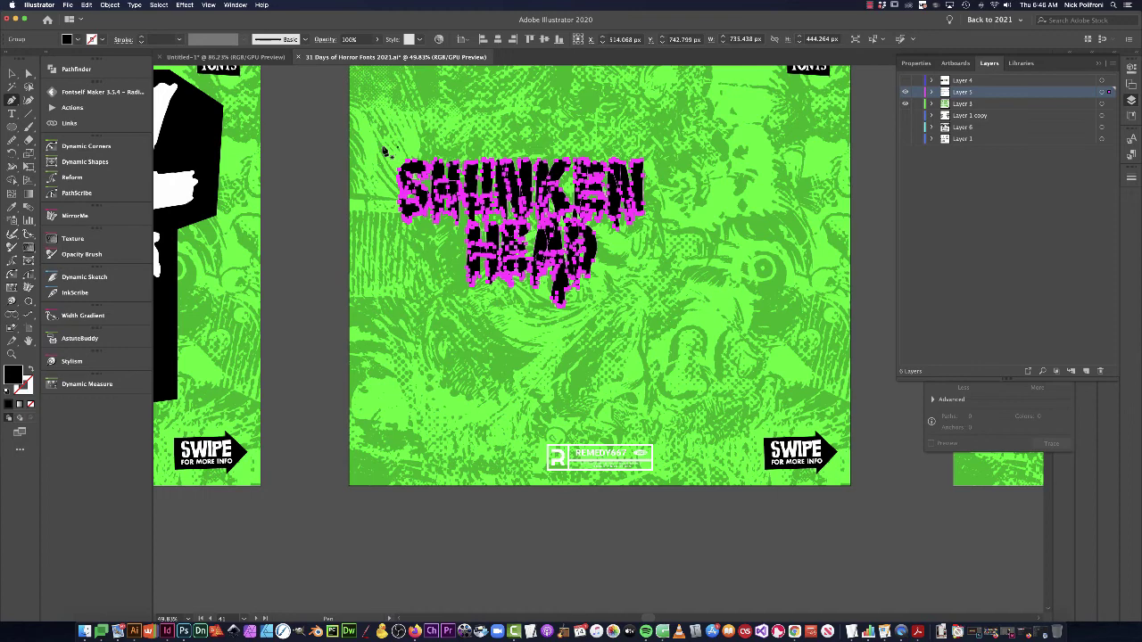
left_click(382, 153)
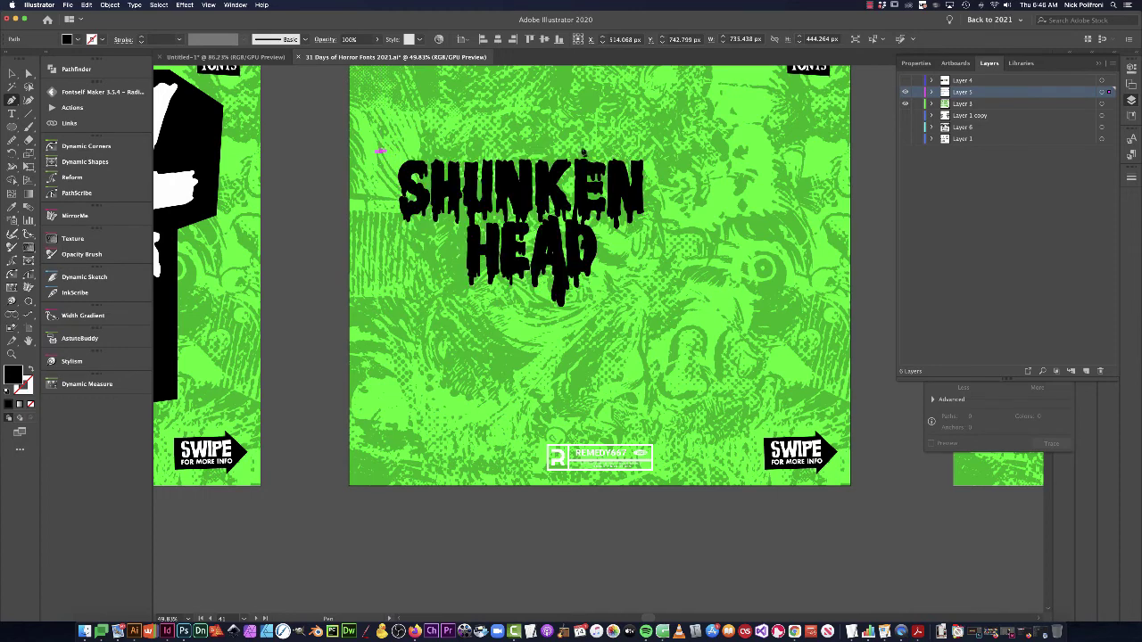
left_click(662, 148)
left_click(658, 235)
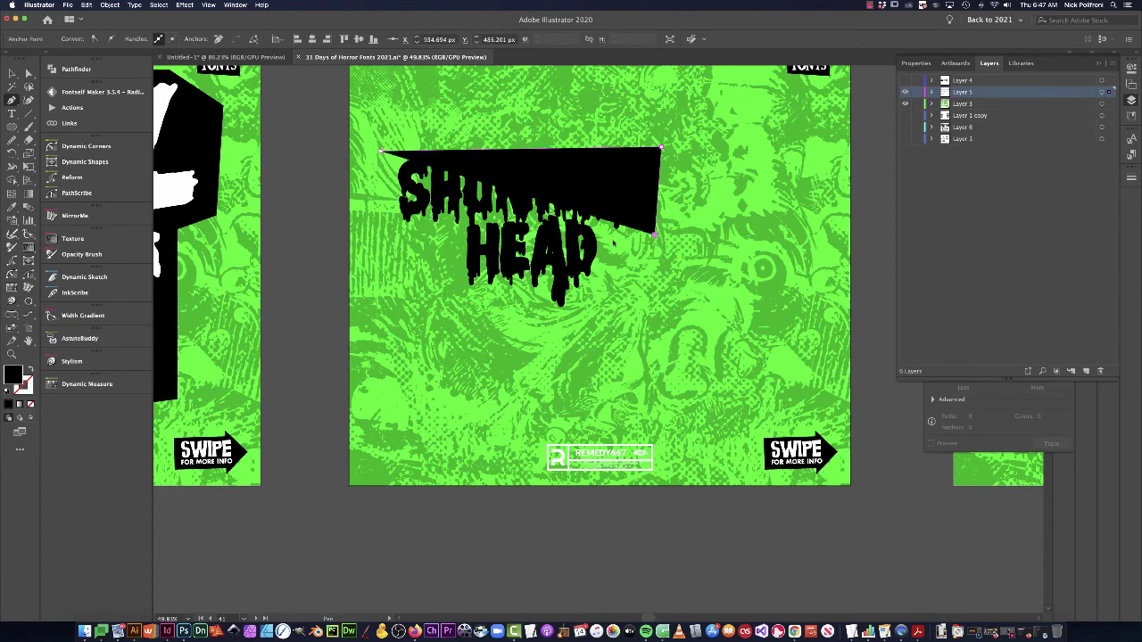
left_click(609, 242)
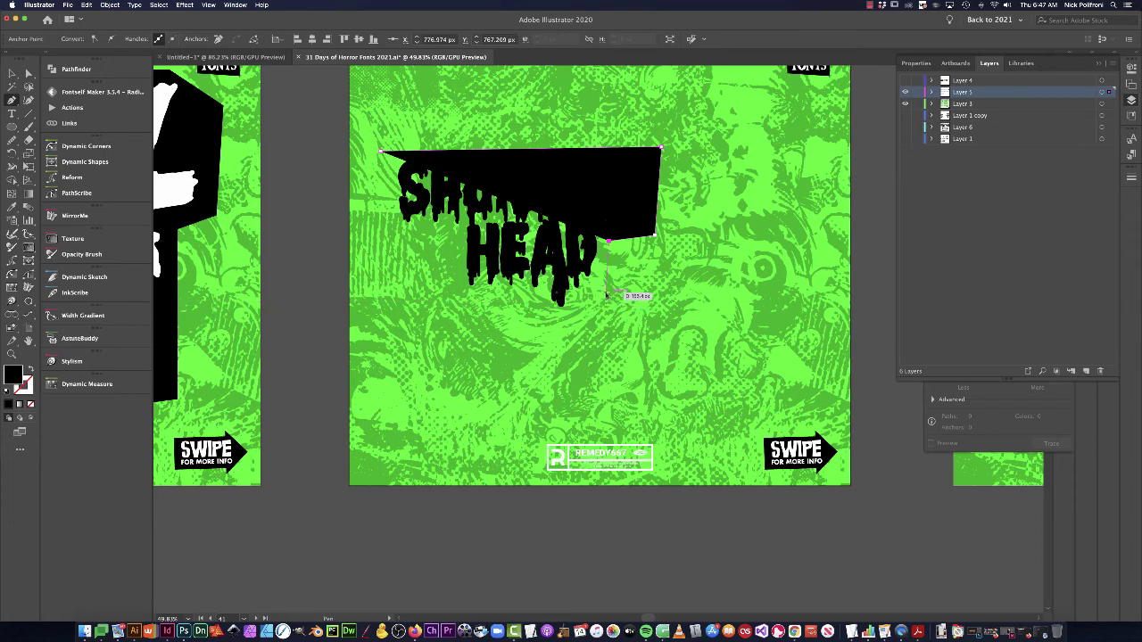
left_click(606, 289)
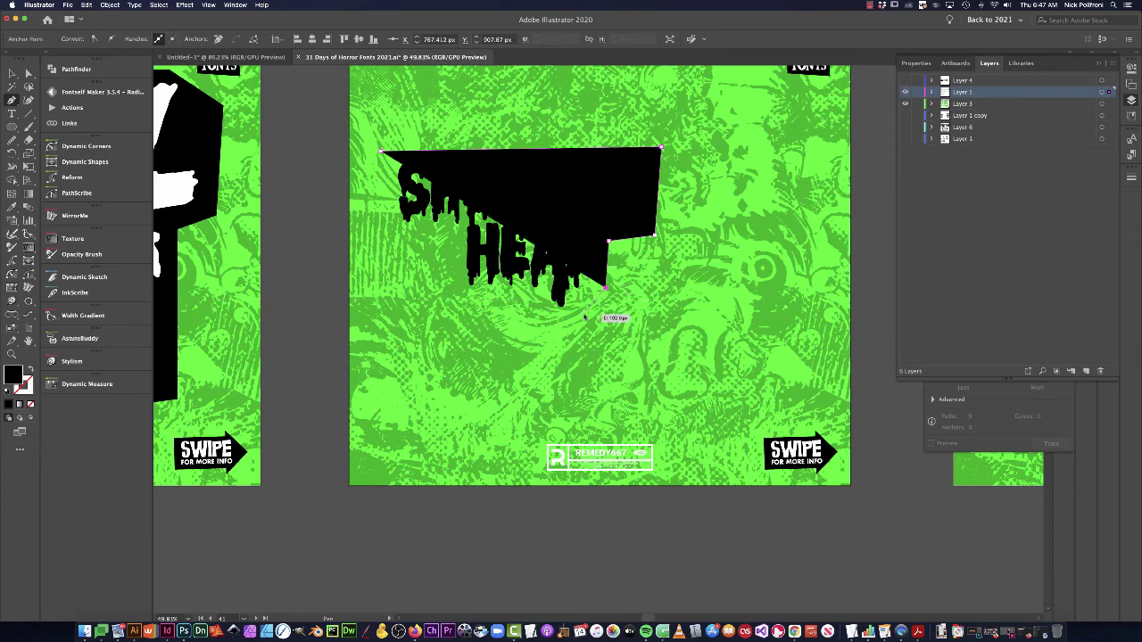
left_click(585, 313)
left_click(537, 312)
left_click(536, 295)
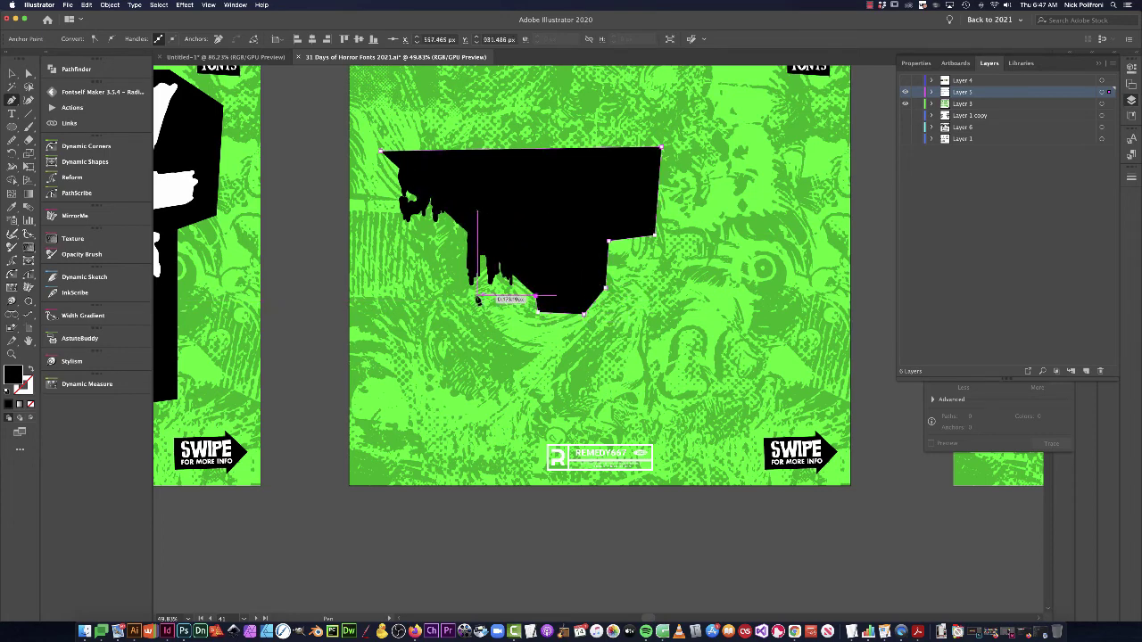
left_click(455, 297)
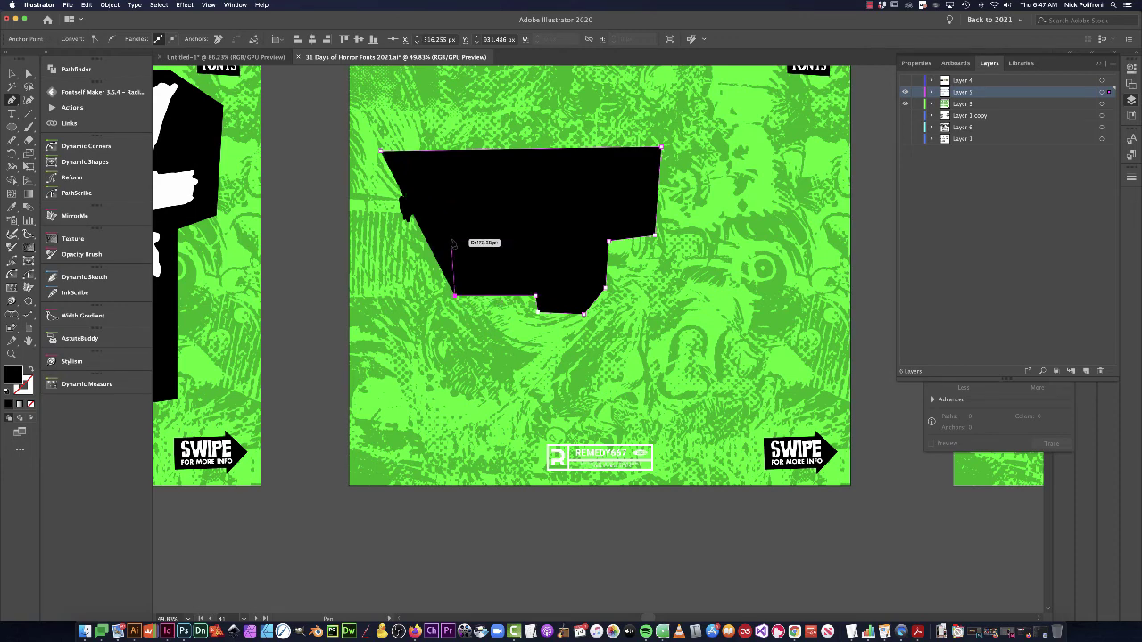
left_click(450, 239)
left_click(386, 232)
left_click(382, 151)
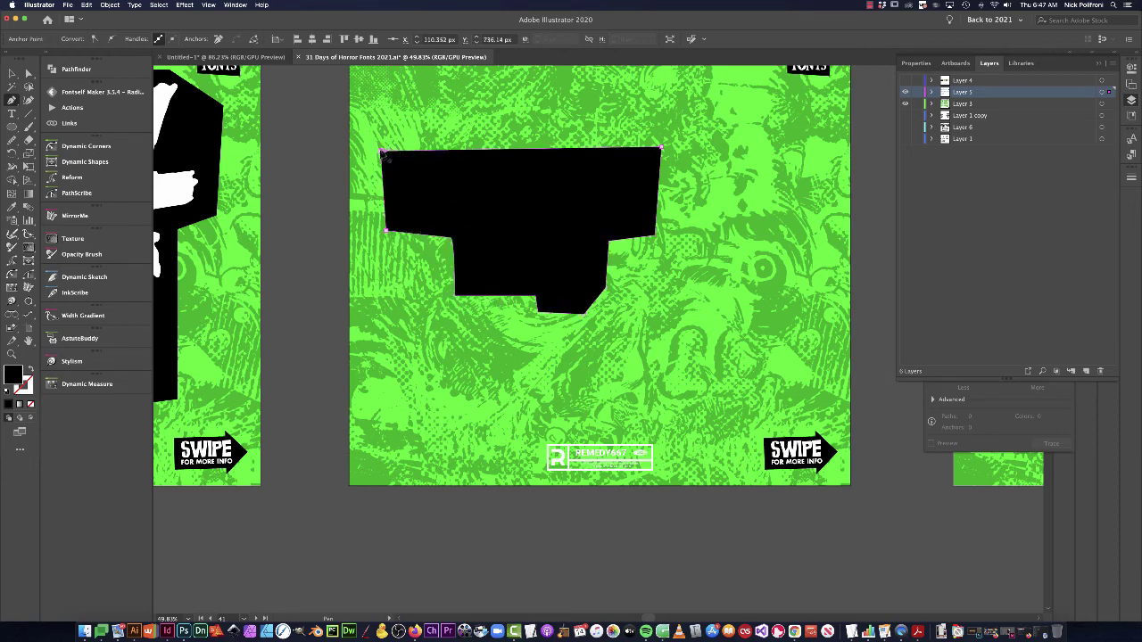
key("a")
key("v")
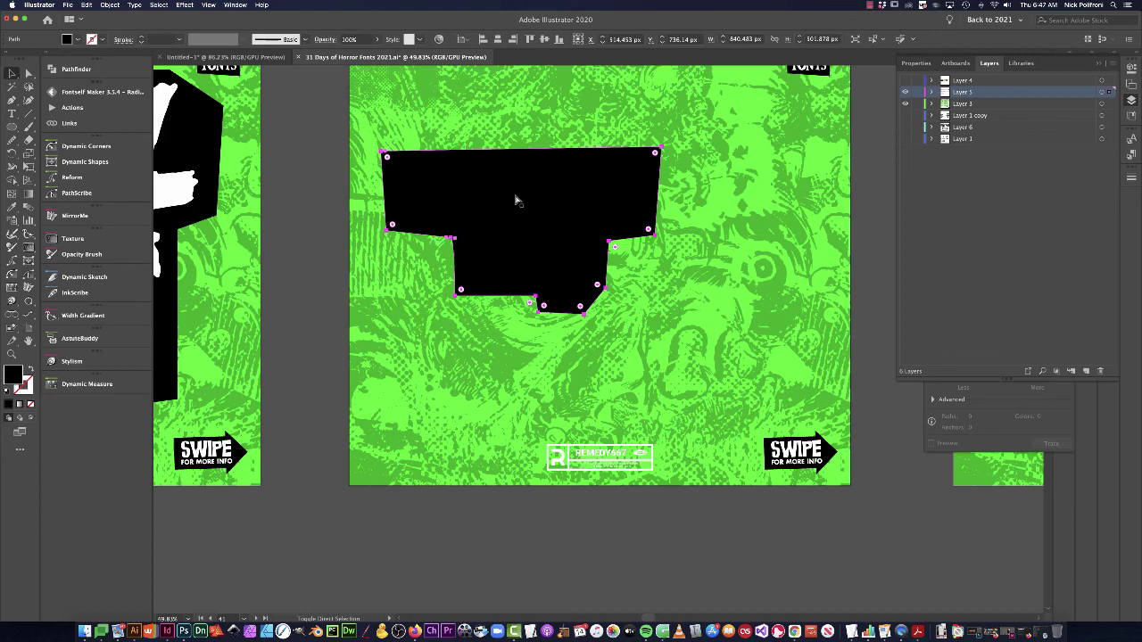
Send the black shape behind the SHUNKEN HEAD lettering and recolour the lettering white by sampling the FONTS badge with the Eyedropper.
left_click(518, 198)
left_click(516, 192)
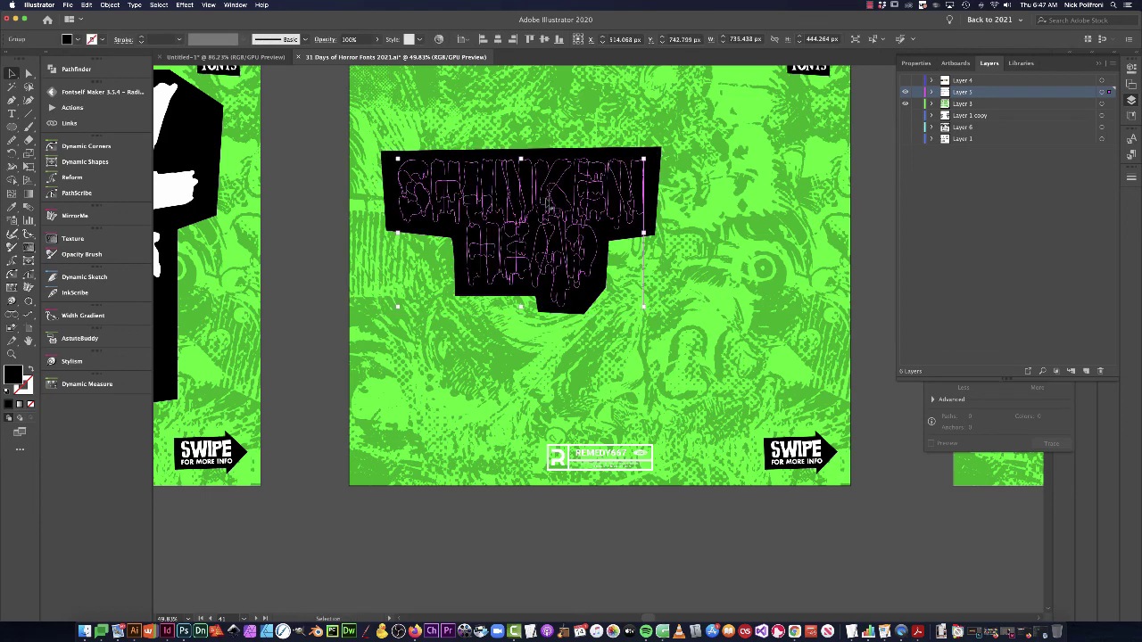
key("i")
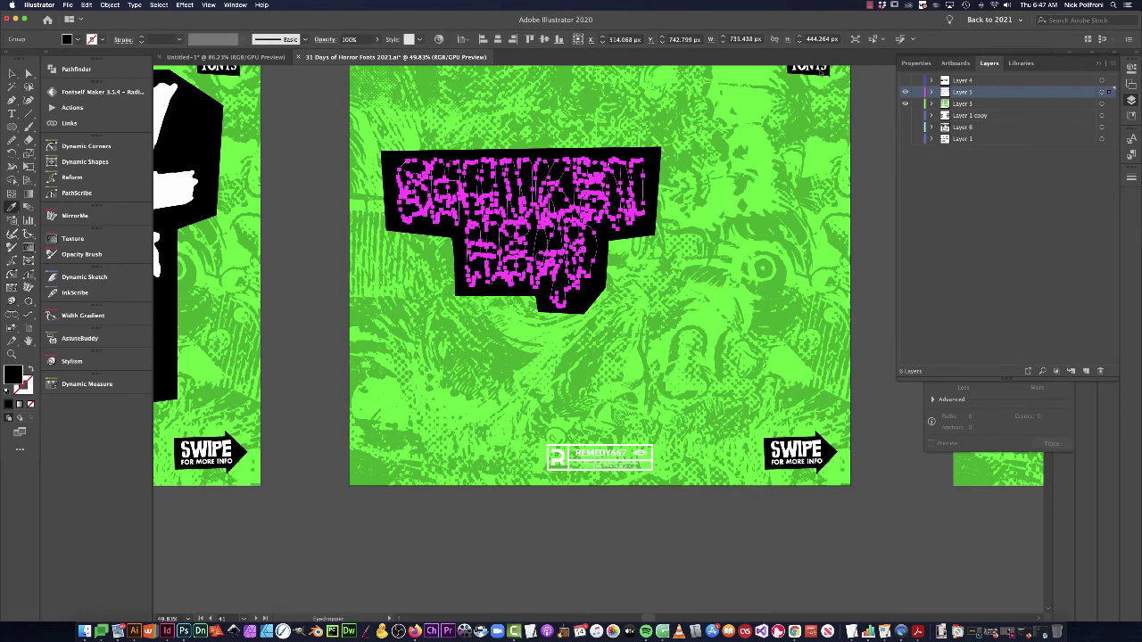
left_click(824, 67)
left_click(715, 214, "super")
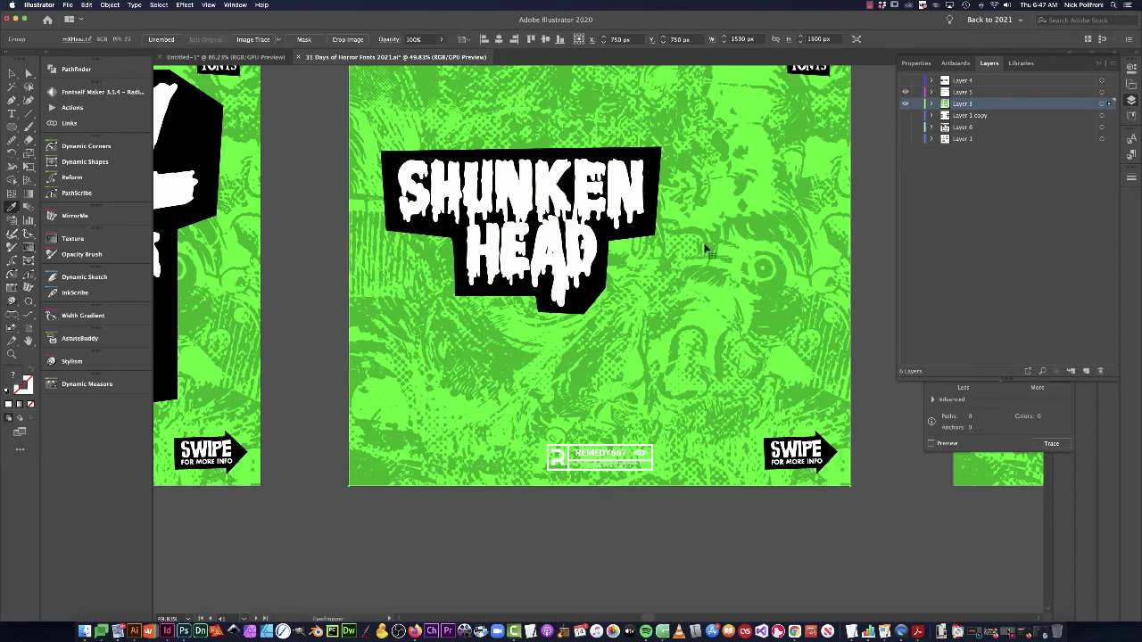
key("v")
left_click_drag(677, 301, 435, 181)
left_click_drag(529, 231, 342, 142)
key("super+z")
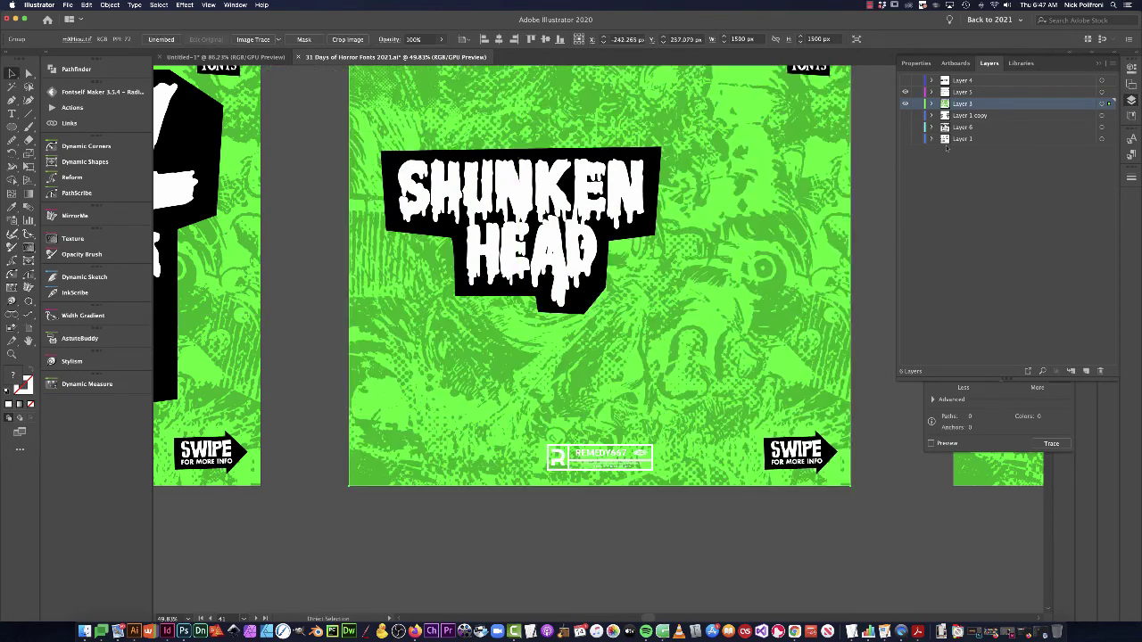
Lock Layer 3, then select the white lettering together with its black backing shape and group them.
left_click(918, 104)
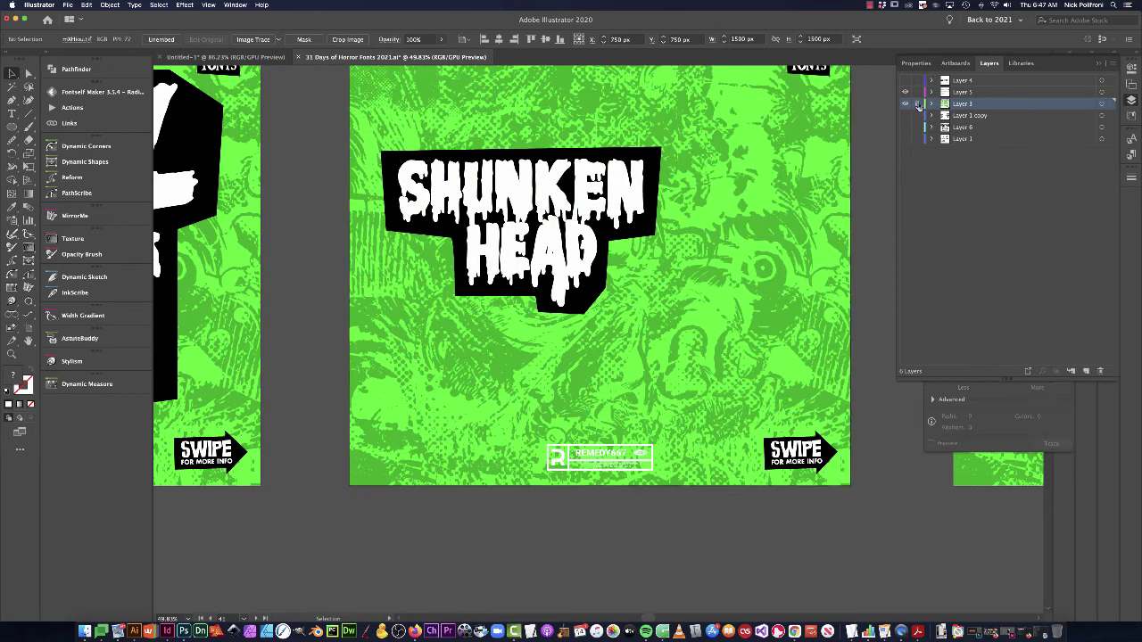
left_click(624, 239)
left_click_drag(709, 321, 354, 144)
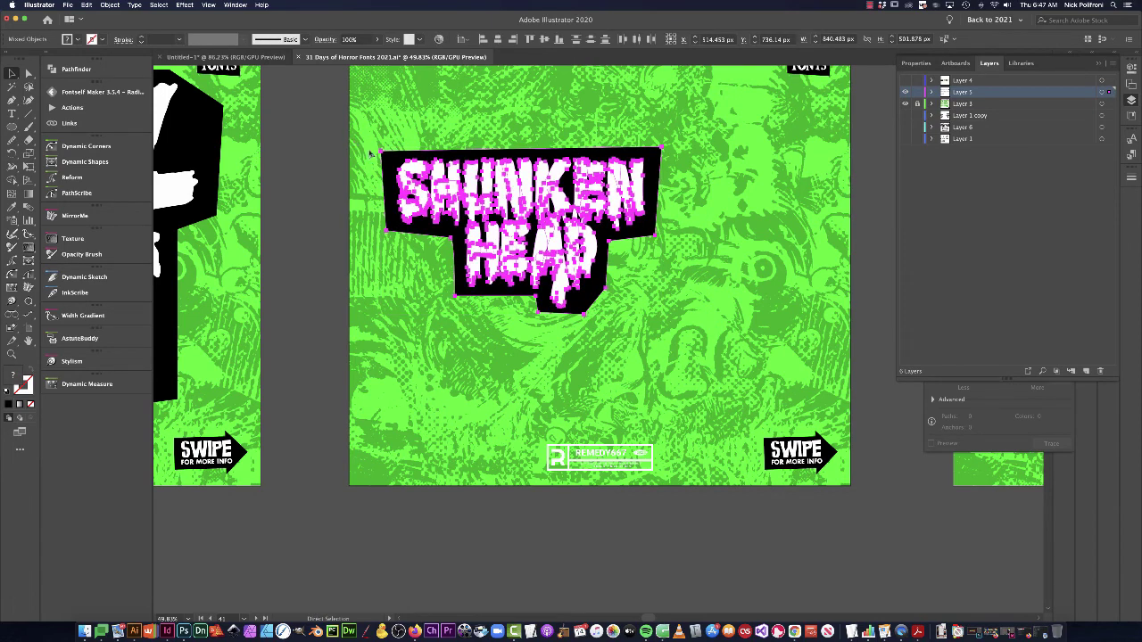
key("v")
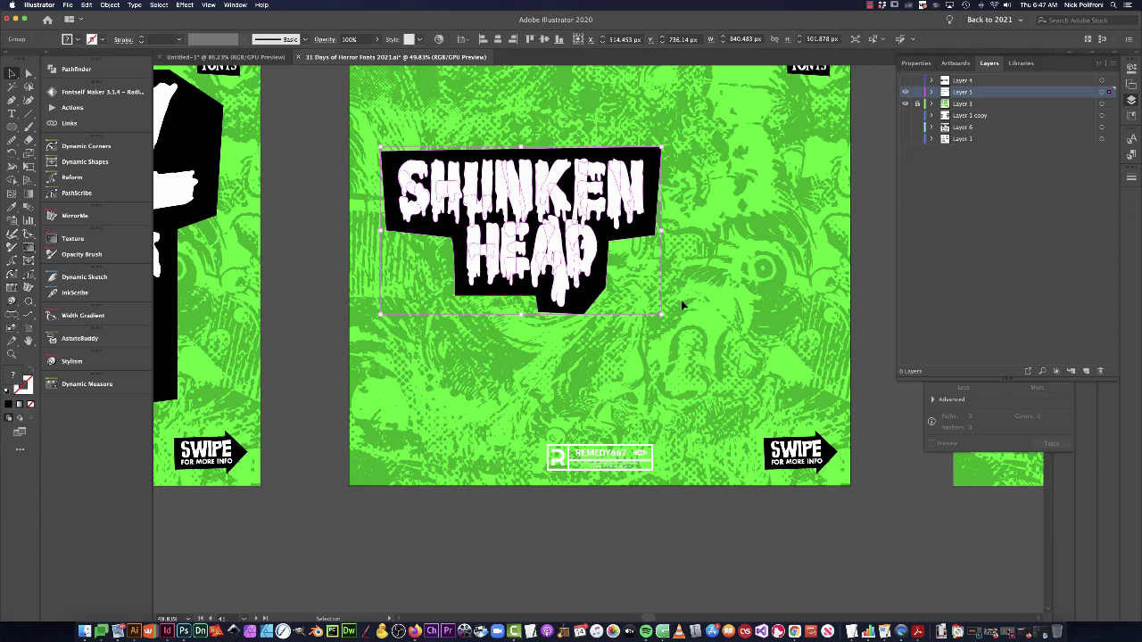
Scale the SHUNKEN HEAD group up proportionally until it spans nearly the full width of the green artboard.
left_click_drag(663, 315, 843, 466)
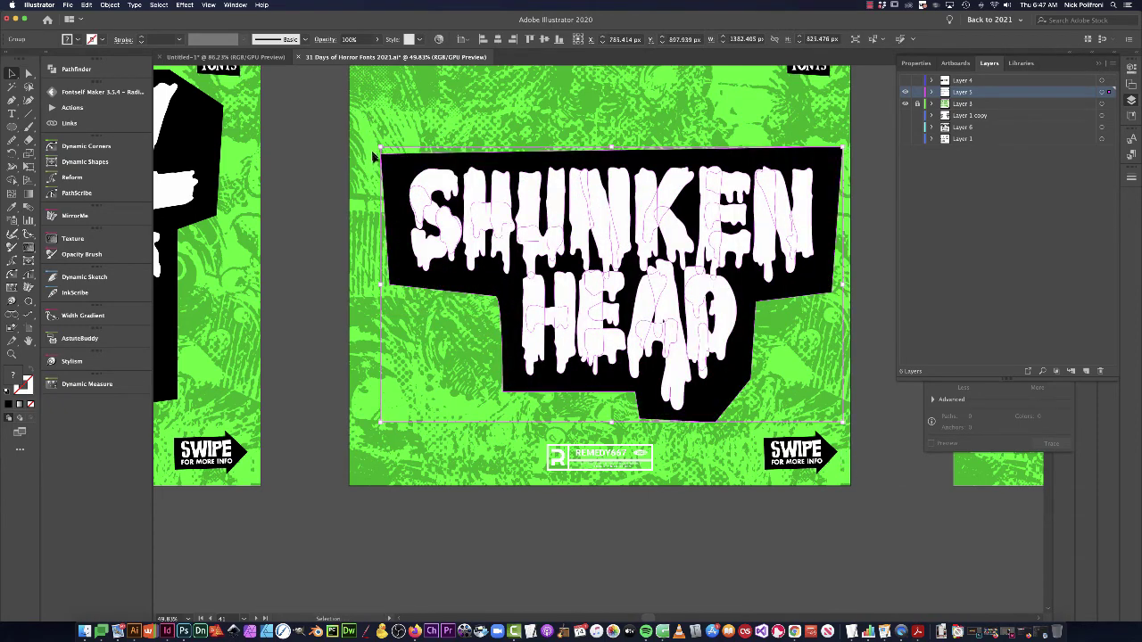
left_click_drag(380, 150, 331, 128)
left_click(296, 152)
Pull the backing shape's left edge in from the artboard border and adjust the inner corner point beside the H of HEAD.
key("a")
left_click(354, 138)
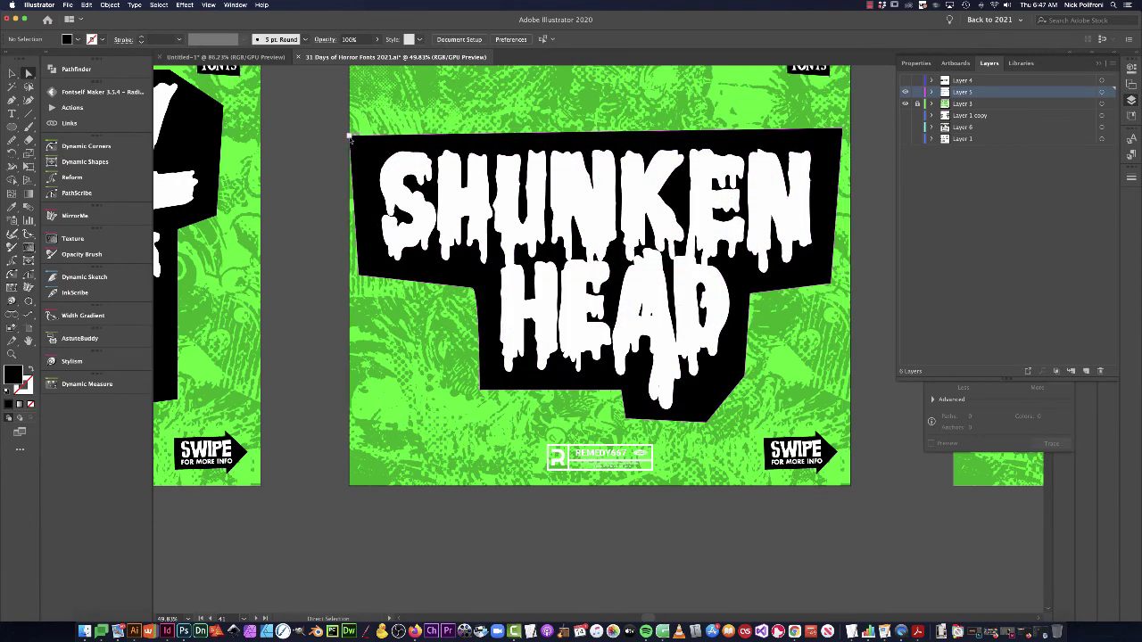
left_click(361, 276, "shift")
left_click_drag(361, 276, 373, 282)
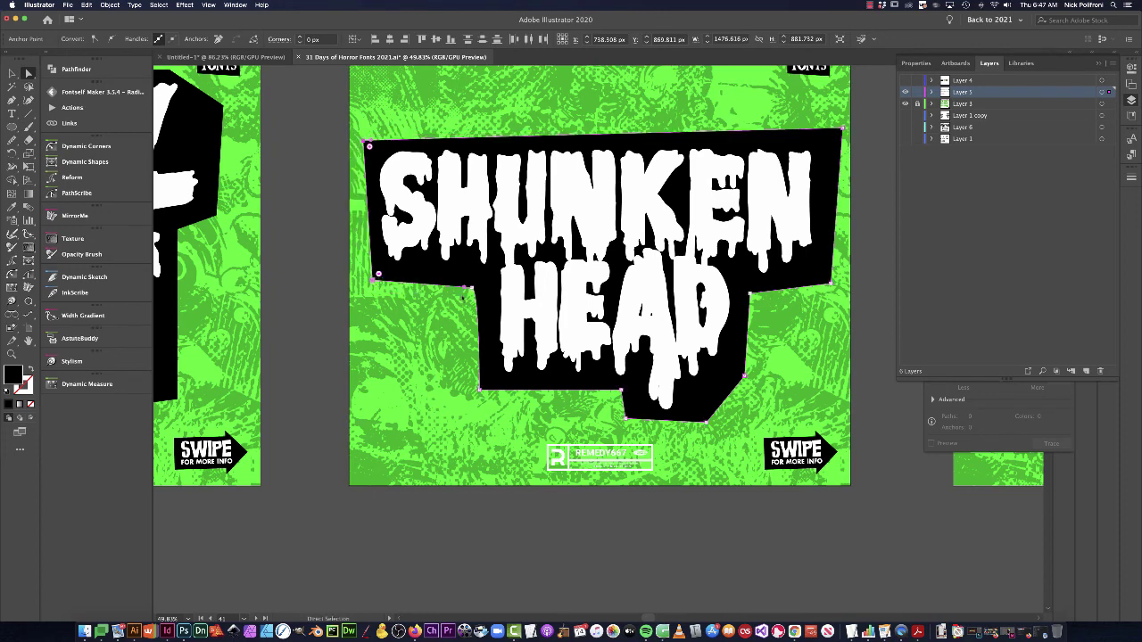
left_click(473, 289)
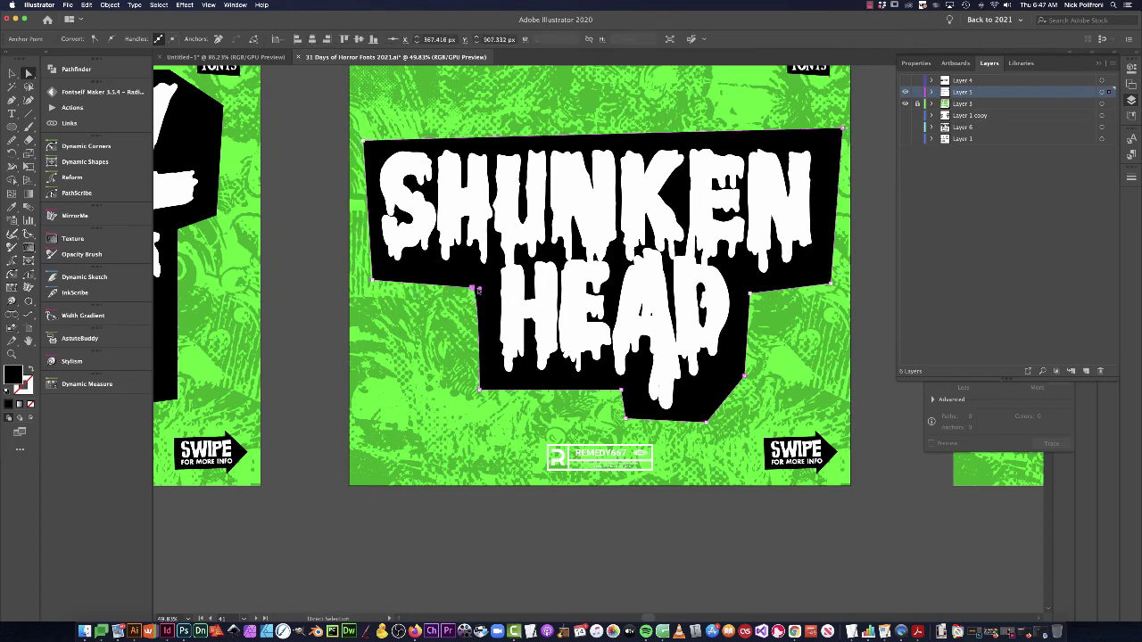
left_click(472, 289)
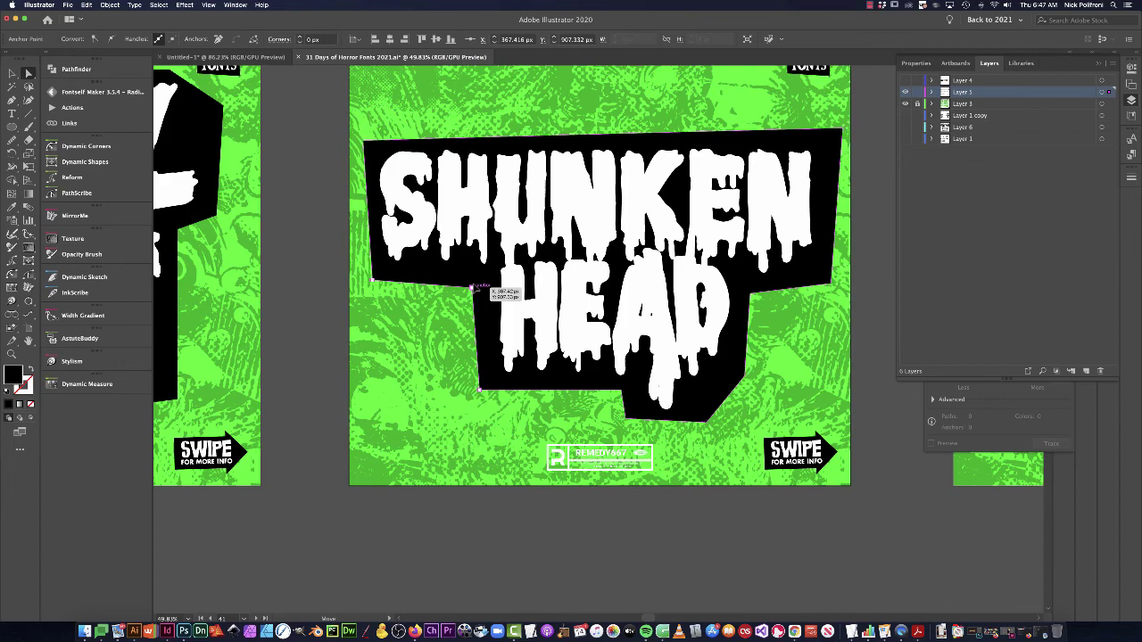
left_click_drag(473, 288, 468, 288)
left_click(387, 396)
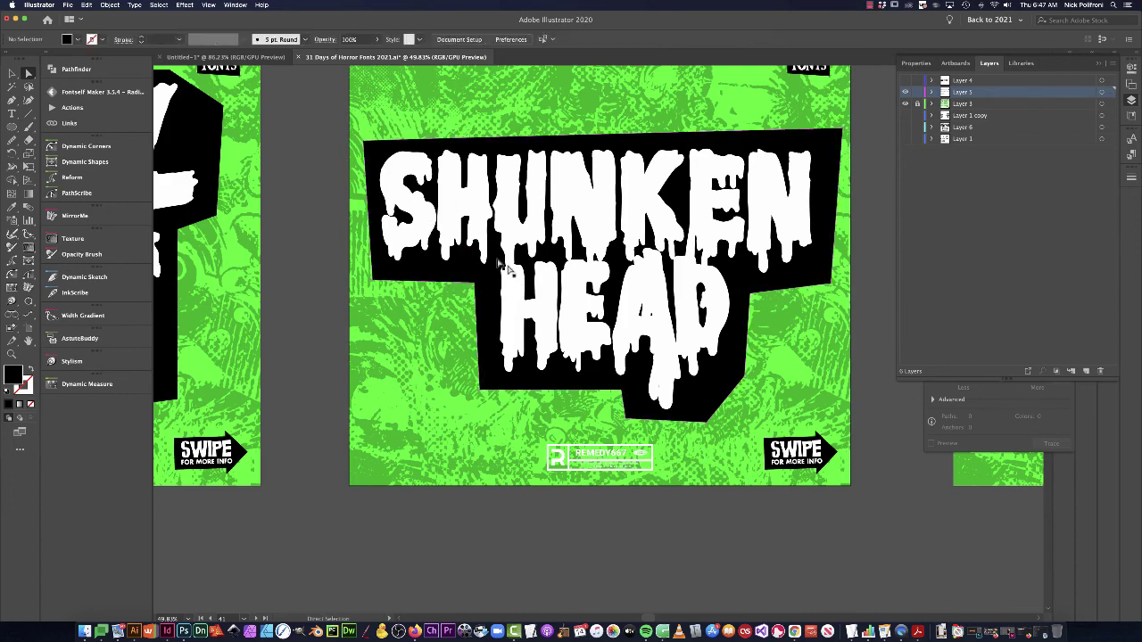
Centre the SHUNKEN HEAD group horizontally and vertically on the Day 20 artboard, then shift it slightly down.
scroll(630, 388, "down", 3)
key("v")
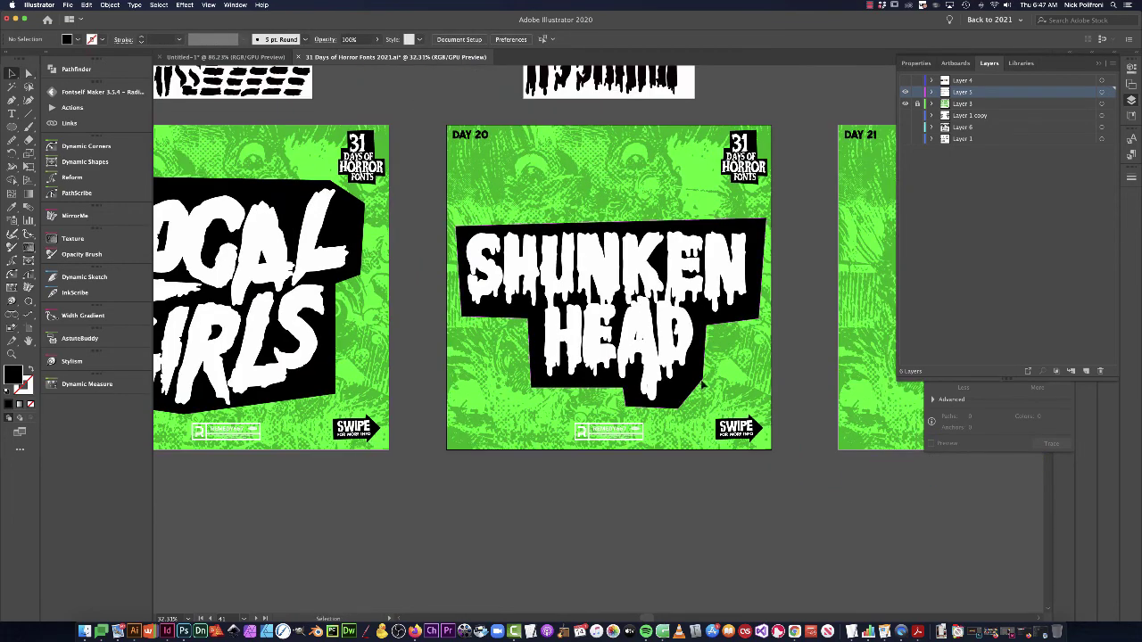
left_click(561, 281)
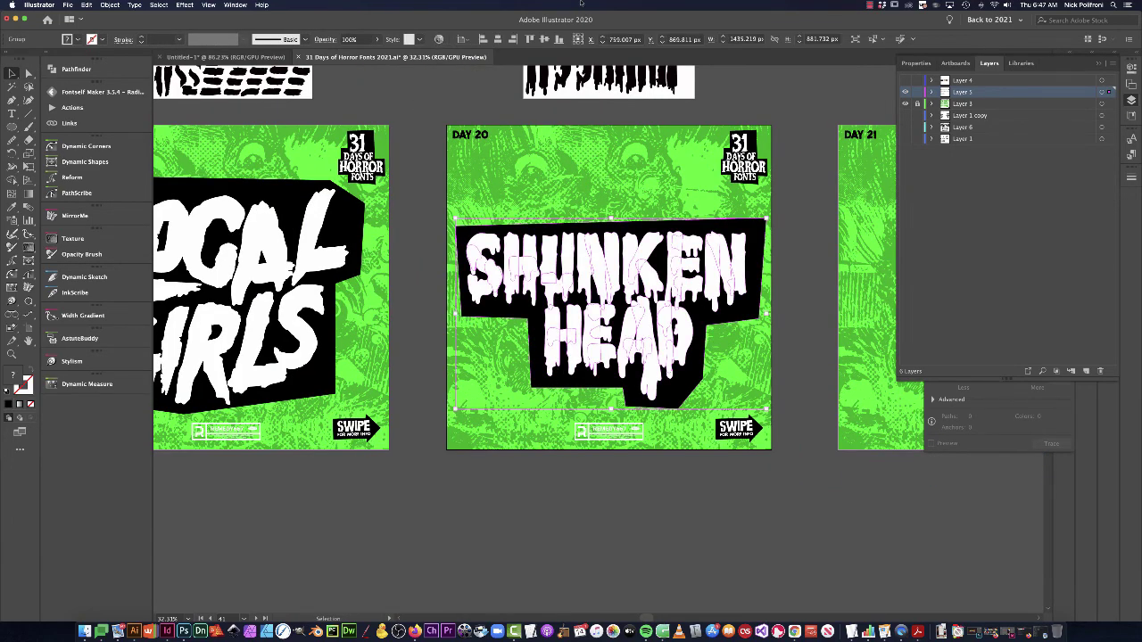
left_click(498, 39)
left_click(544, 39)
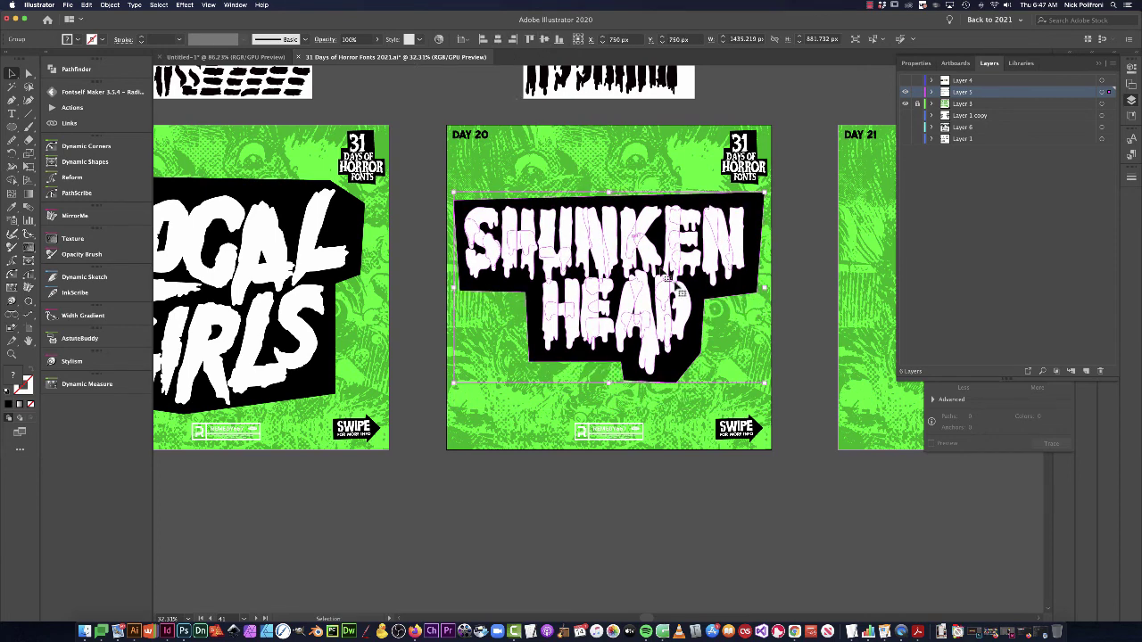
left_click_drag(665, 278, 687, 305)
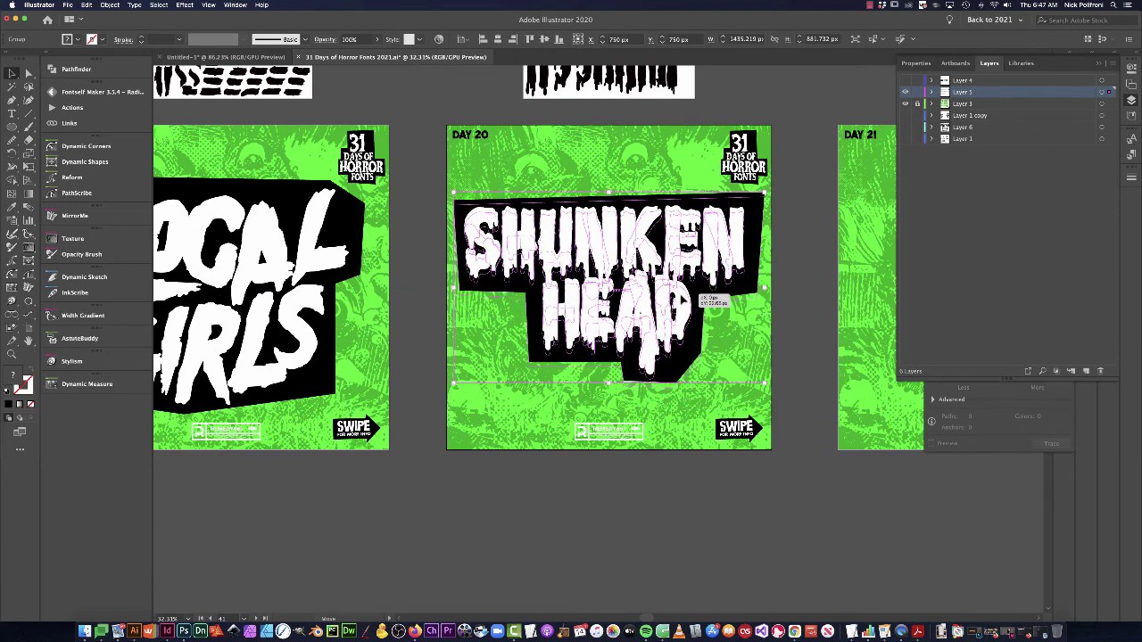
left_click(737, 287)
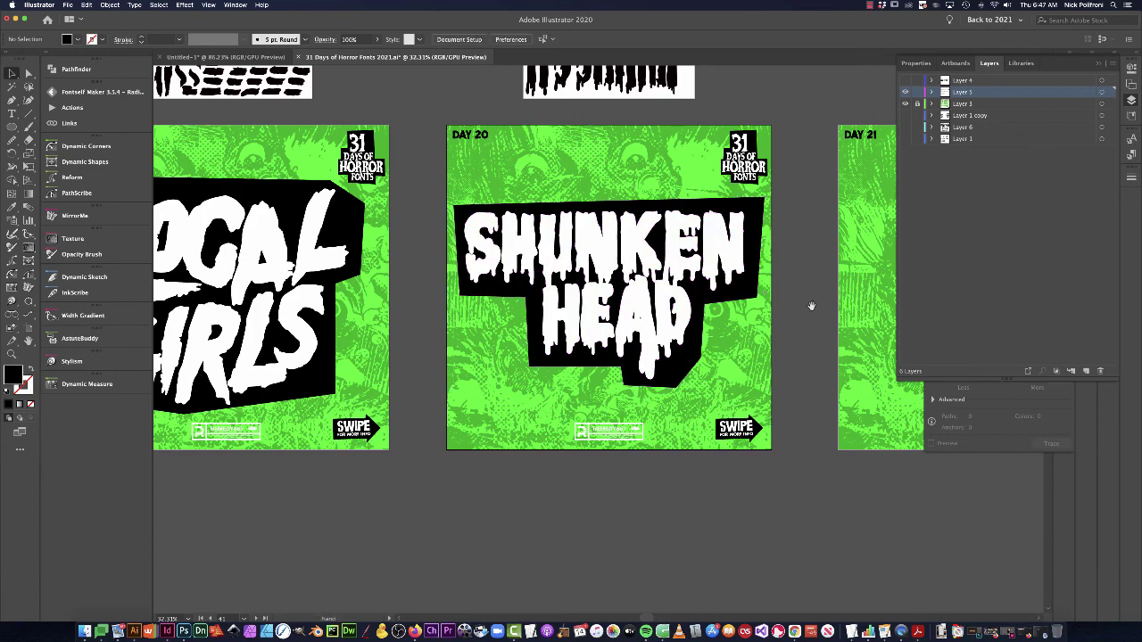
scroll(793, 297, "down", 5)
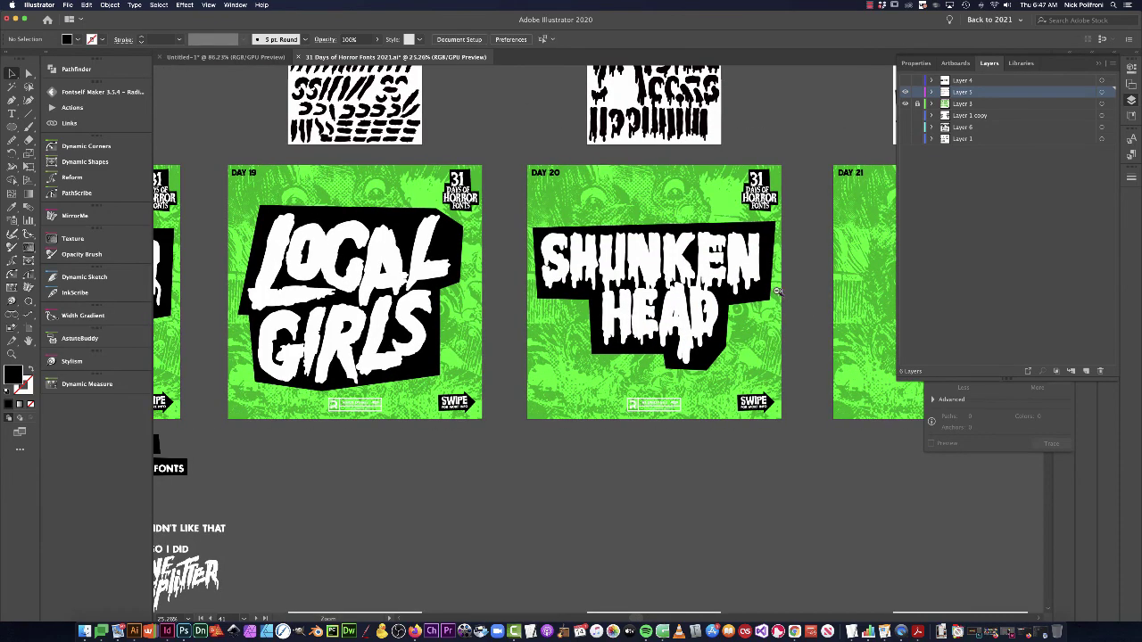